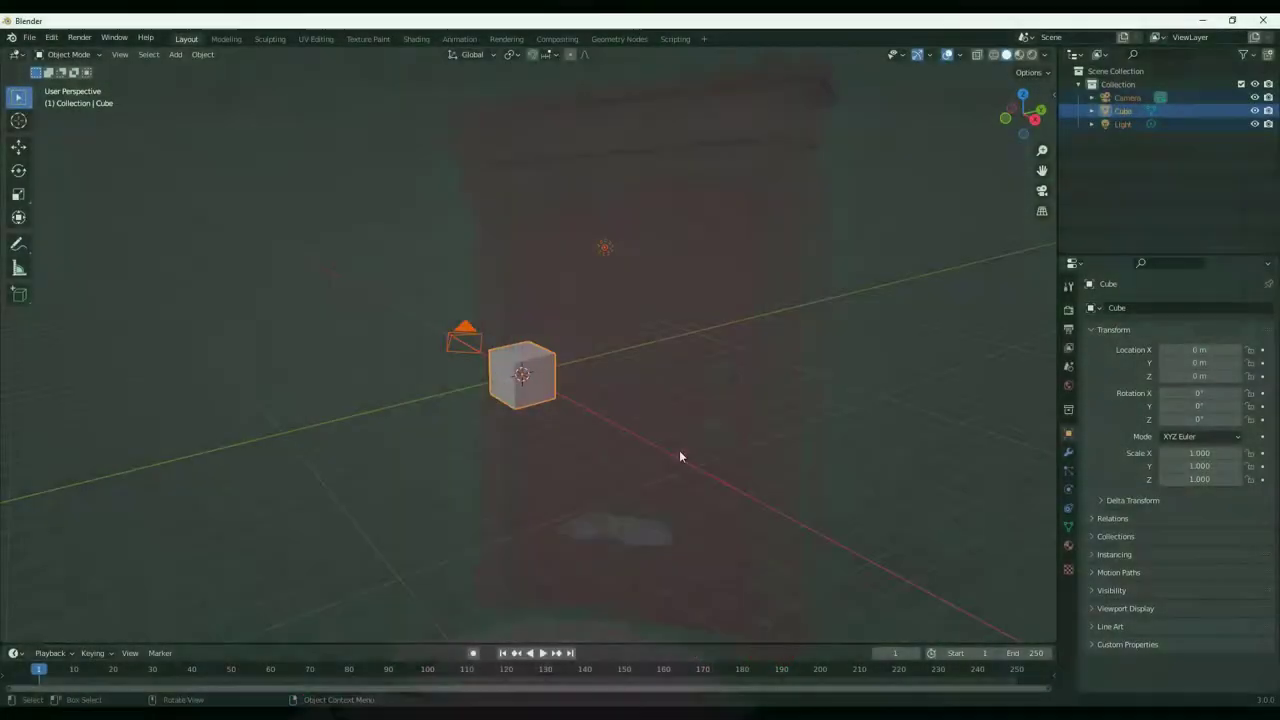
# Add a cube and extrude its faces into two pillars, a lintel and a cornice
pyautogui.click(749, 526)
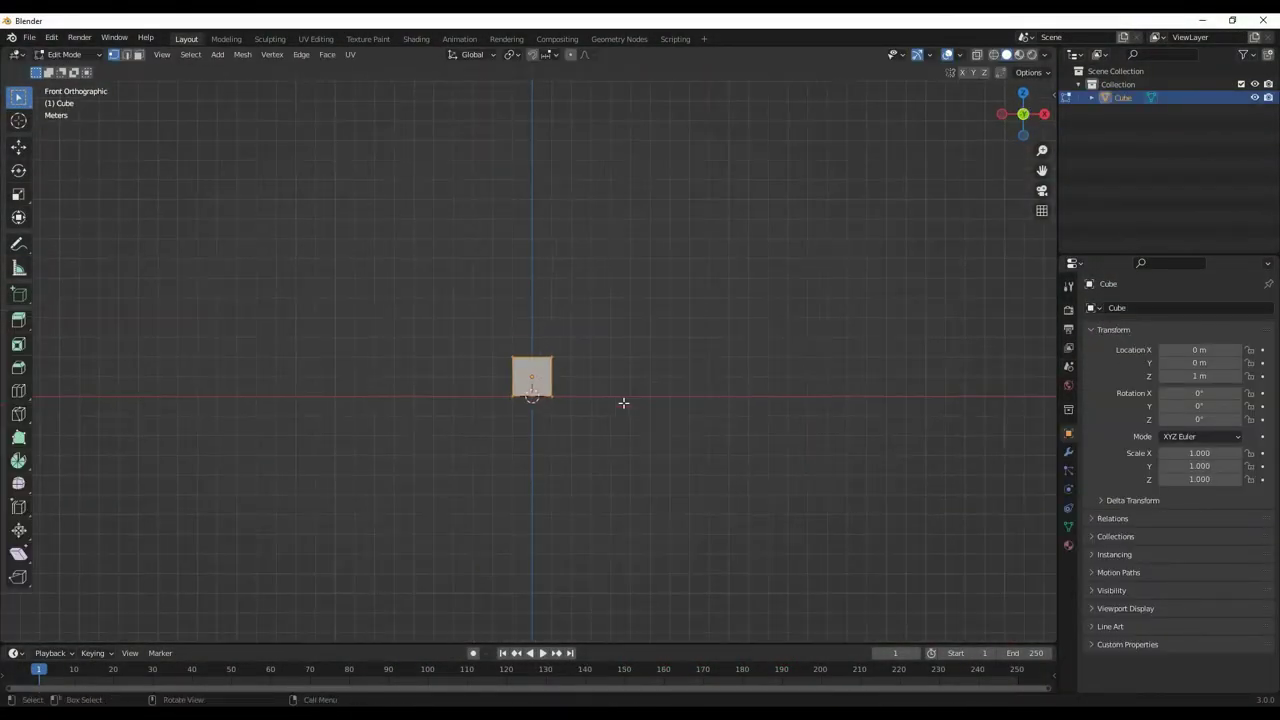
pyautogui.keyDown('shift'); pyautogui.moveTo(640, 328); pyautogui.dragTo(565, 360, button='middle'); pyautogui.keyUp('shift')
pyautogui.click(565, 360)
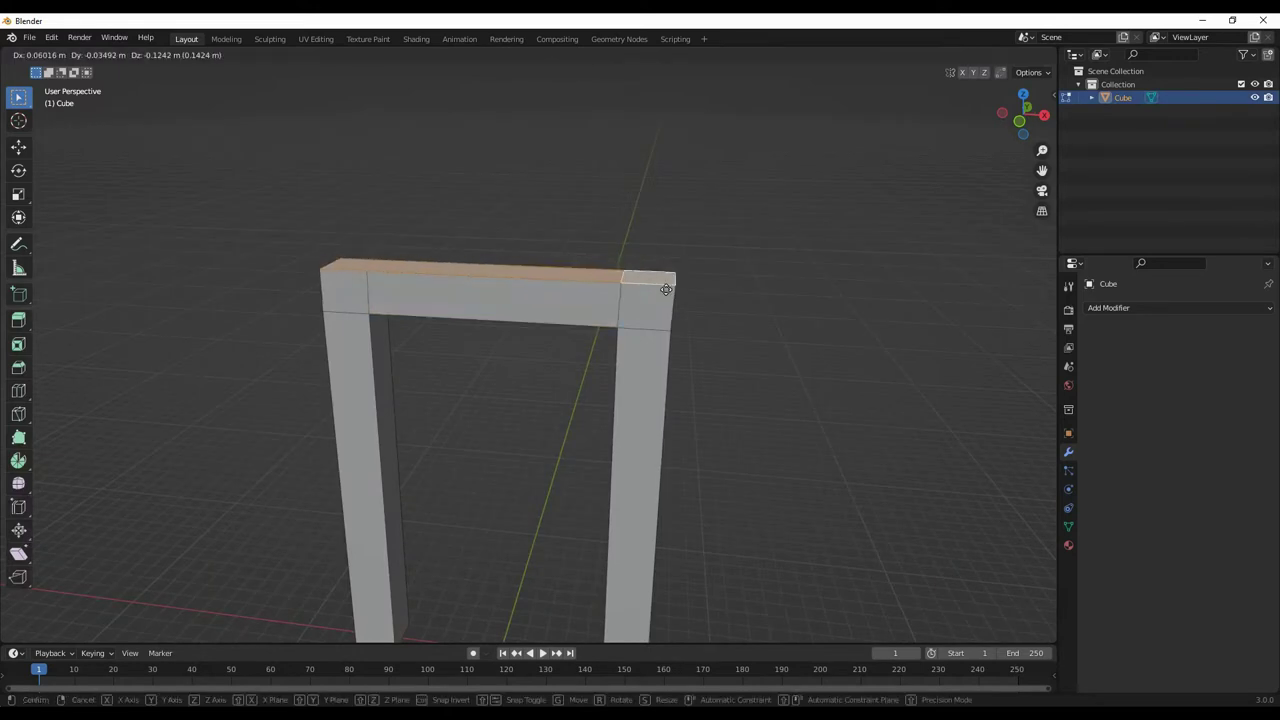
pyautogui.click(666, 289)
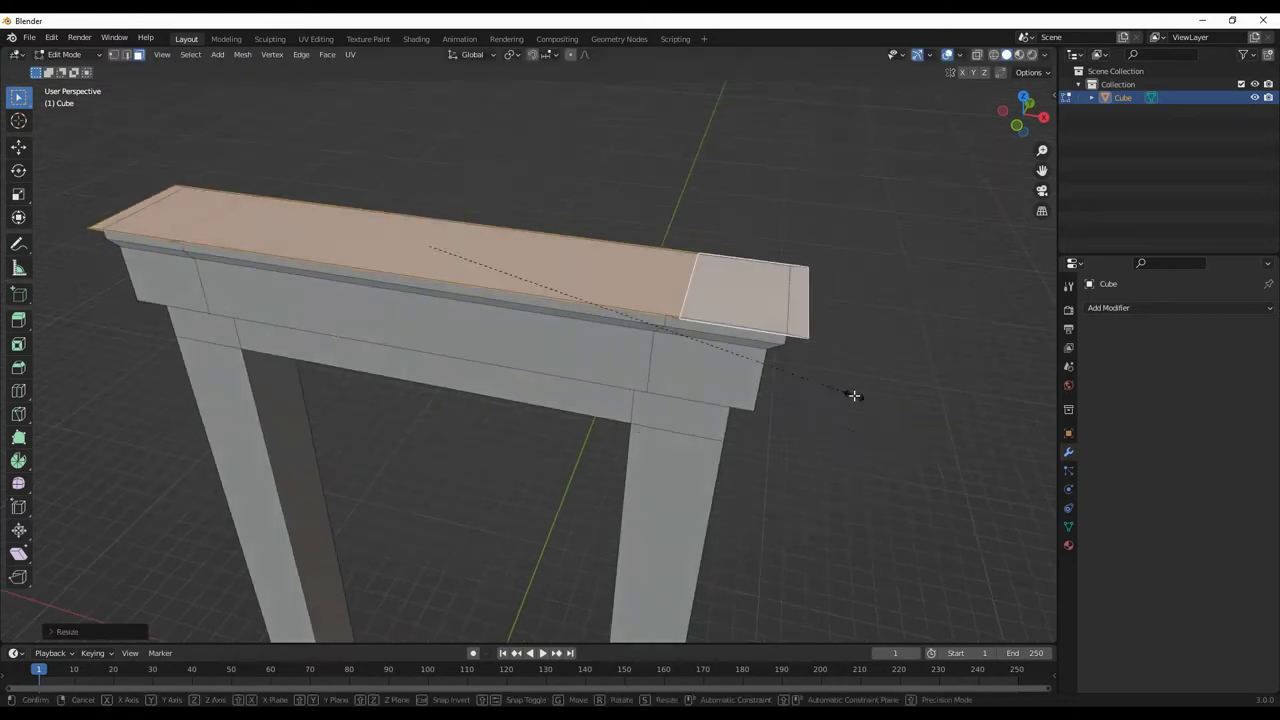
# Inset the inner faces of the door-frame opening
pyautogui.press('Tab')
pyautogui.moveTo(877, 354); pyautogui.dragTo(457, 404, button='middle')
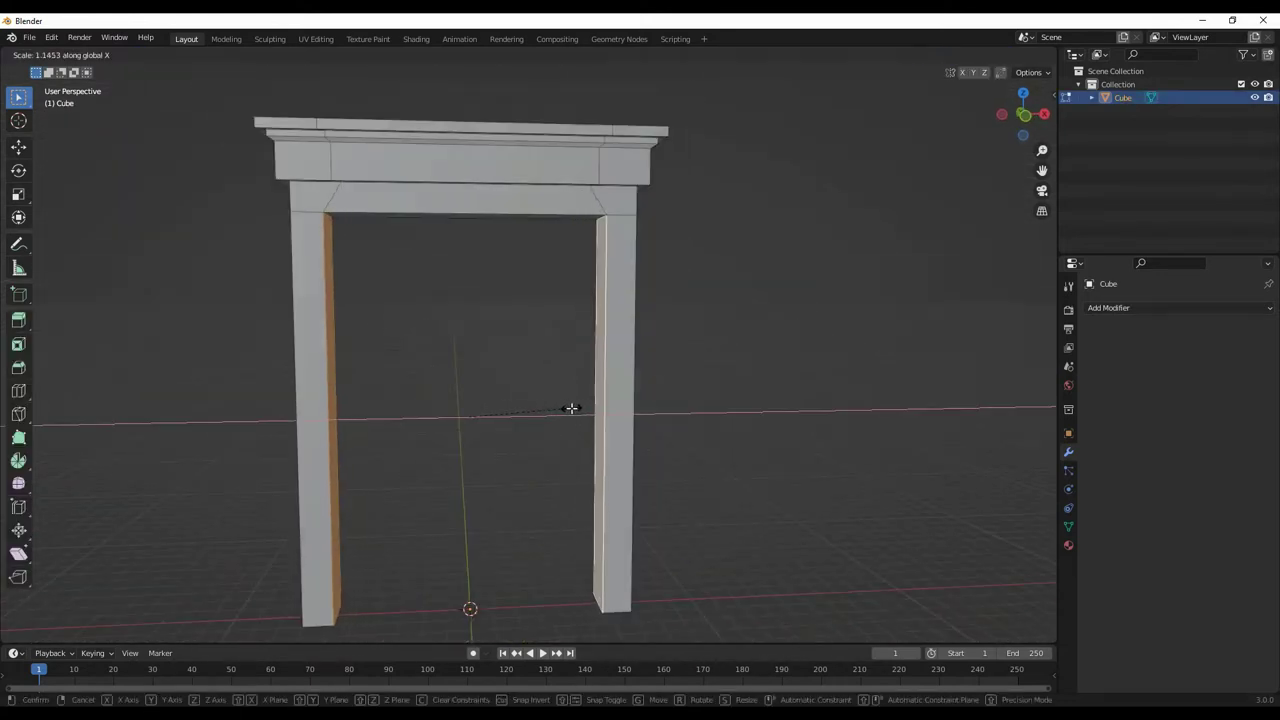
pyautogui.press('i')
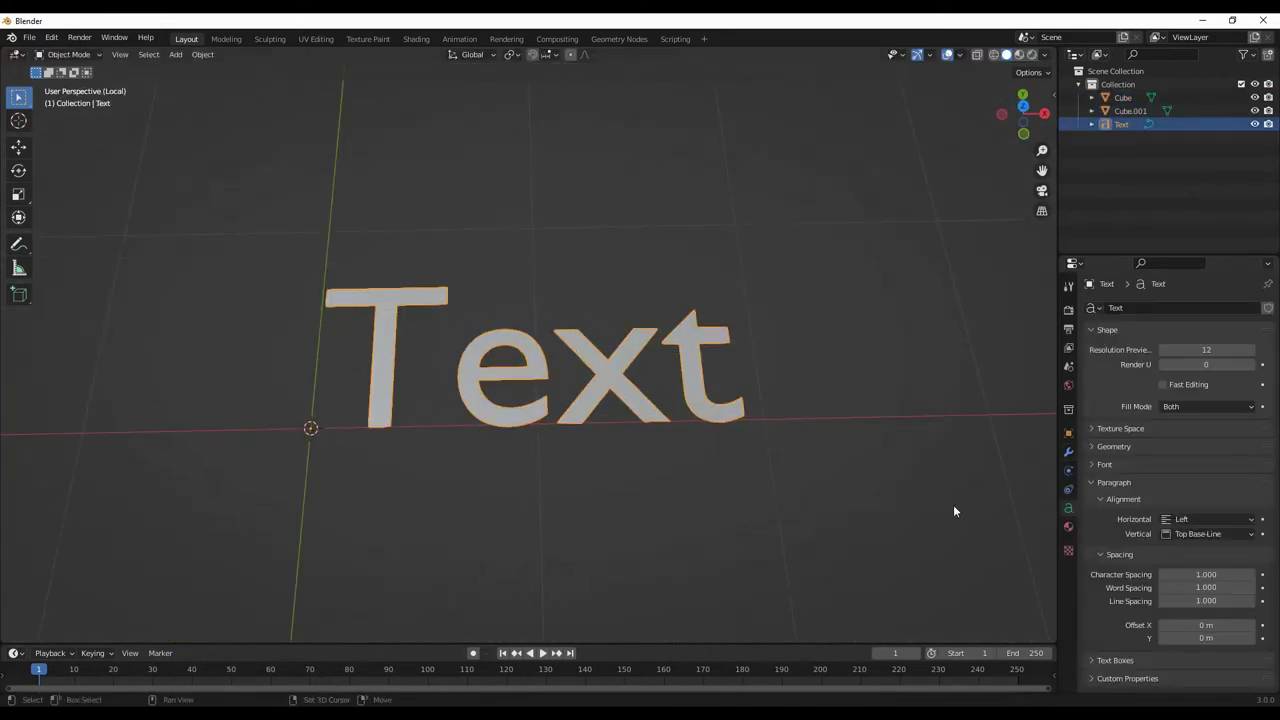
# Change the SC text's font to Cambria Italic and inspect the letters
pyautogui.click(1248, 485)
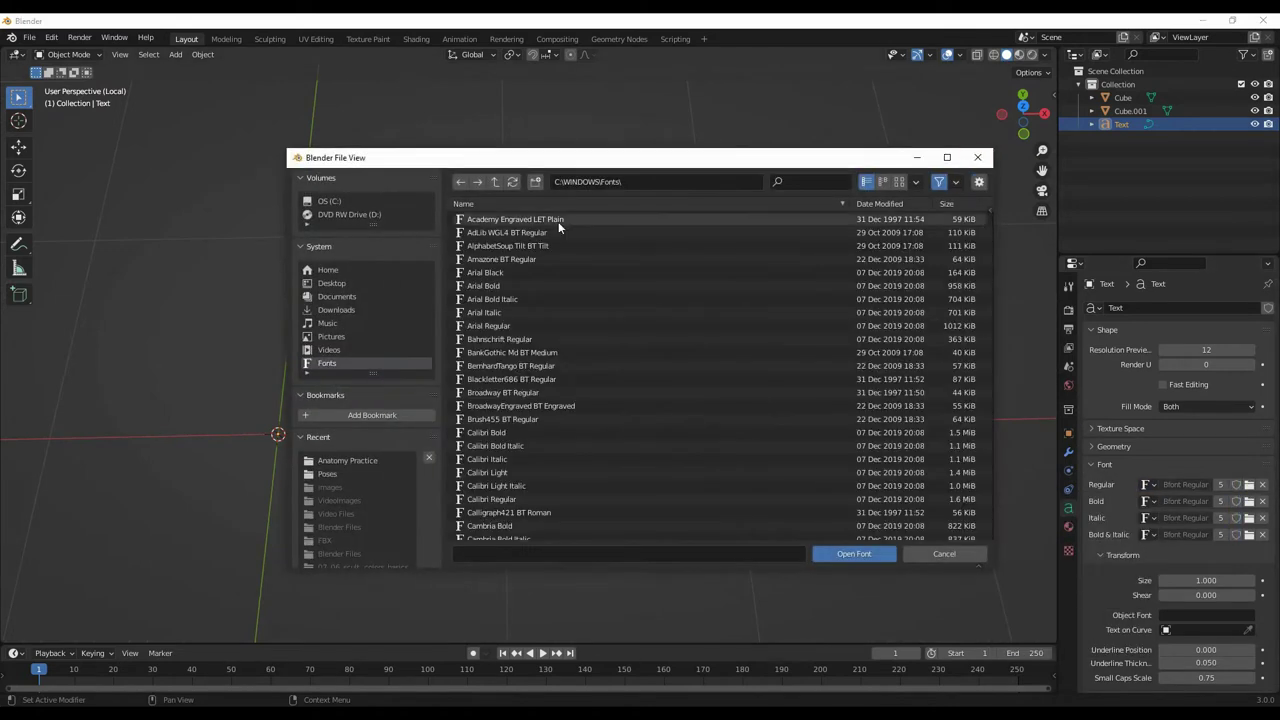
pyautogui.doubleClick(490, 365)
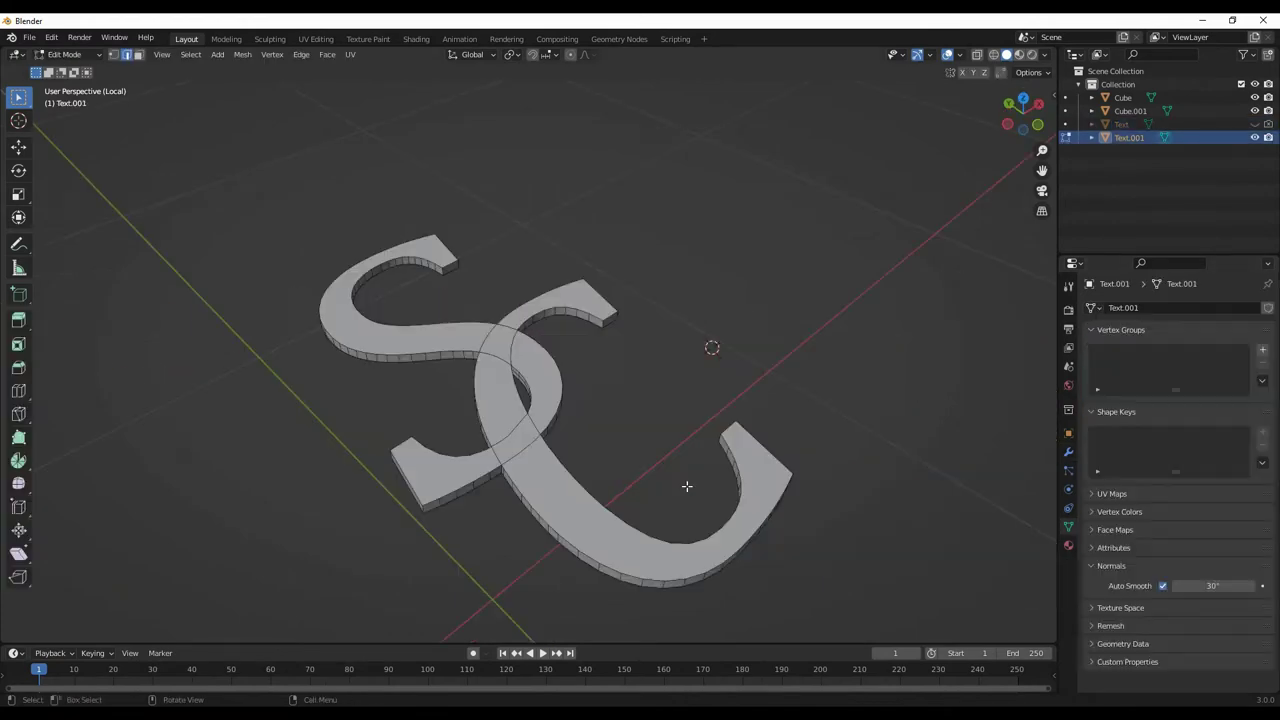
pyautogui.moveTo(686, 486)
pyautogui.mouseDown(button='middle')
pyautogui.moveTo(652, 428)
pyautogui.moveTo(669, 446)
pyautogui.mouseUp(button='middle')
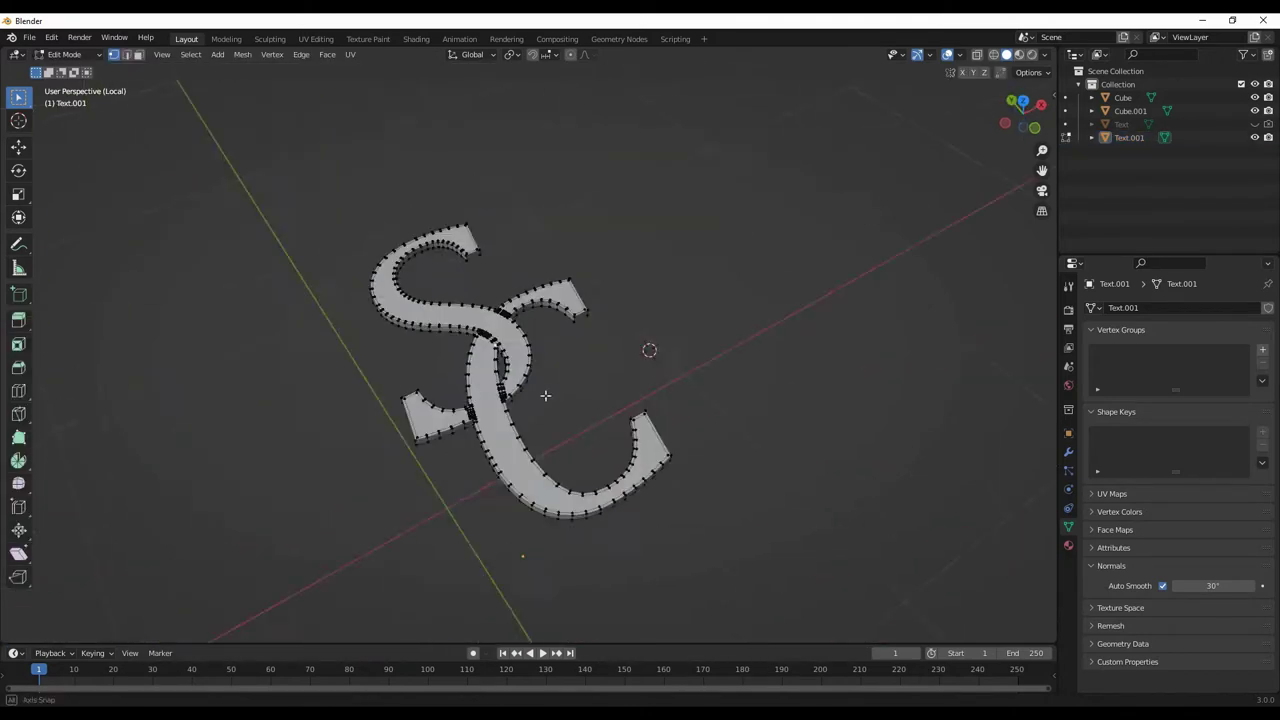
# Extrude the letters, rotate the monogram 90° on X and place it on the door
pyautogui.press('e')
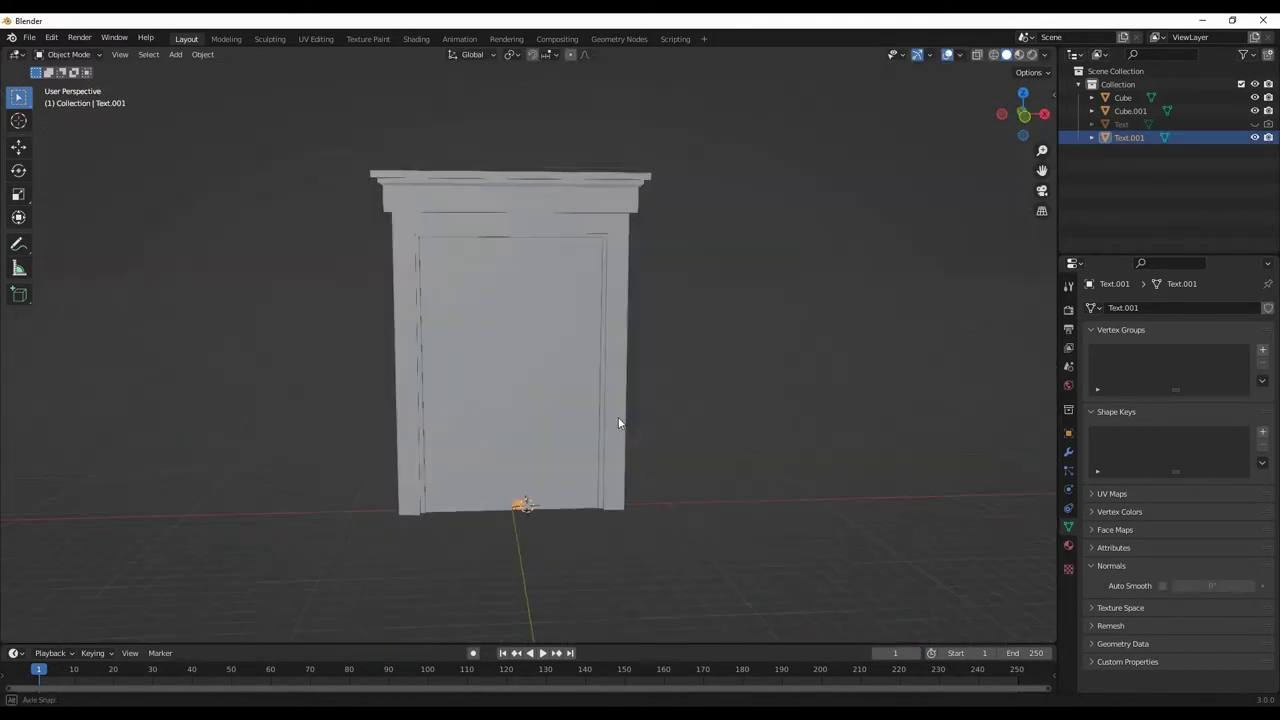
pyautogui.write('rx90')
pyautogui.press('Return')
pyautogui.press('KP_1')
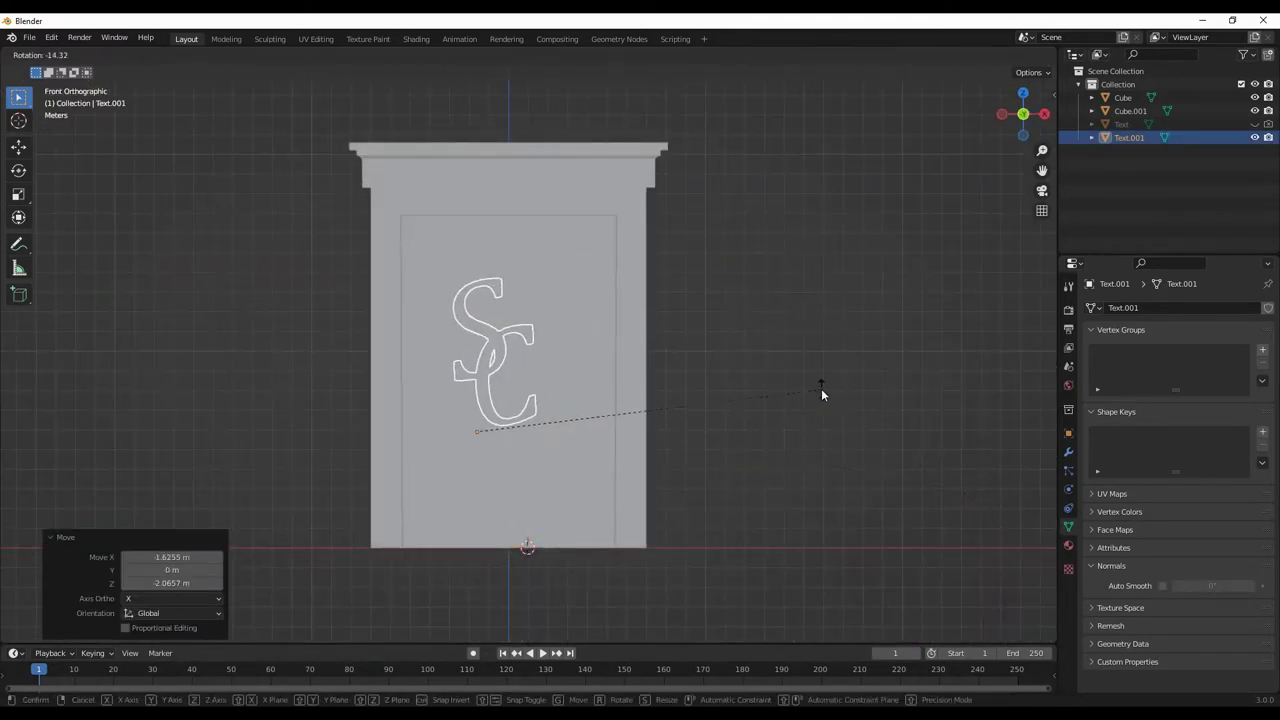
pyautogui.click(873, 527)
pyautogui.moveTo(873, 527); pyautogui.dragTo(759, 572, button='middle')
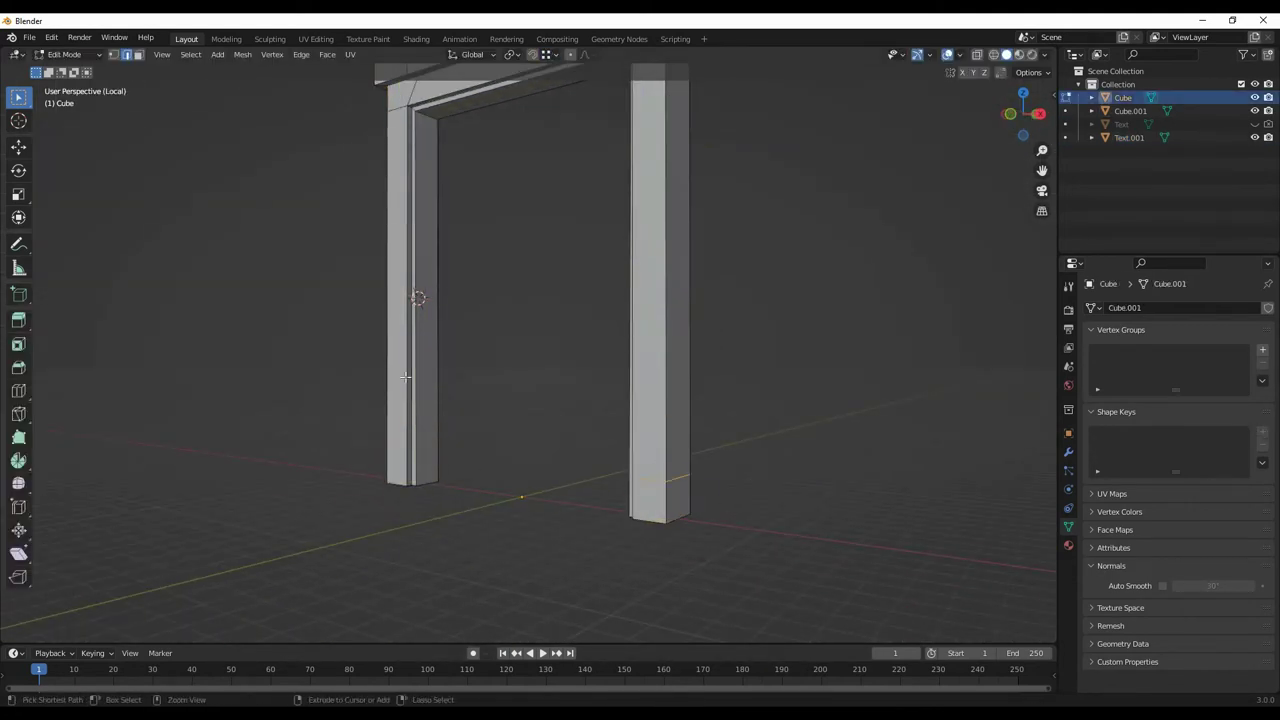
# Extrude both pillars' bottom faces into wider base blocks
pyautogui.keyDown('alt'); pyautogui.click(660, 505); pyautogui.keyUp('alt')
pyautogui.moveTo(670, 519); pyautogui.dragTo(742, 514, button='middle')
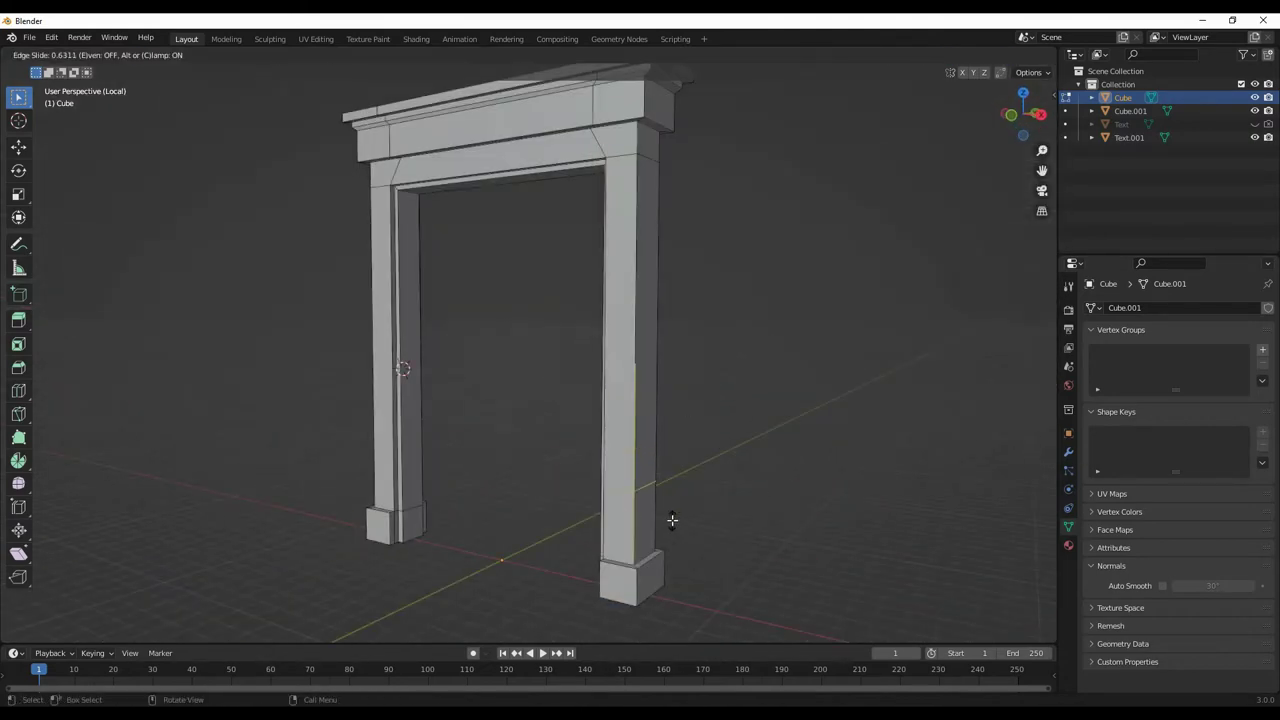
pyautogui.keyDown('alt'); pyautogui.keyDown('shift'); pyautogui.click(397, 488); pyautogui.keyUp('shift'); pyautogui.keyUp('alt')
pyautogui.press('e')
pyautogui.scroll(5, 642, 450)
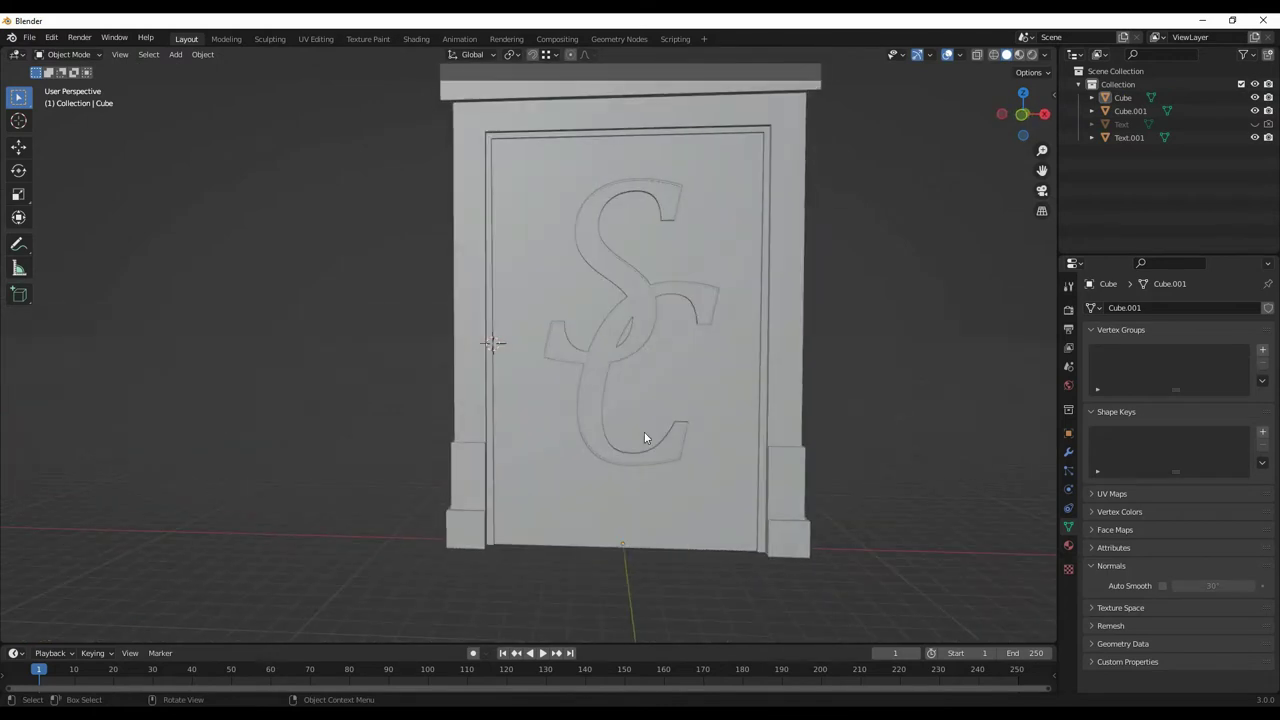
pyautogui.click(644, 431)
# Move the monogram along Z and rotate the cylinder 90° onto the door
pyautogui.press('g')
pyautogui.press('z')
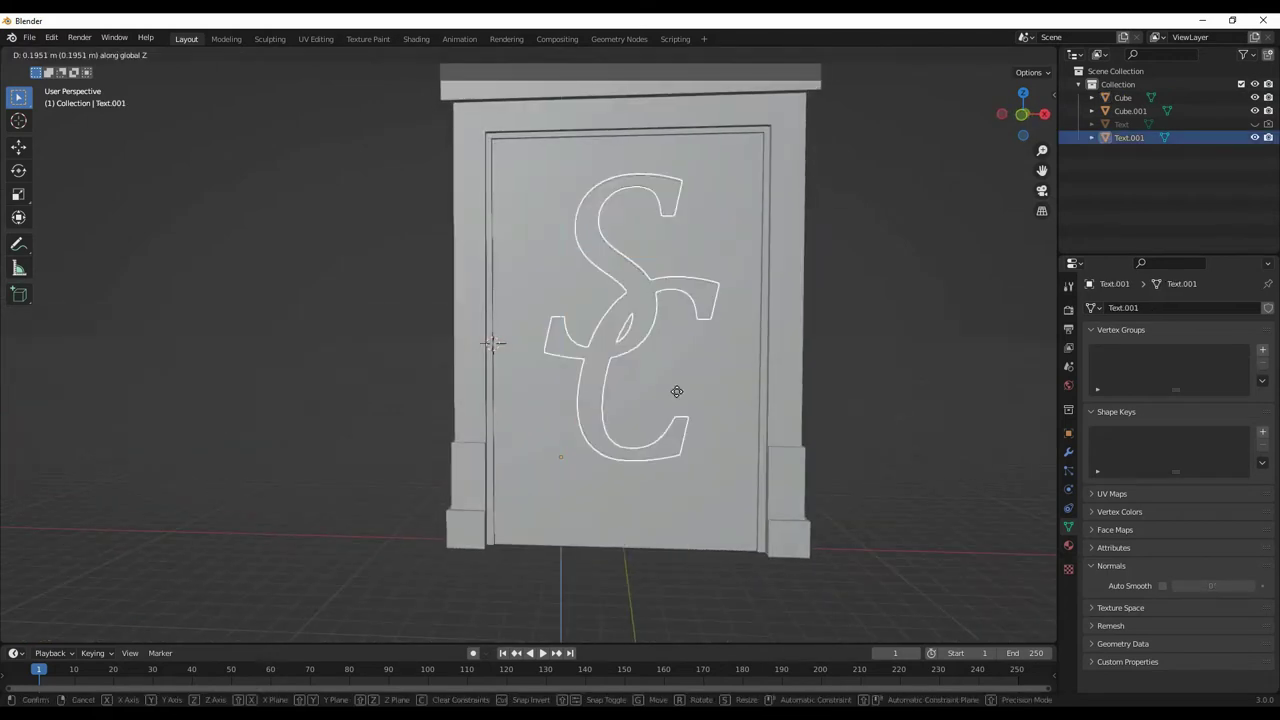
pyautogui.write('90')
pyautogui.press('Return')
pyautogui.press('KP_1')
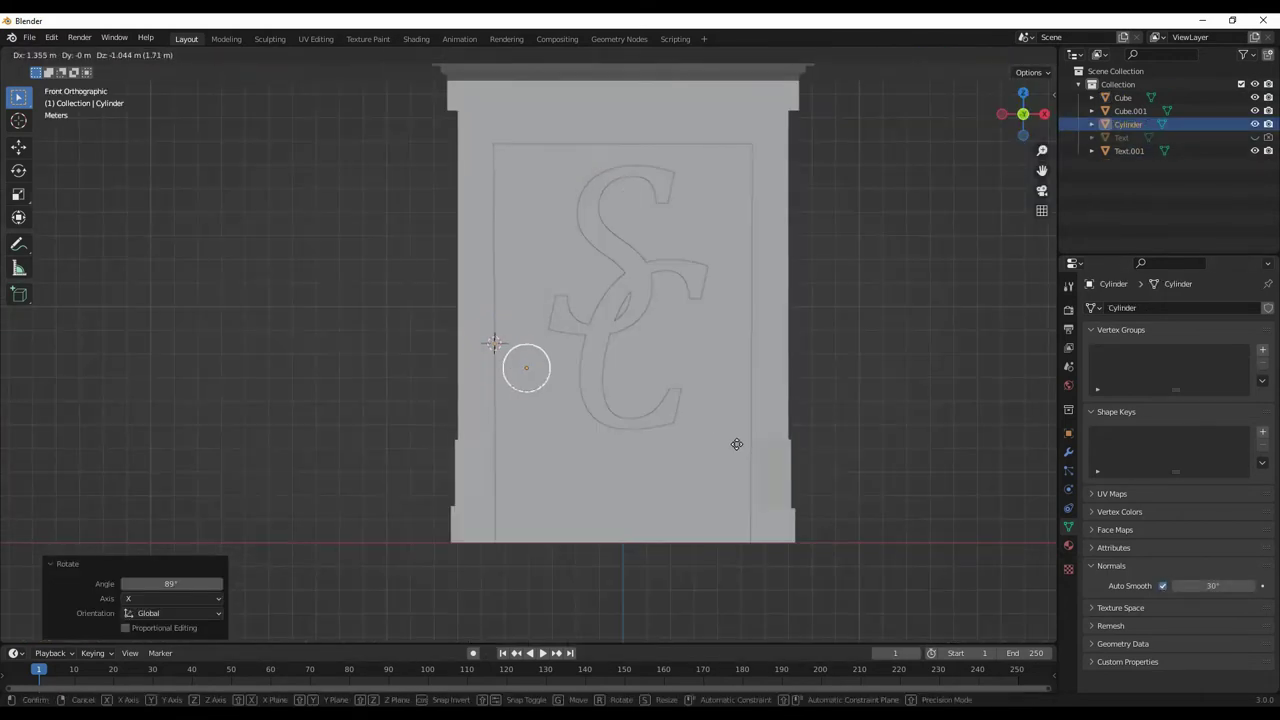
pyautogui.scroll(2, 664, 406)
pyautogui.press('g')
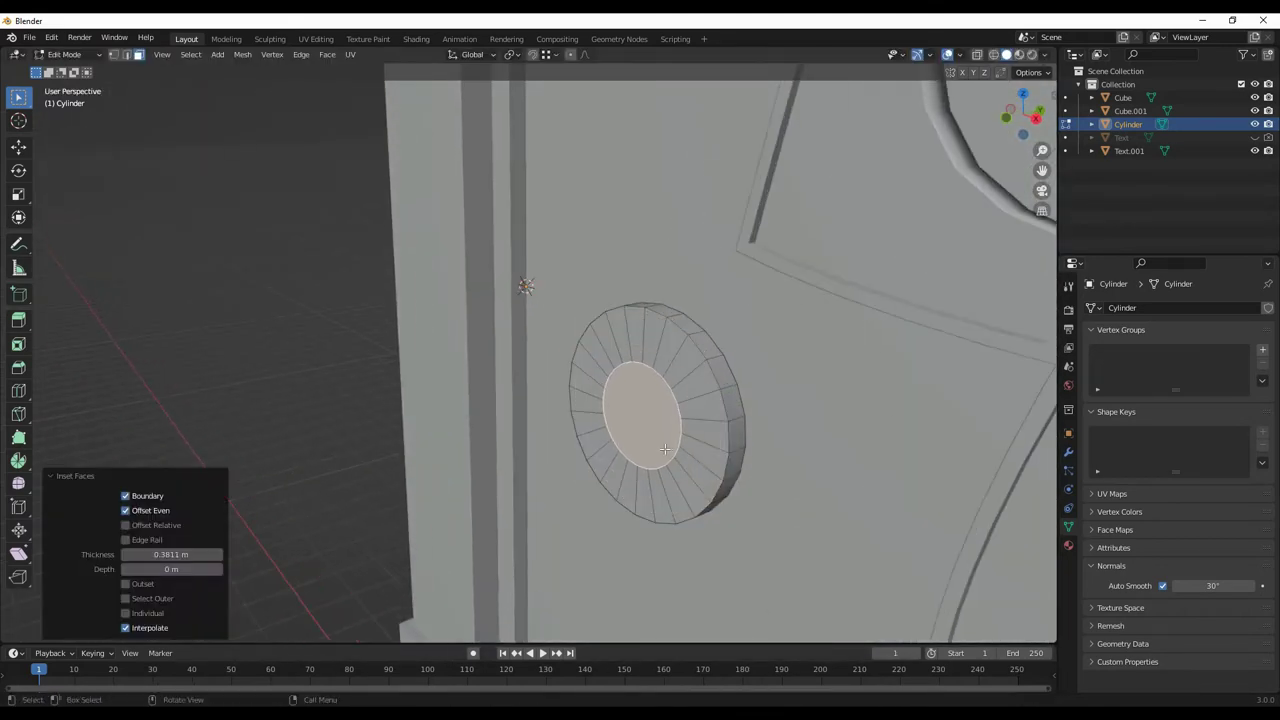
# Extrude the knob's inner face and shrink it into a raised centre
pyautogui.press('e')
pyautogui.click(665, 478)
pyautogui.moveTo(665, 478); pyautogui.dragTo(652, 496, button='middle')
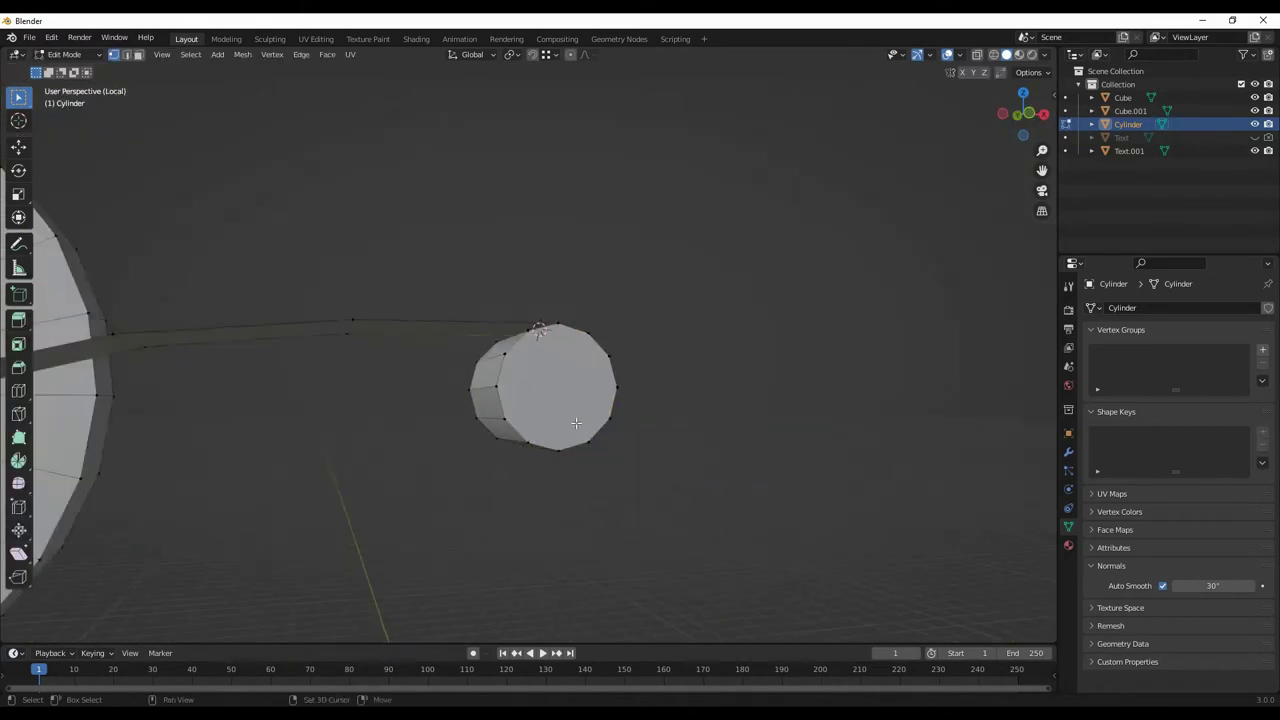
# Shape the lever arm by moving selected handle vertices in front view
pyautogui.moveTo(576, 423); pyautogui.dragTo(714, 403, button='middle')
pyautogui.press('KP_1')
pyautogui.press('g')
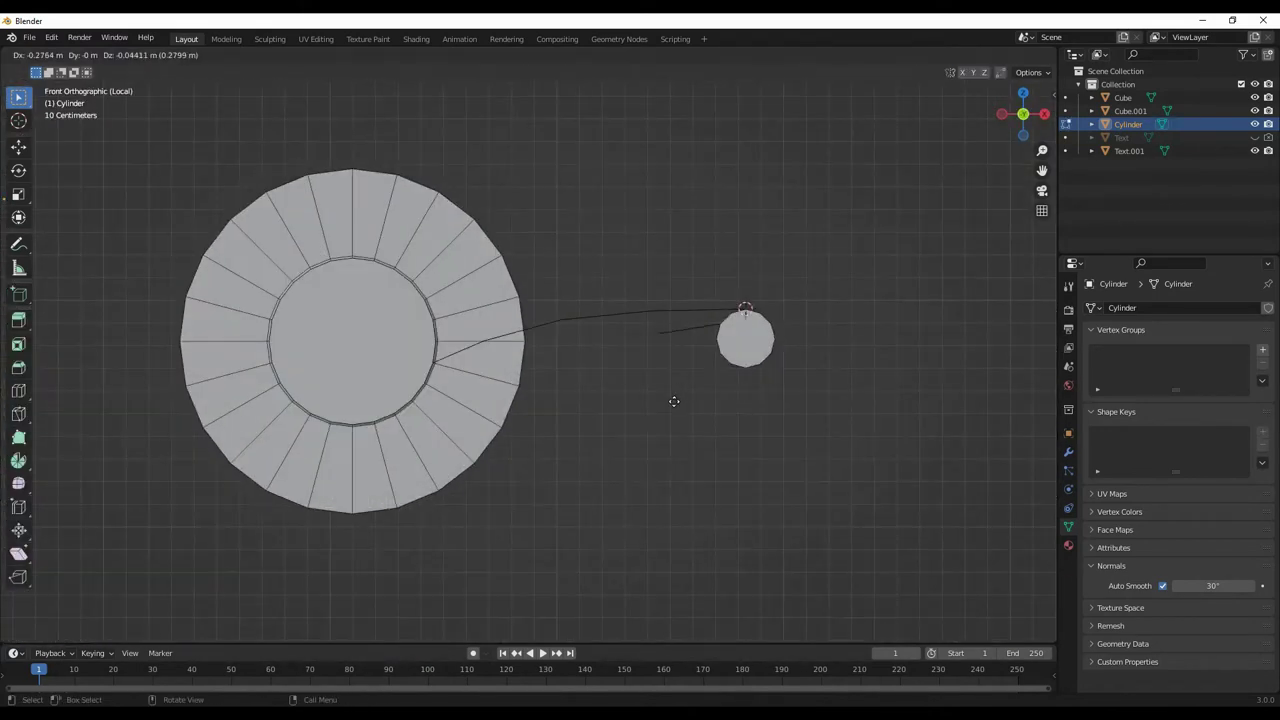
pyautogui.click(362, 505)
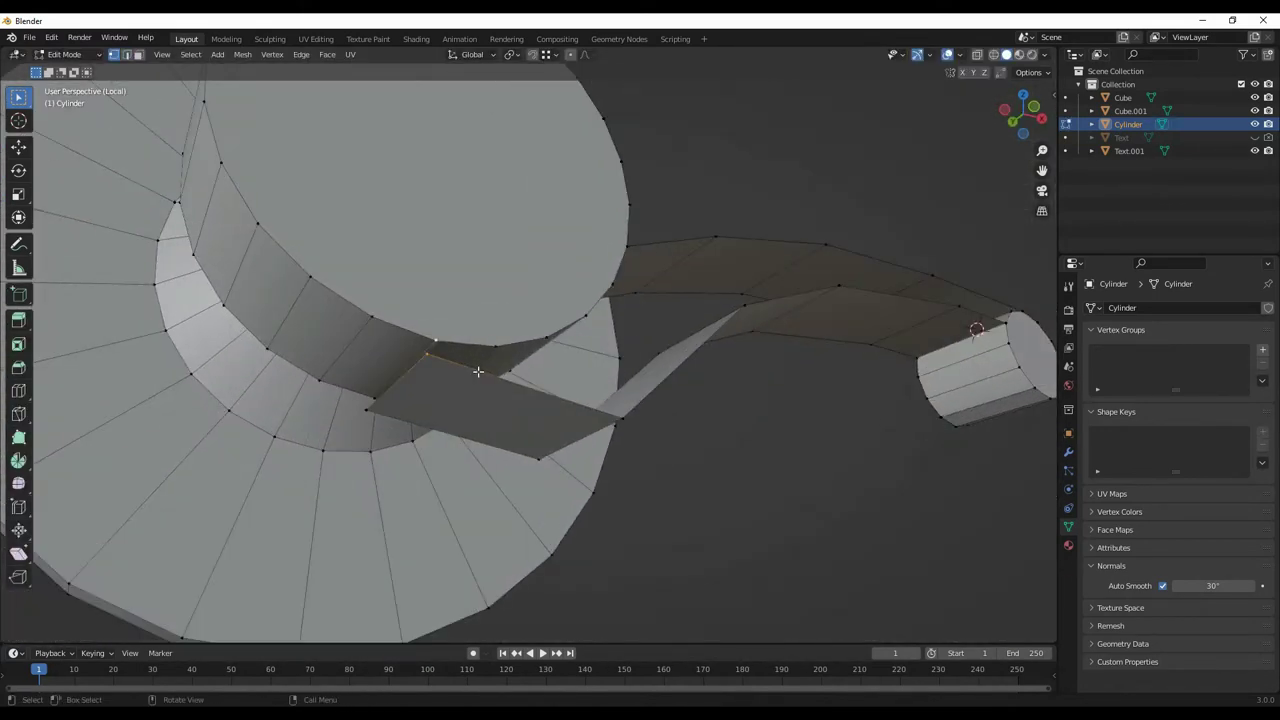
pyautogui.moveTo(362, 505); pyautogui.dragTo(614, 457, button='middle')
pyautogui.press('KP_1')
pyautogui.scroll(3, 563, 514)
pyautogui.moveTo(527, 472); pyautogui.dragTo(370, 302, button='middle')
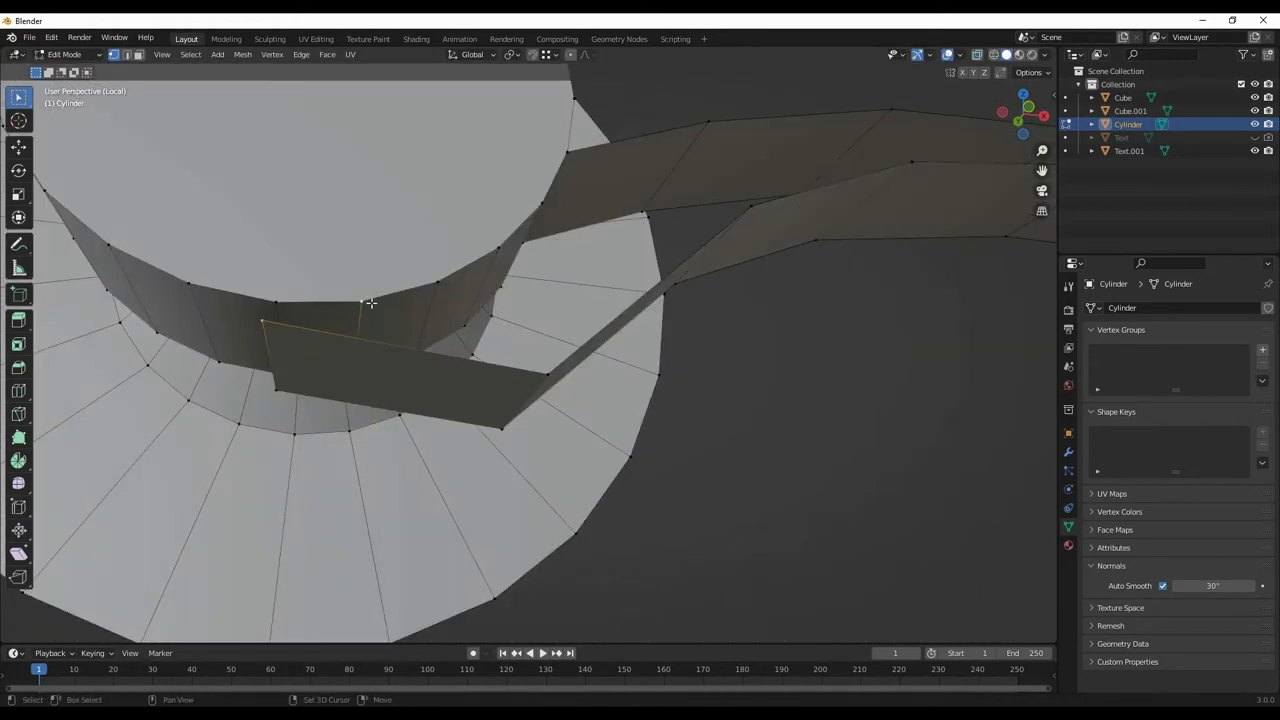
pyautogui.moveTo(411, 394); pyautogui.dragTo(651, 386, button='middle')
pyautogui.press('KP_1')
pyautogui.press('g')
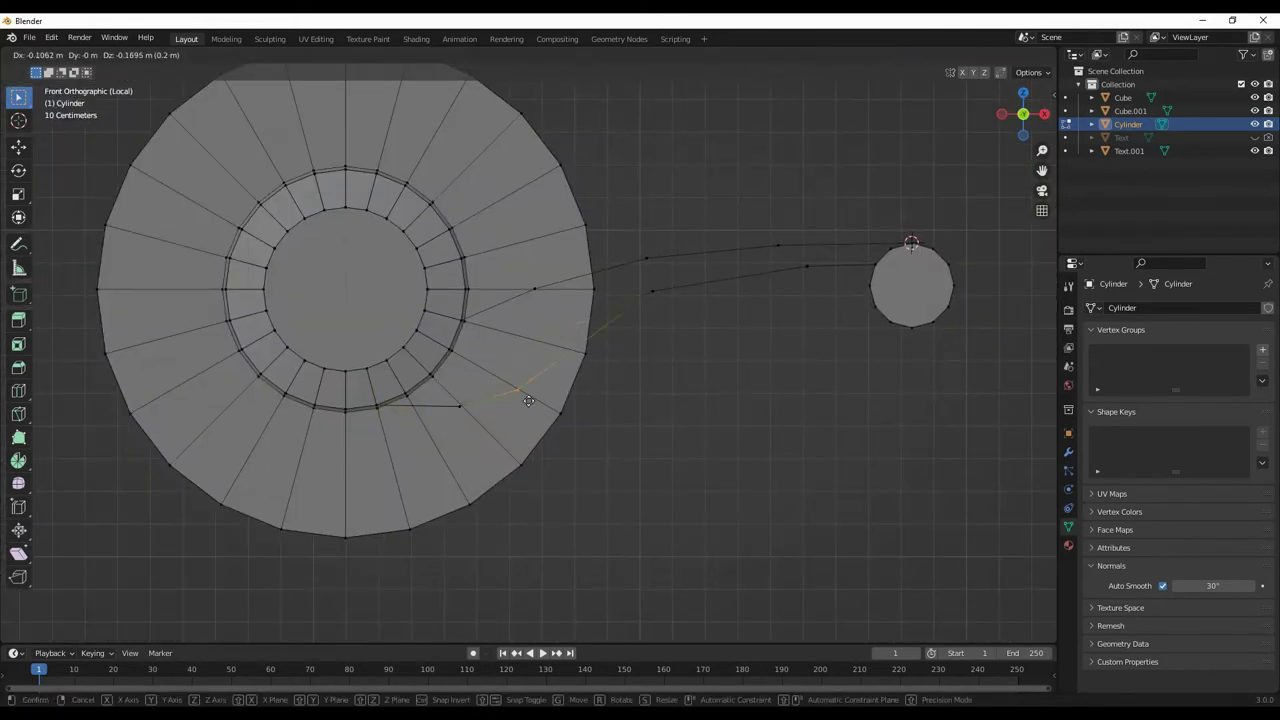
pyautogui.click(528, 400)
pyautogui.keyDown('shift'); pyautogui.moveTo(528, 400); pyautogui.dragTo(490, 417, button='middle'); pyautogui.keyUp('shift')
# Reposition the vertices near the handle end
pyautogui.moveTo(674, 416); pyautogui.dragTo(616, 320)
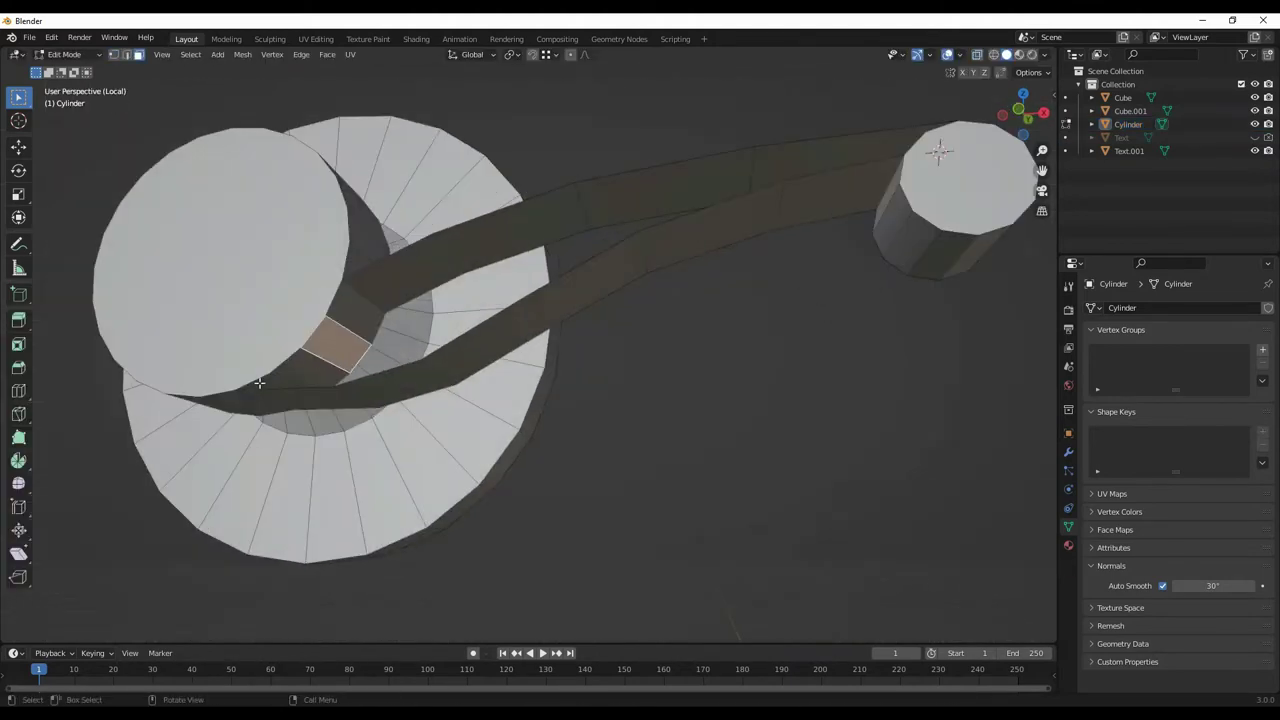
pyautogui.moveTo(259, 382); pyautogui.dragTo(674, 434, button='middle')
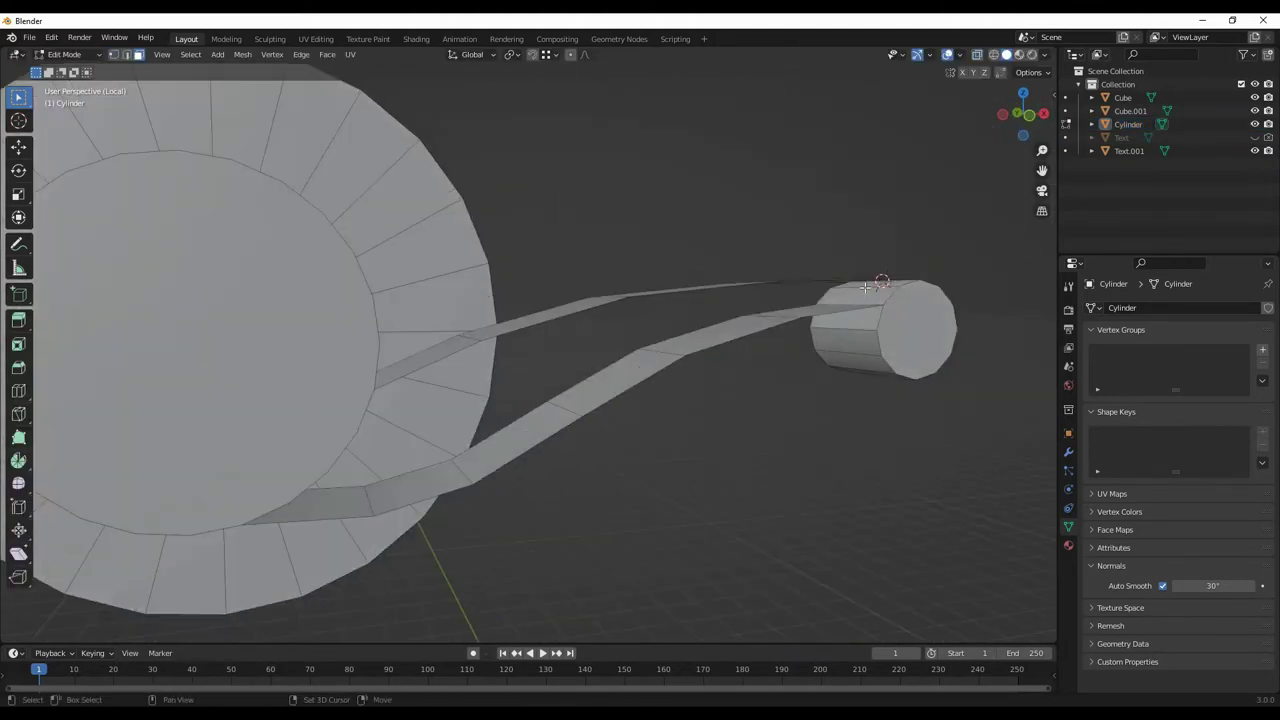
pyautogui.press('KP_1')
pyautogui.press('g')
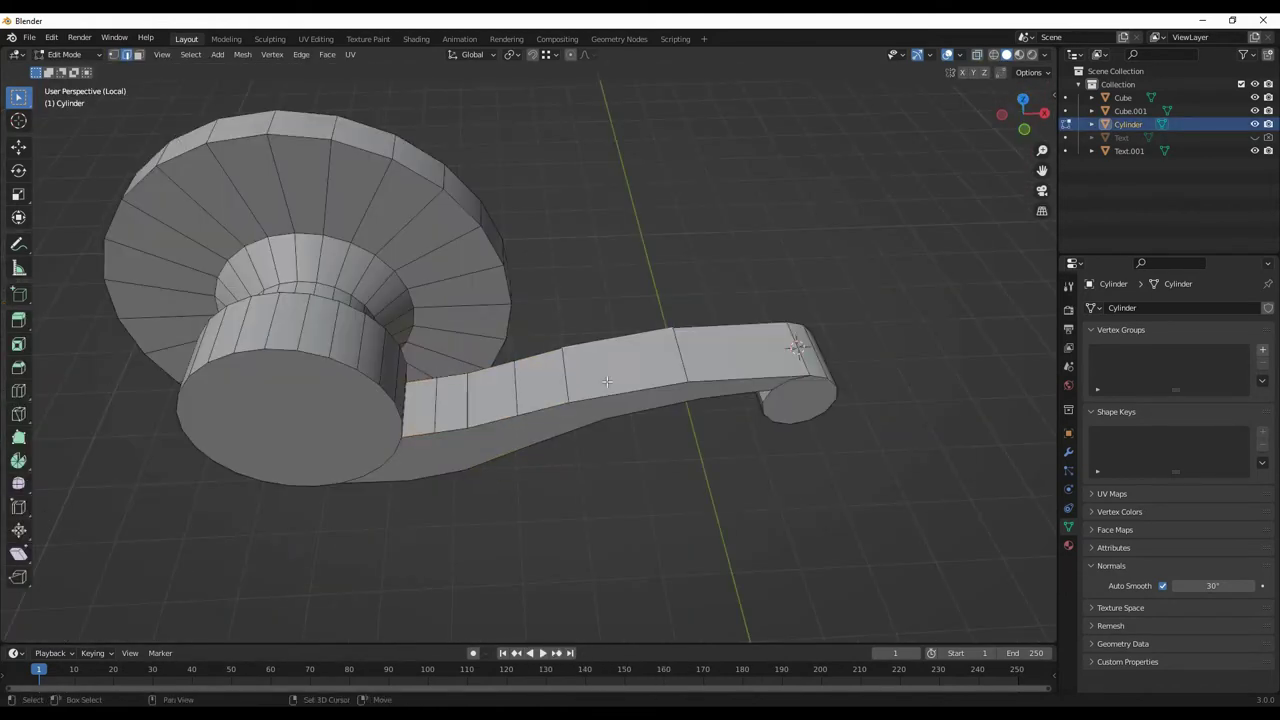
pyautogui.keyDown('shift'); pyautogui.moveTo(607, 381); pyautogui.dragTo(571, 394, button='middle'); pyautogui.keyUp('shift')
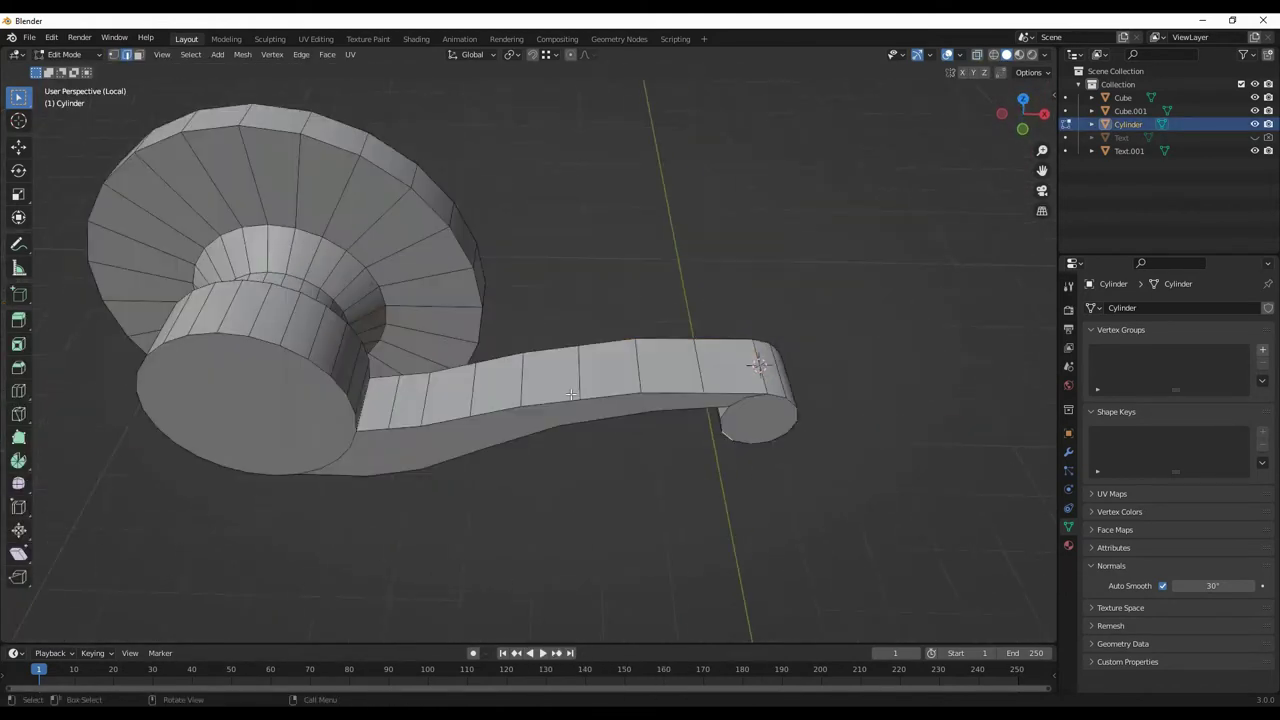
# Add edge loops along the lever arm and slide one into position
pyautogui.rightClick(708, 368)
pyautogui.click(779, 333)
pyautogui.press('g')
pyautogui.moveTo(529, 376); pyautogui.dragTo(677, 317, button='middle')
pyautogui.press('g')
pyautogui.press('g')
pyautogui.moveTo(689, 380)
pyautogui.mouseDown(button='middle')
pyautogui.moveTo(336, 402)
pyautogui.moveTo(606, 517)
pyautogui.mouseUp(button='middle')
pyautogui.press('KP_7')
pyautogui.scroll(3, 766, 366)
pyautogui.click(686, 314)
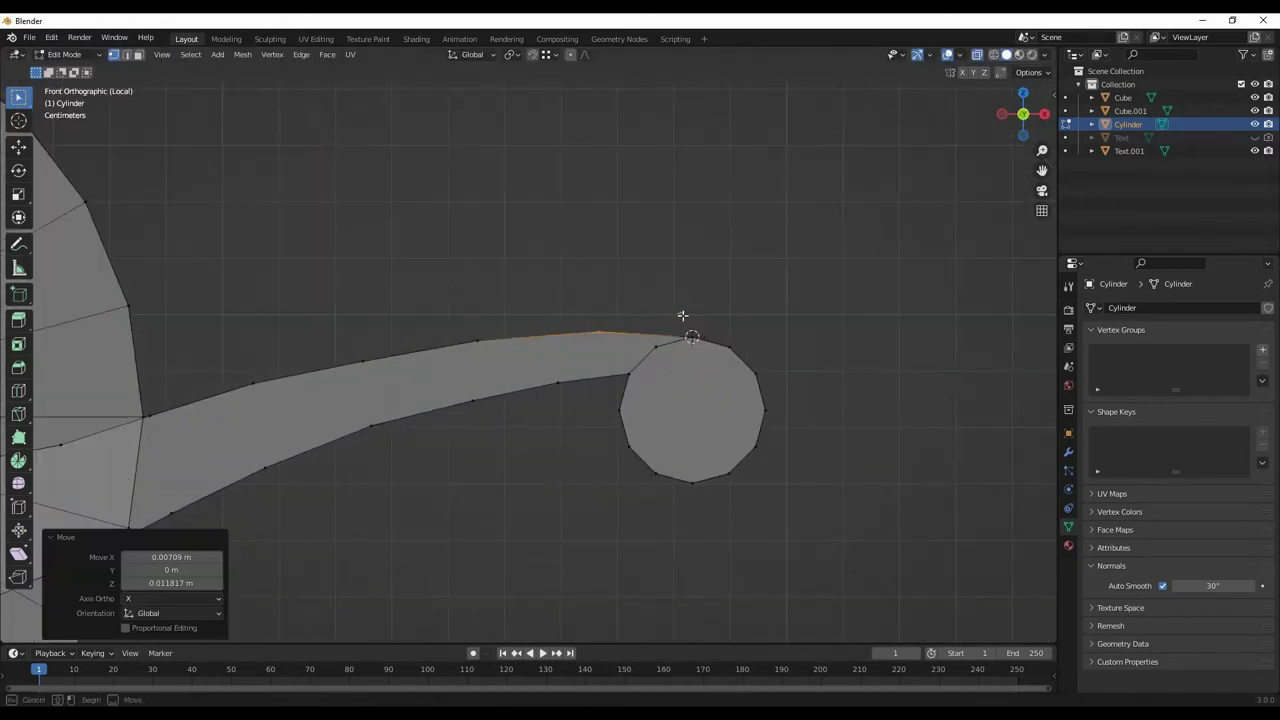
# Leave local view to show the whole door and move the handle end circle
pyautogui.press('KP_Divide')
pyautogui.press('KP_1')
pyautogui.press('KP_Decimal')
pyautogui.press('g')
pyautogui.click(521, 394)
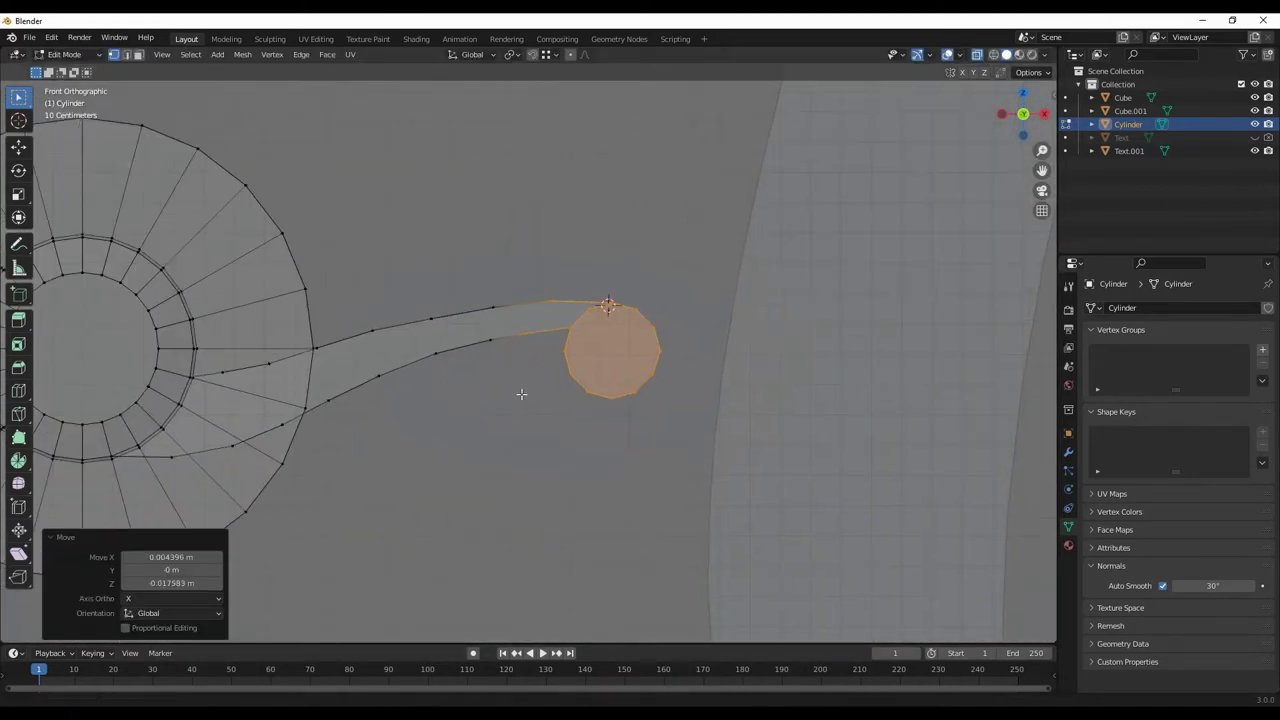
pyautogui.click(574, 356)
pyautogui.scroll(-5, 539, 429)
pyautogui.moveTo(539, 429); pyautogui.dragTo(634, 443, button='middle')
# Add a plane rotated 90° on X, raise it and widen it into the slot plate
pyautogui.hotkey('shift', 'a')
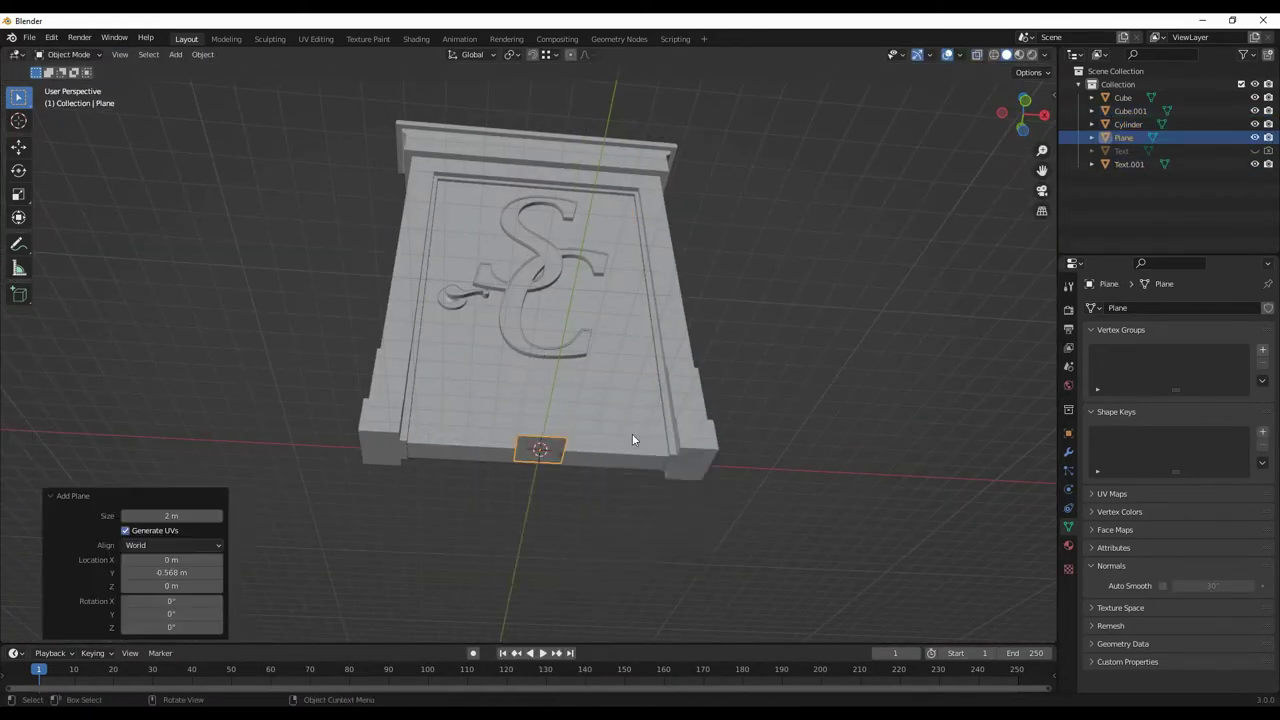
pyautogui.press('r')
pyautogui.press('x')
pyautogui.press('9')
pyautogui.press('0')
pyautogui.press('Return')
pyautogui.press('g')
pyautogui.press('z')
pyautogui.click(636, 381)
pyautogui.press('KP_1')
pyautogui.press('s')
pyautogui.press('x')
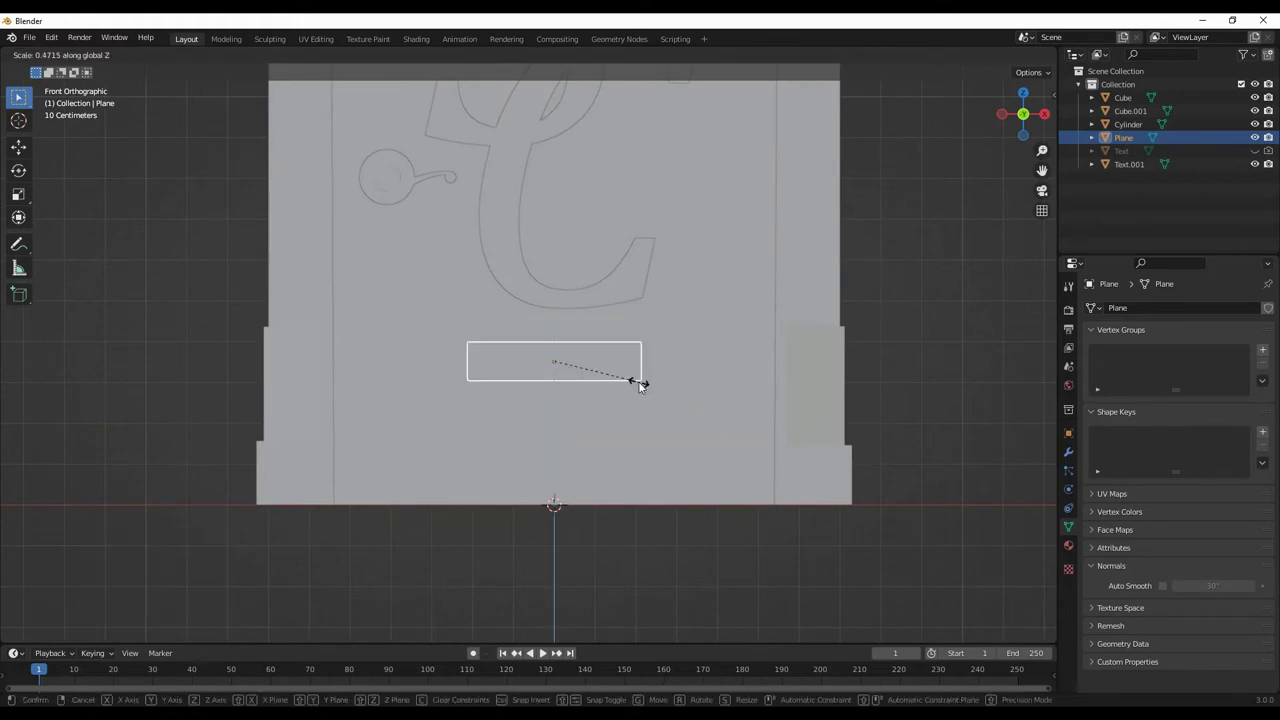
pyautogui.click(640, 385)
pyautogui.scroll(-4, 640, 360)
pyautogui.moveTo(640, 360); pyautogui.dragTo(533, 372, button='middle')
# Raise the SC monogram along Z on the door panel
pyautogui.click(505, 258)
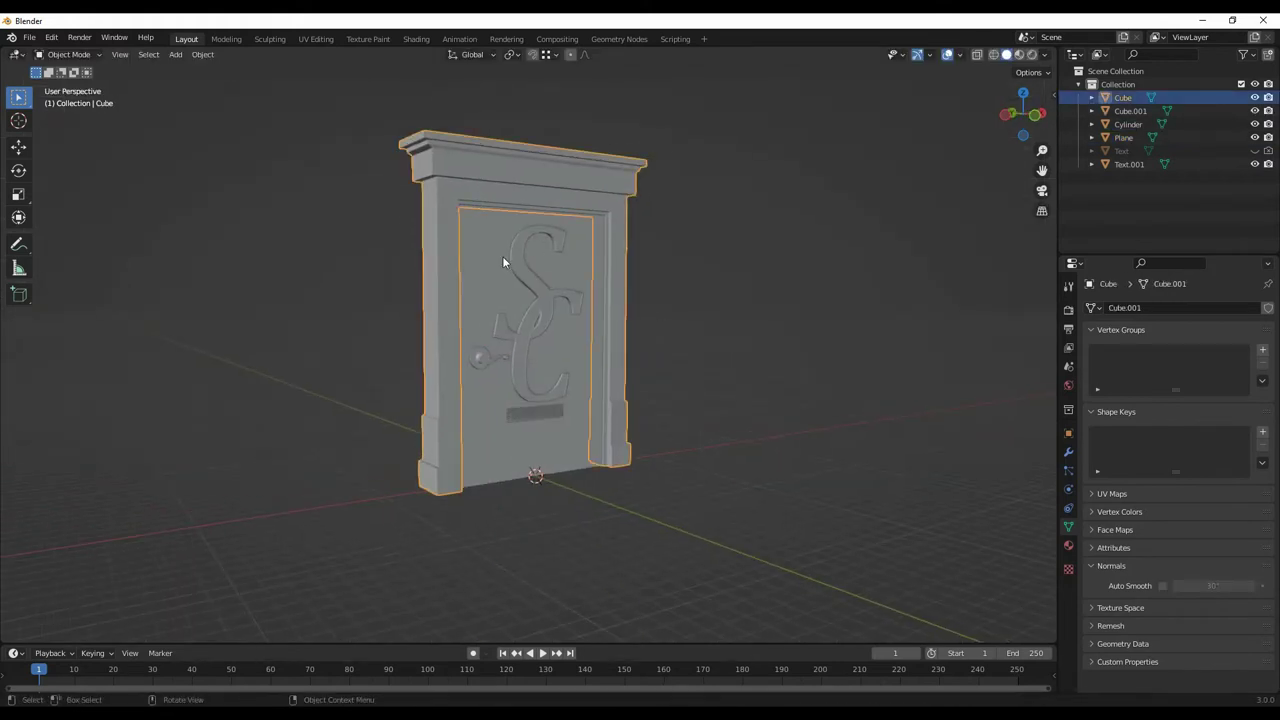
pyautogui.press('Tab')
pyautogui.press('KP_1')
pyautogui.press('Tab')
pyautogui.moveTo(584, 447); pyautogui.dragTo(689, 435, button='middle')
pyautogui.click(560, 400)
pyautogui.press('g')
pyautogui.press('z')
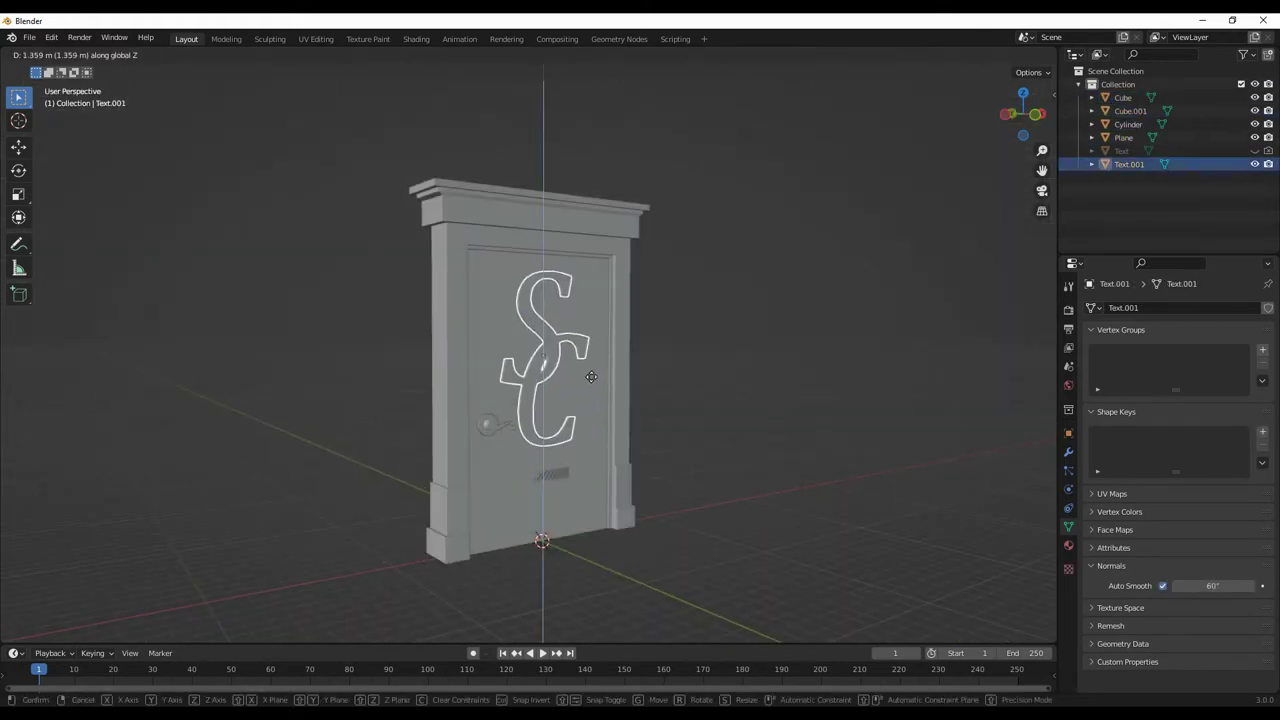
pyautogui.click(570, 474)
pyautogui.press('KP_1')
pyautogui.scroll(4, 538, 423)
pyautogui.scroll(1, 538, 423)
pyautogui.moveTo(561, 430)
pyautogui.mouseDown(button='middle')
pyautogui.moveTo(570, 436)
pyautogui.moveTo(558, 419)
pyautogui.moveTo(589, 382)
pyautogui.mouseUp(button='middle')
# Inset the slot plate's face, bevel its corners round and push it inward
pyautogui.press('Tab')
pyautogui.scroll(2, 575, 432)
pyautogui.click(567, 419)
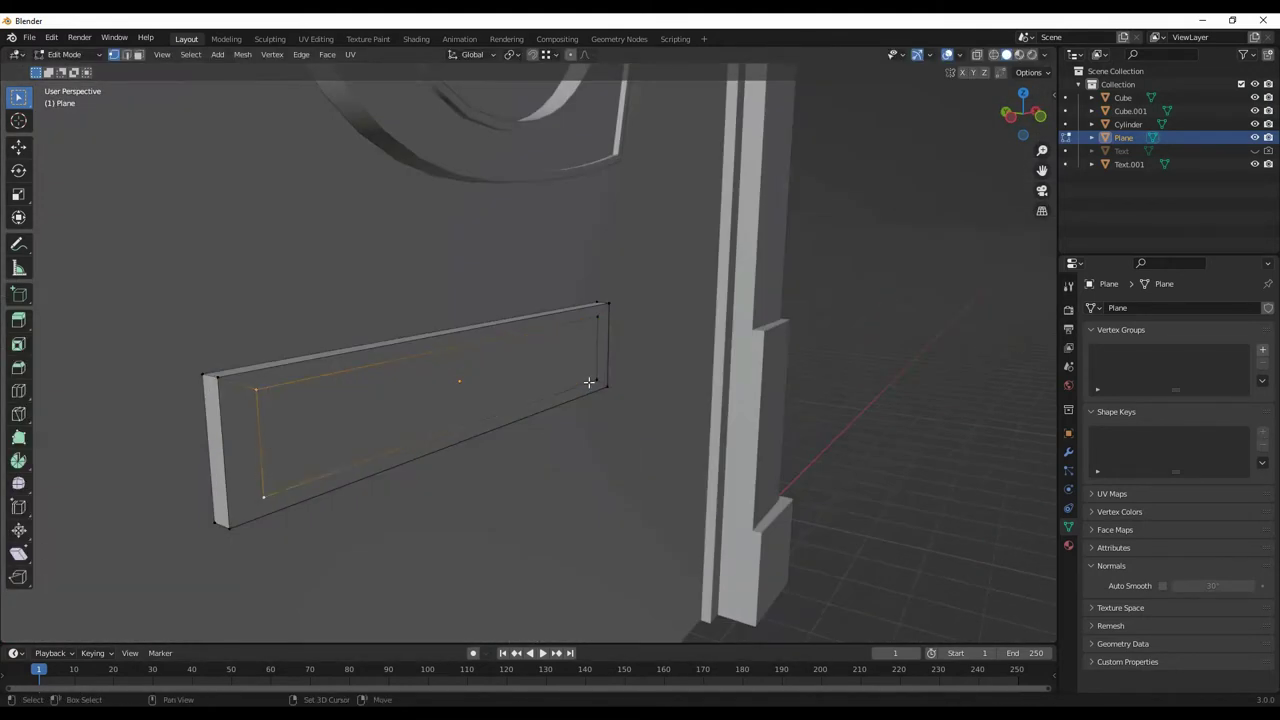
pyautogui.click(510, 413)
pyautogui.rightClick(500, 418)
pyautogui.click(500, 418)
pyautogui.click(538, 380)
pyautogui.scroll(2, 538, 380)
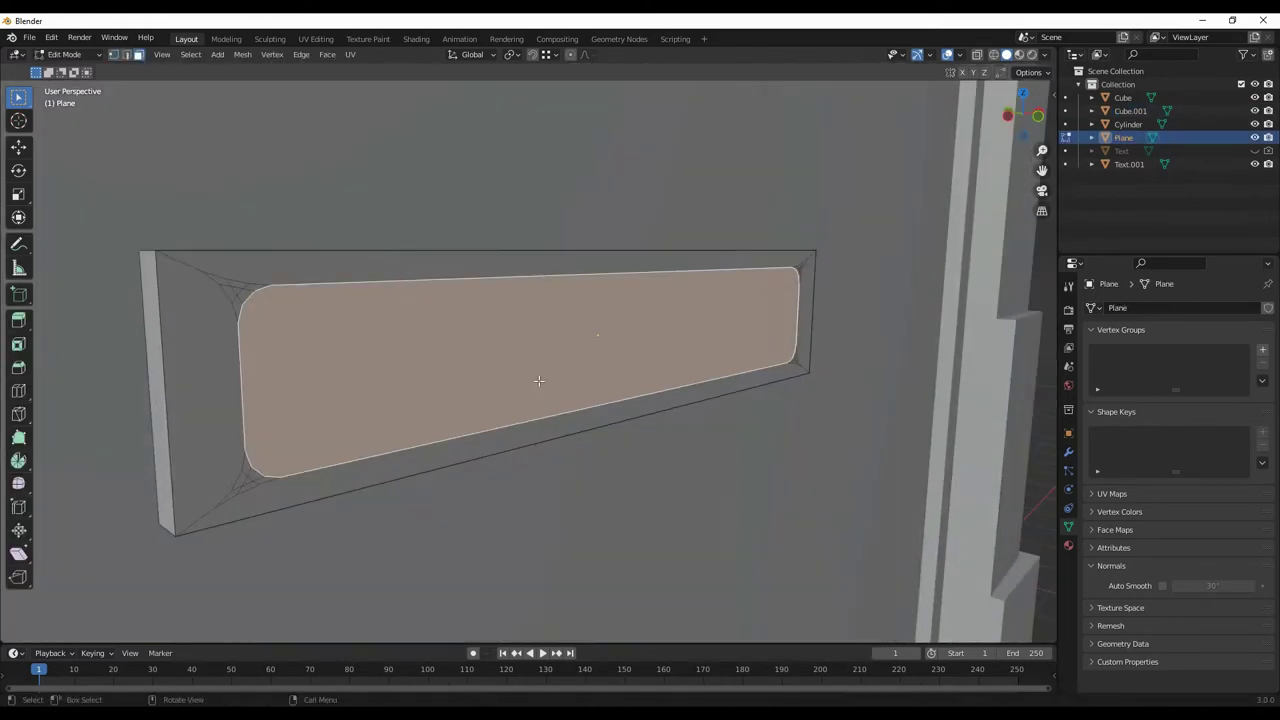
pyautogui.scroll(-2, 527, 380)
pyautogui.click(560, 380)
pyautogui.press('Tab')
pyautogui.scroll(-5, 529, 465)
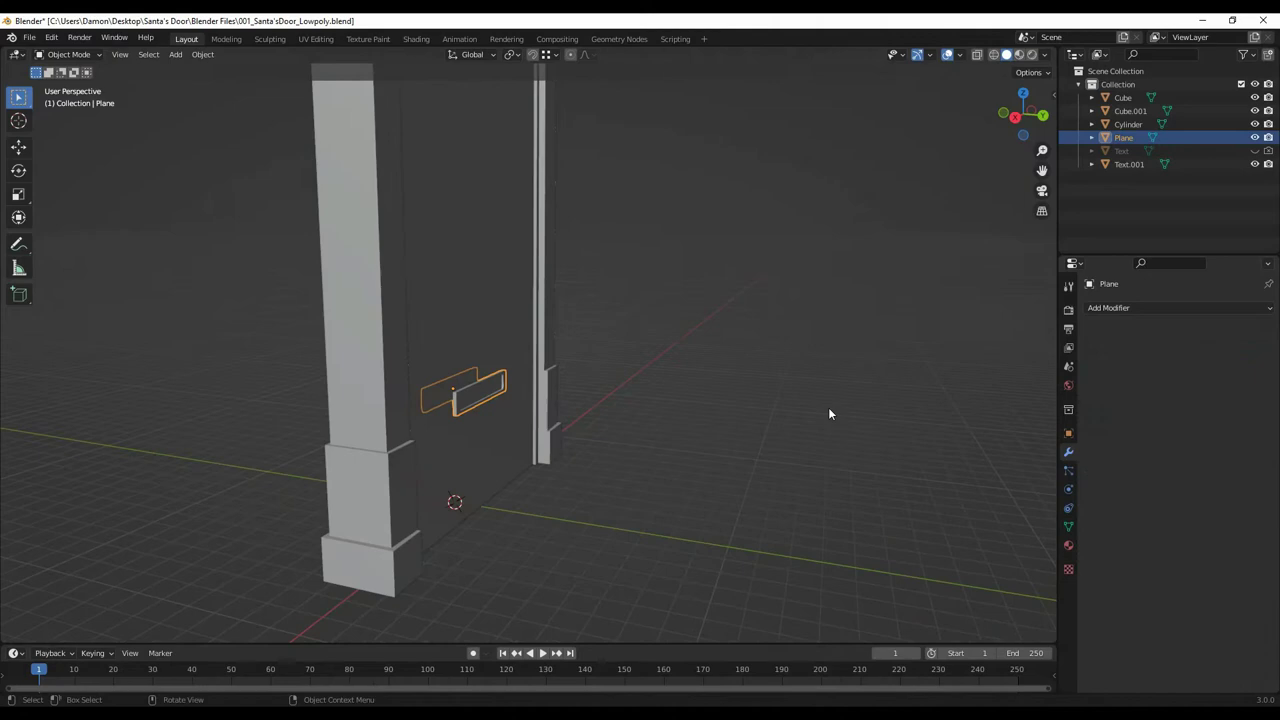
# Separate the slot face into its own object, Plane.001, and move it into place
pyautogui.press('Tab')
pyautogui.press('KP_Decimal')
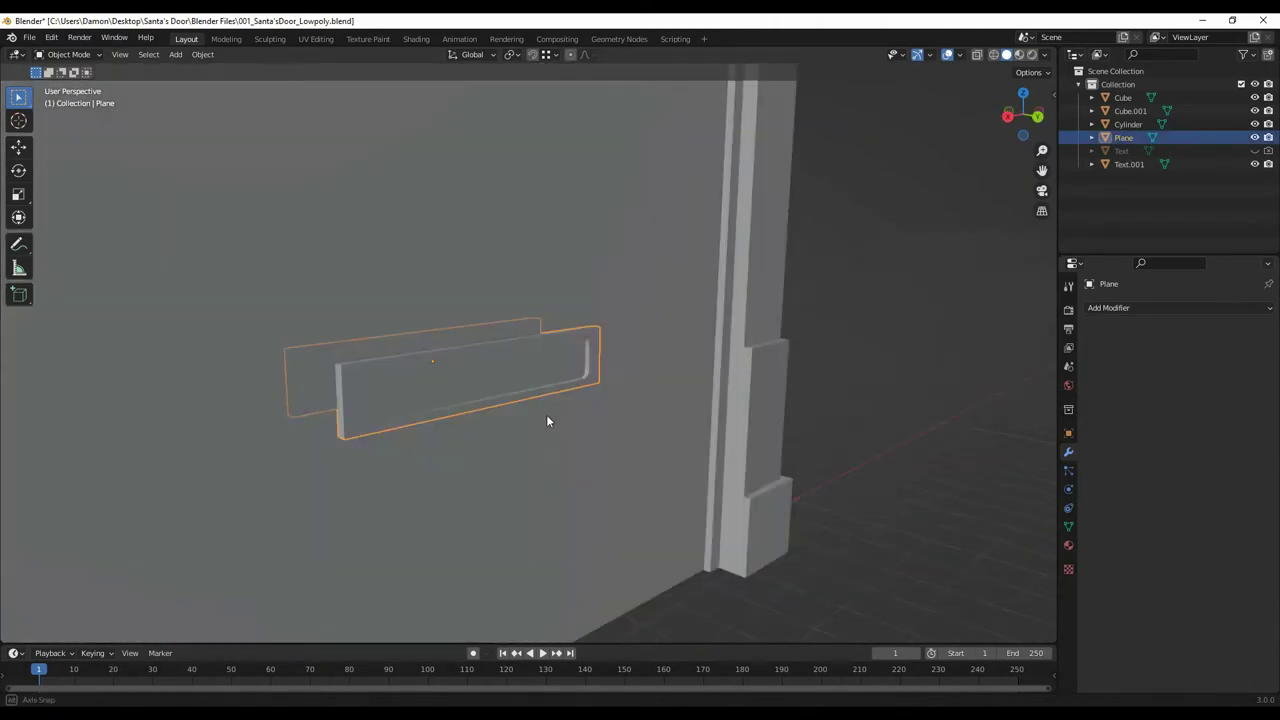
pyautogui.click(480, 400)
pyautogui.moveTo(480, 400)
pyautogui.mouseDown(button='middle')
pyautogui.moveTo(619, 470)
pyautogui.moveTo(481, 462)
pyautogui.mouseUp(button='middle')
pyautogui.scroll(3, 560, 437)
pyautogui.press('p')
pyautogui.click(500, 403)
pyautogui.press('Tab')
pyautogui.click(572, 439)
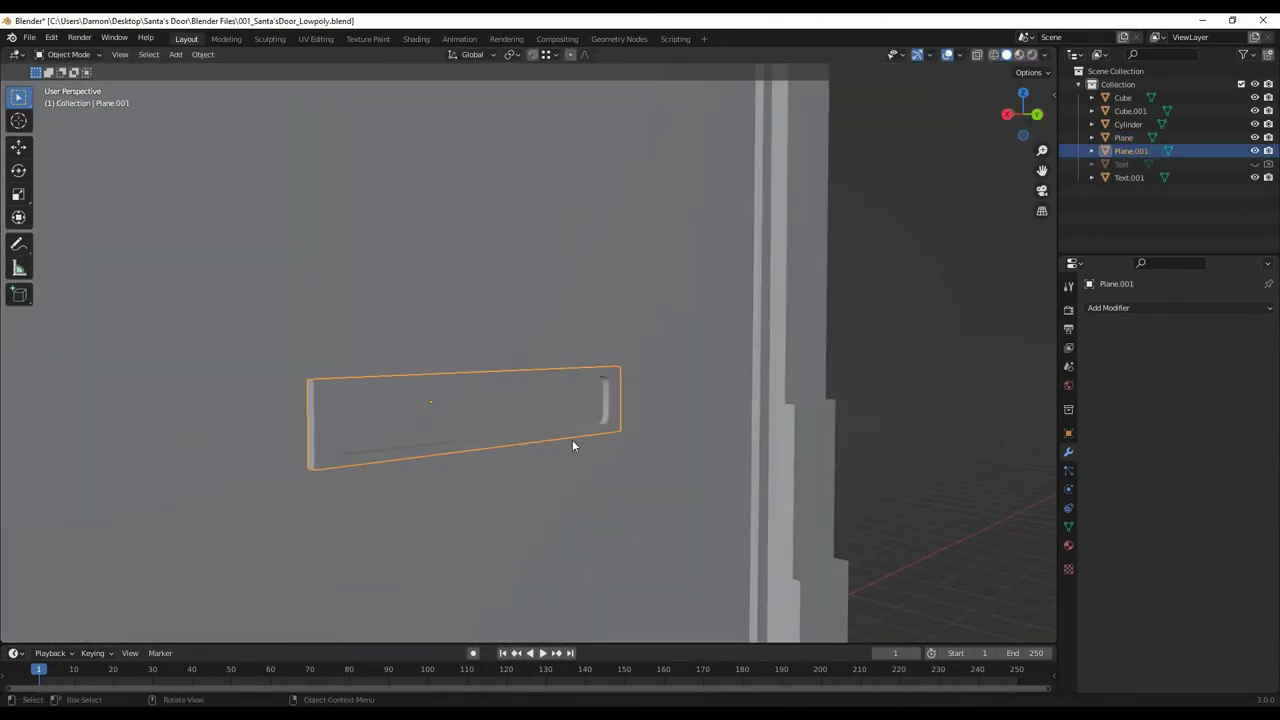
pyautogui.press('ctrl+KP_1')
pyautogui.press('g')
pyautogui.click(865, 377)
pyautogui.scroll(-5, 751, 340)
pyautogui.moveTo(751, 340); pyautogui.dragTo(624, 462, button='middle')
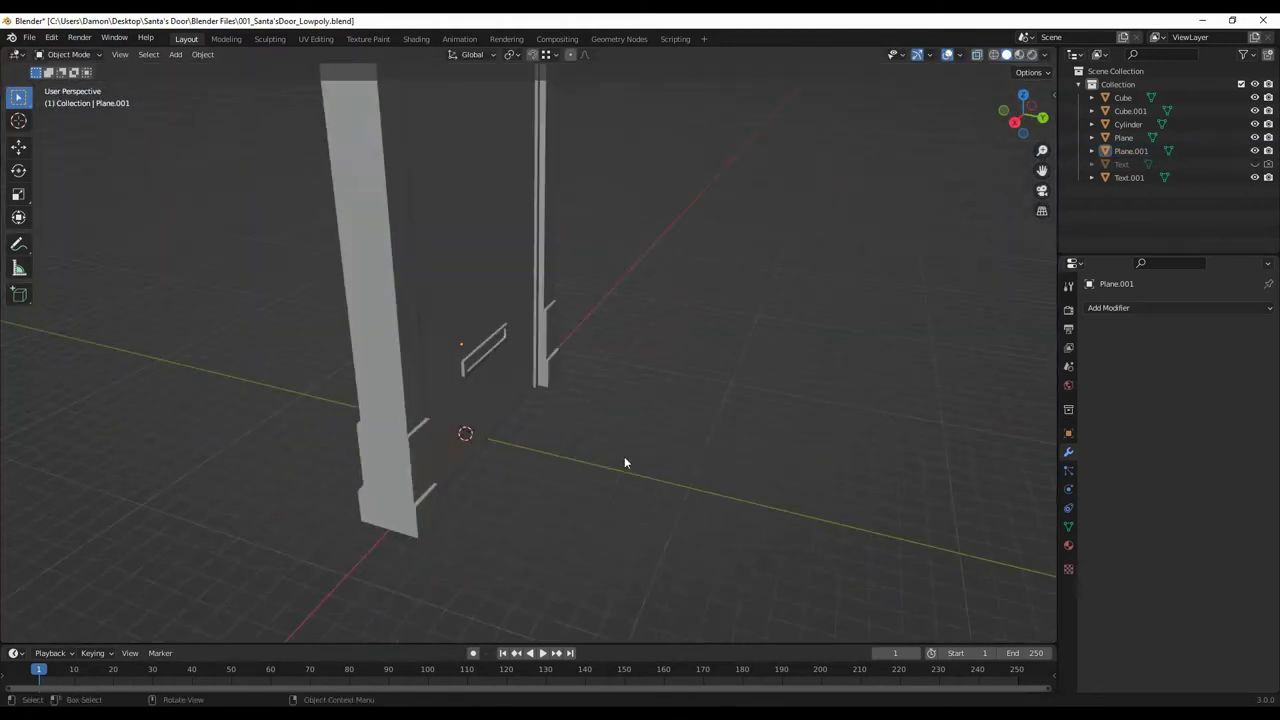
# Add a small plane, Plane.002, on the floor before the door and apply its rotation
pyautogui.click(683, 436)
pyautogui.press('s')
pyautogui.click(599, 363)
pyautogui.moveTo(599, 363); pyautogui.dragTo(826, 428, button='middle')
pyautogui.scroll(-5, 573, 496)
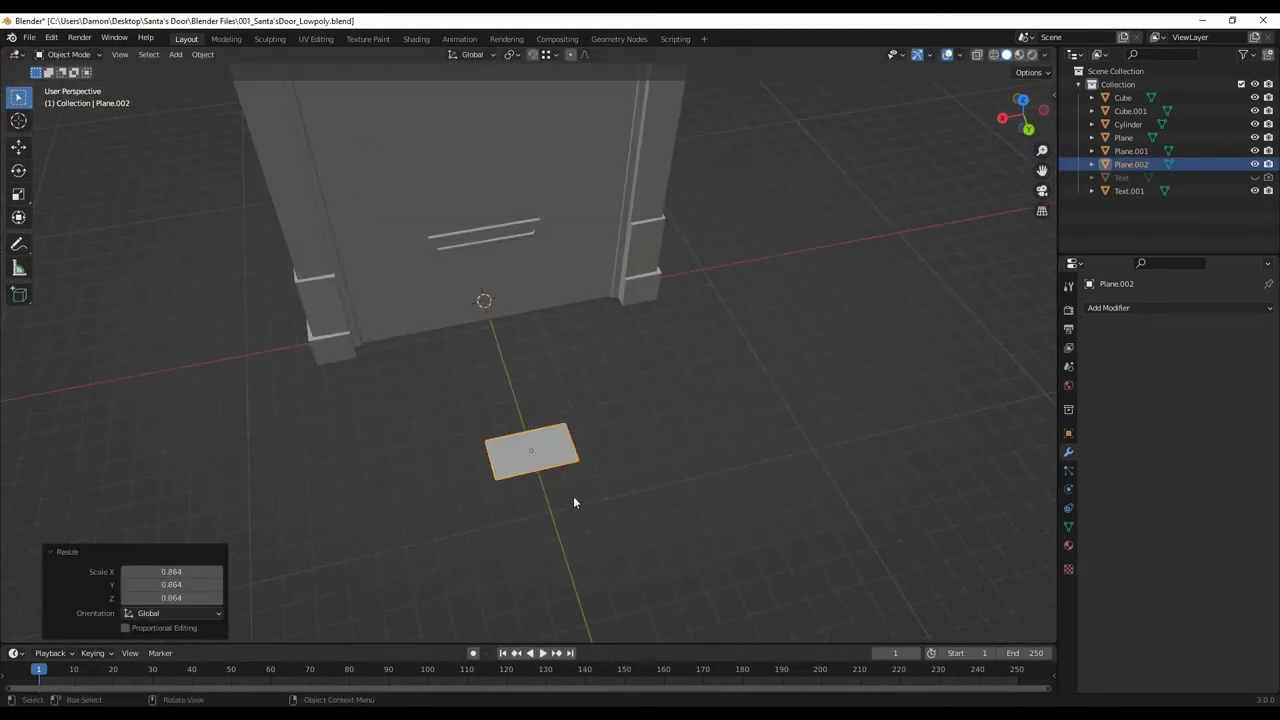
pyautogui.moveTo(573, 496)
pyautogui.mouseDown(button='middle')
pyautogui.moveTo(606, 515)
pyautogui.moveTo(640, 457)
pyautogui.mouseUp(button='middle')
pyautogui.scroll(3, 640, 457)
pyautogui.click(723, 428)
pyautogui.moveTo(723, 428); pyautogui.dragTo(518, 392, button='middle')
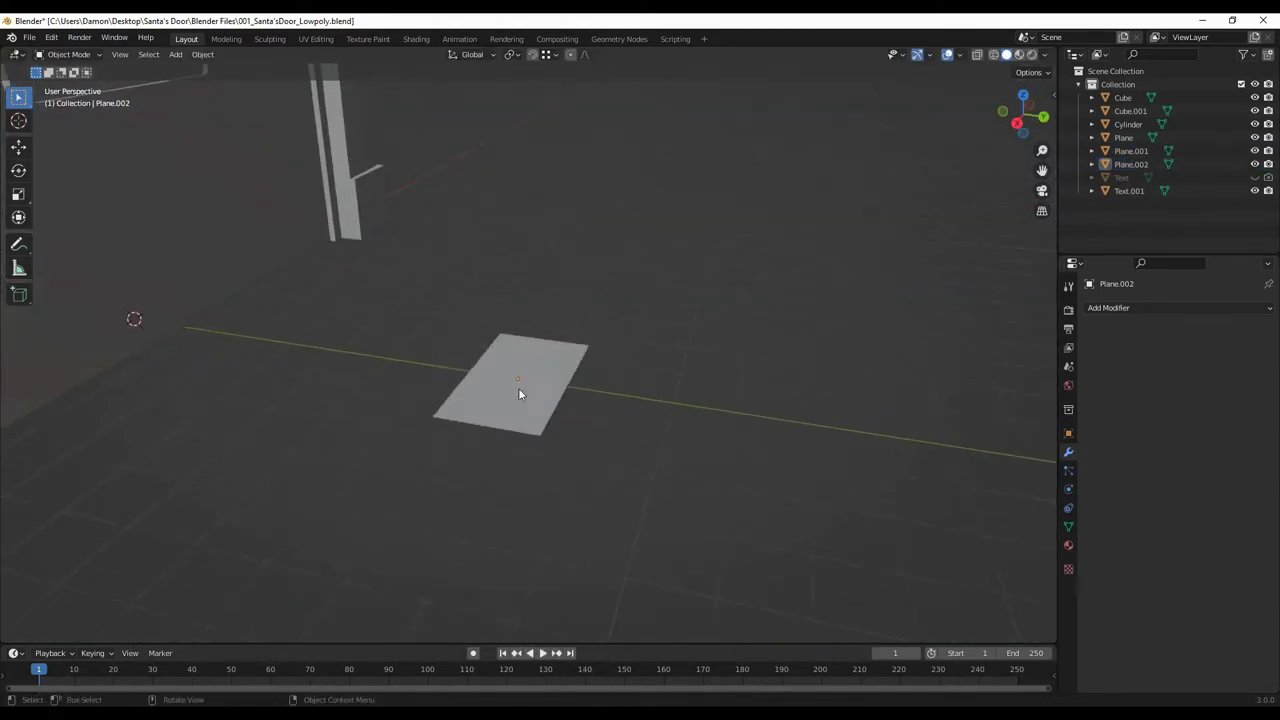
pyautogui.hotkey('ctrl', 'a')
pyautogui.click(700, 423)
pyautogui.moveTo(700, 423); pyautogui.dragTo(560, 470, button='middle')
# Add a cylinder beside the door and scale its top ring down into a cone
pyautogui.press('g')
pyautogui.press('y')
pyautogui.click(665, 456)
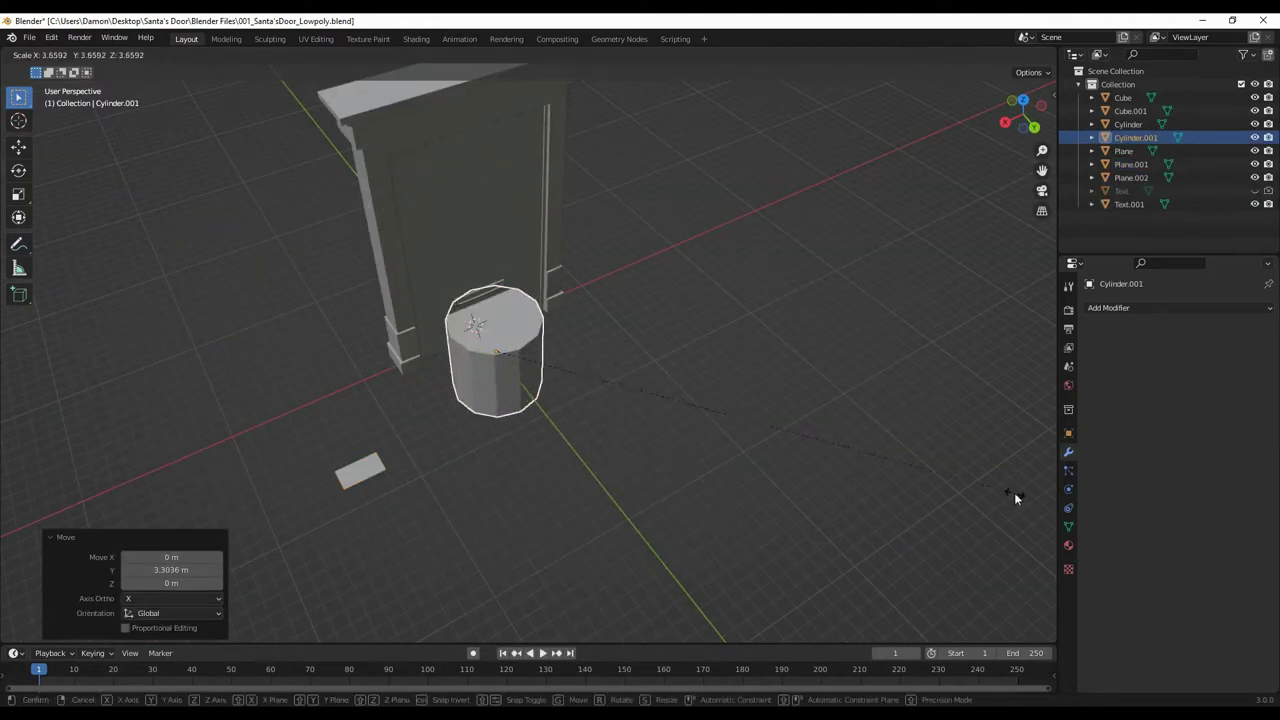
pyautogui.moveTo(819, 413); pyautogui.dragTo(646, 360, button='middle')
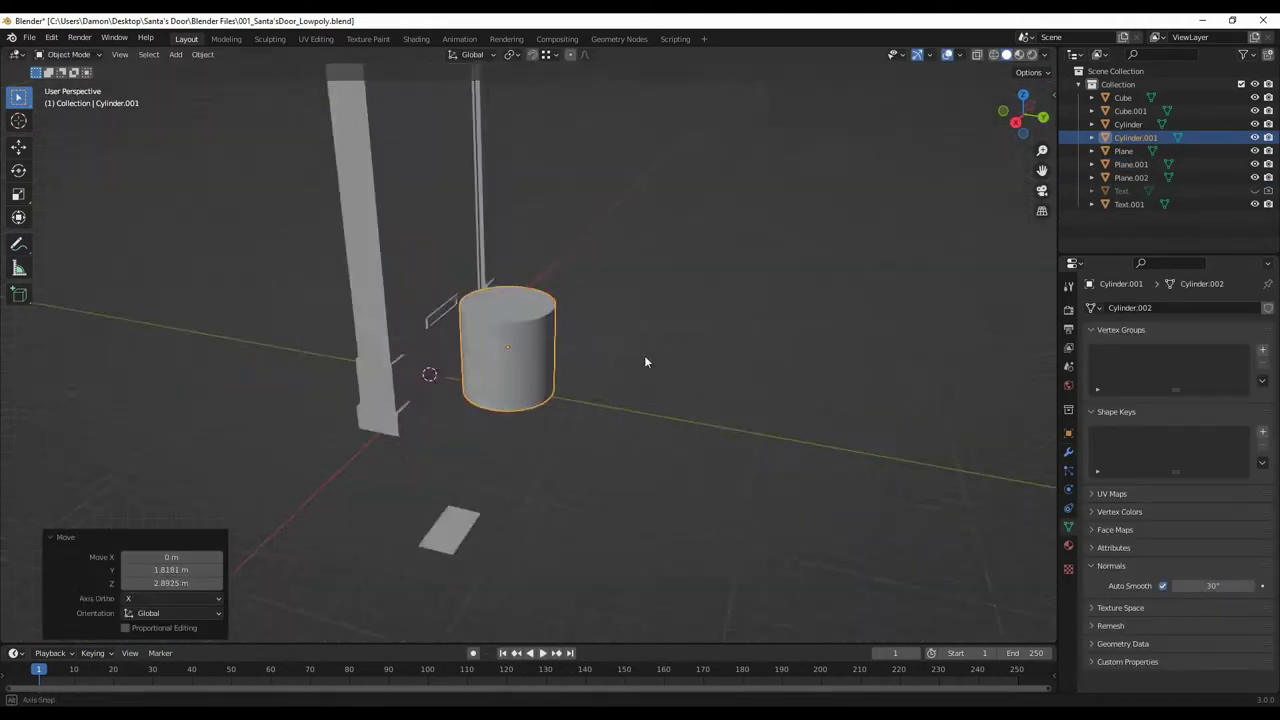
pyautogui.press('Tab')
pyautogui.press('s')
pyautogui.click(586, 443)
pyautogui.press('Tab')
pyautogui.moveTo(586, 443); pyautogui.dragTo(586, 443, button='middle')
# Delete the cone's cap face so the cone is open
pyautogui.scroll(-3, 586, 443)
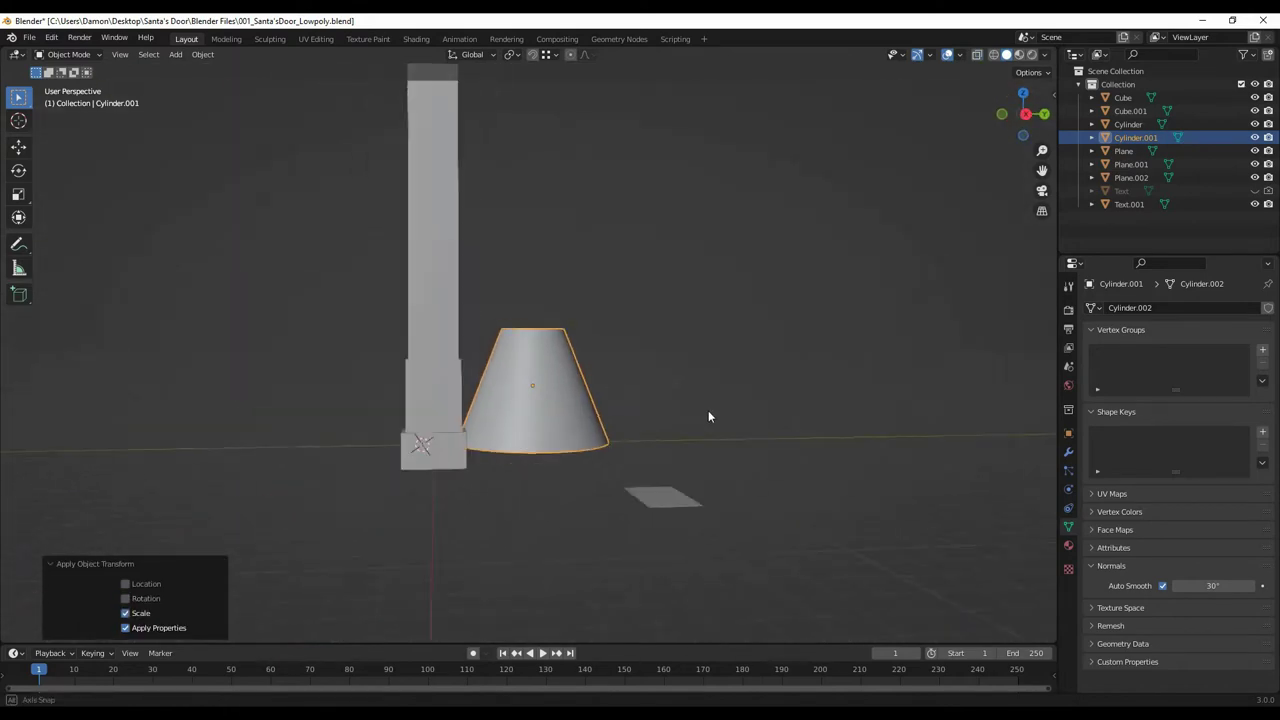
pyautogui.press('Tab')
pyautogui.moveTo(708, 412)
pyautogui.mouseDown(button='middle')
pyautogui.moveTo(560, 412)
pyautogui.moveTo(600, 352)
pyautogui.moveTo(559, 415)
pyautogui.moveTo(726, 462)
pyautogui.mouseUp(button='middle')
pyautogui.press('3')
pyautogui.click(600, 352)
pyautogui.press('Tab')
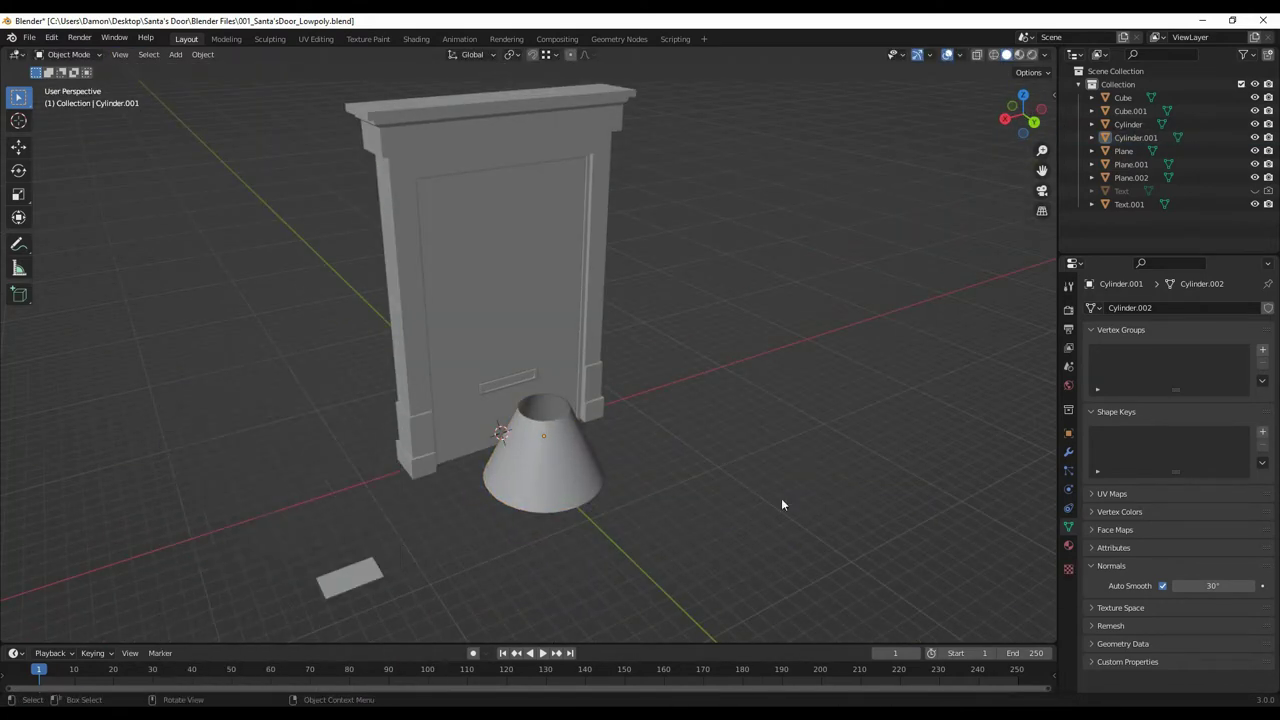
# Add a large flat plane underneath the cone as the floor
pyautogui.click(790, 385)
pyautogui.press('Tab')
pyautogui.moveTo(610, 442)
pyautogui.mouseDown(button='middle')
pyautogui.moveTo(848, 402)
pyautogui.moveTo(626, 518)
pyautogui.moveTo(510, 488)
pyautogui.moveTo(555, 316)
pyautogui.moveTo(590, 340)
pyautogui.mouseUp(button='middle')
pyautogui.press('Tab')
# Make the floor plane and cone Passive rigid bodies and set up the paper-sheet planes
pyautogui.click(1200, 424)
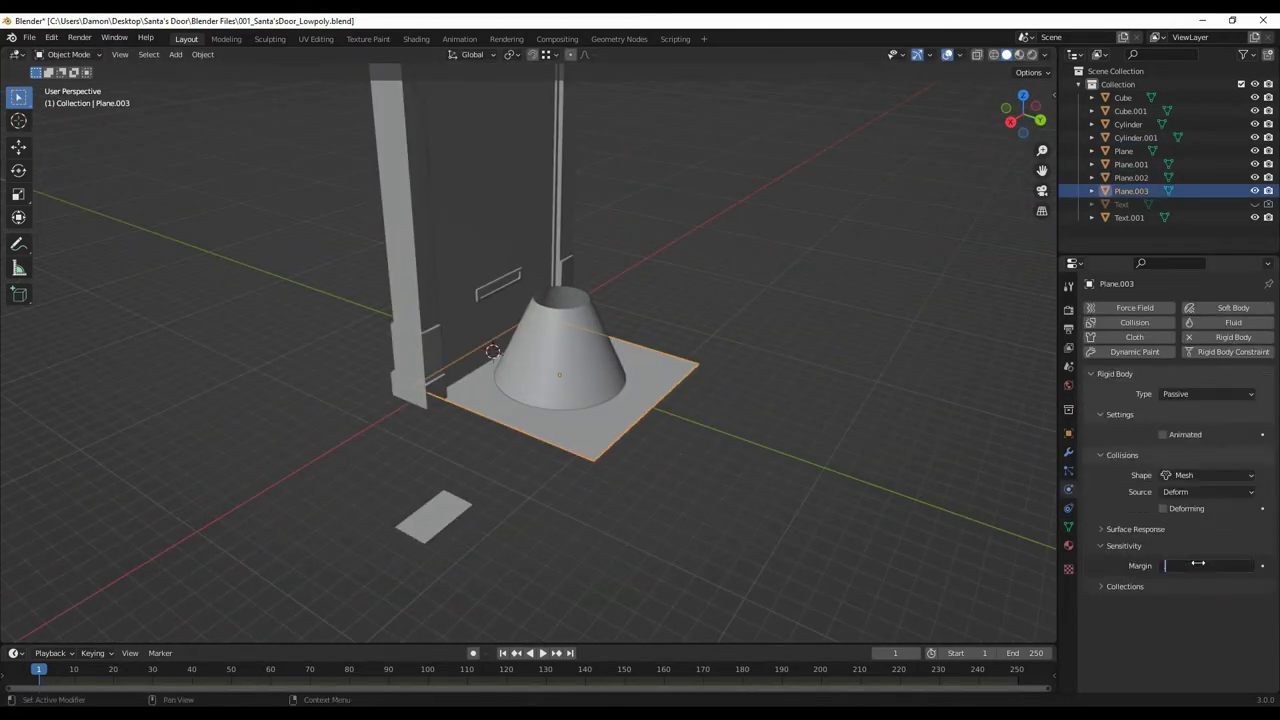
pyautogui.hotkey('ctrl', 'z')
pyautogui.press('ctrl+KP_1')
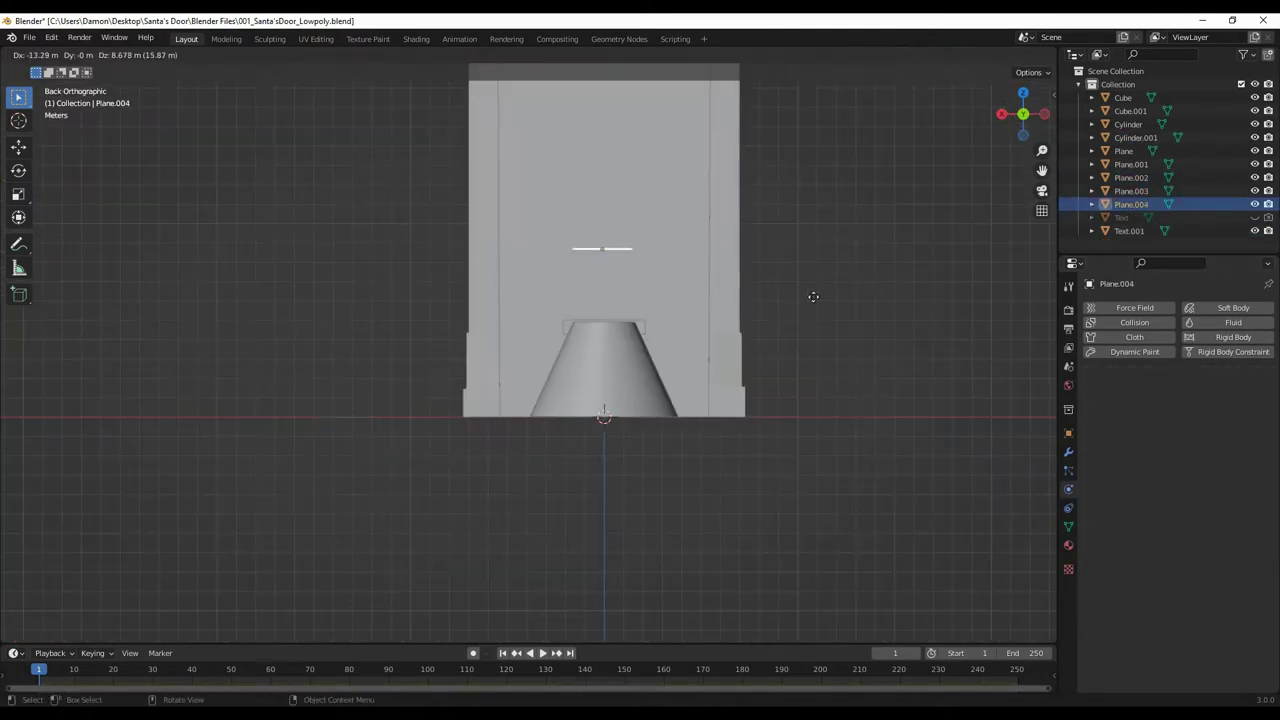
pyautogui.press('KP_7')
pyautogui.press('ctrl+KP_1')
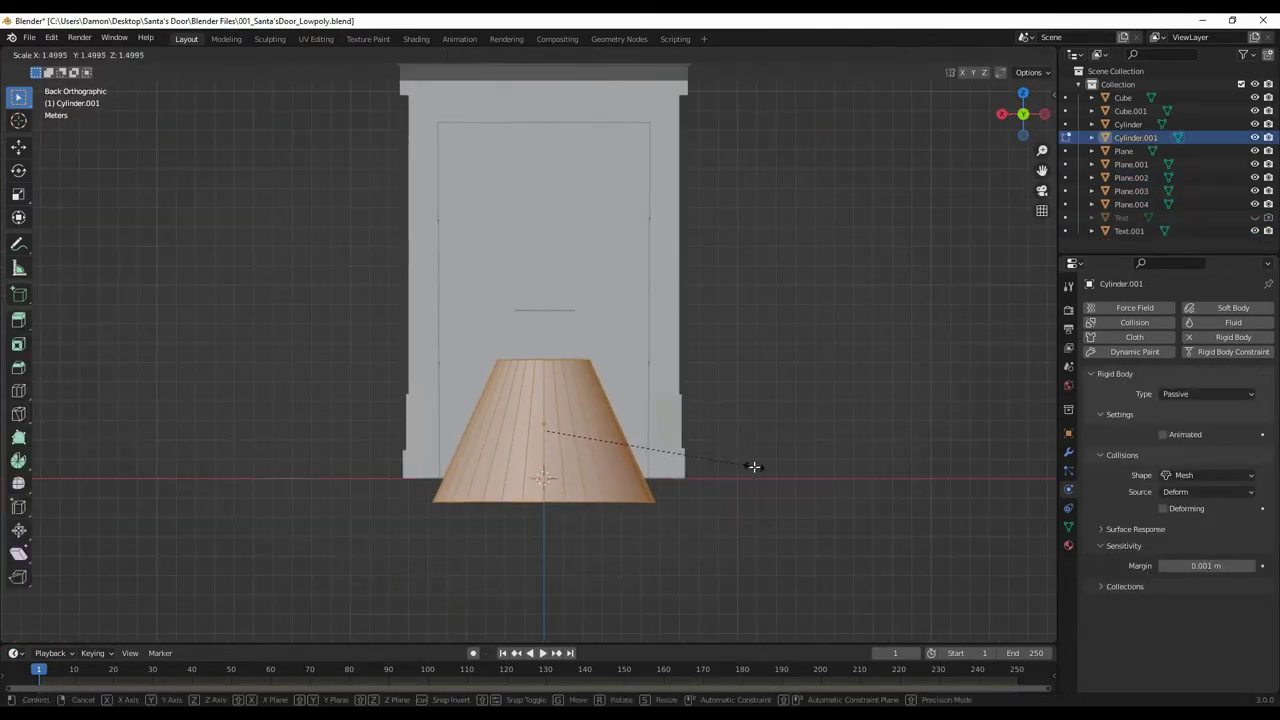
pyautogui.click(754, 467)
pyautogui.moveTo(754, 467); pyautogui.dragTo(673, 369, button='middle')
# Play and scrub the timeline so the sheets fall through the cone into a pile
pyautogui.press('ctrl+KP_1')
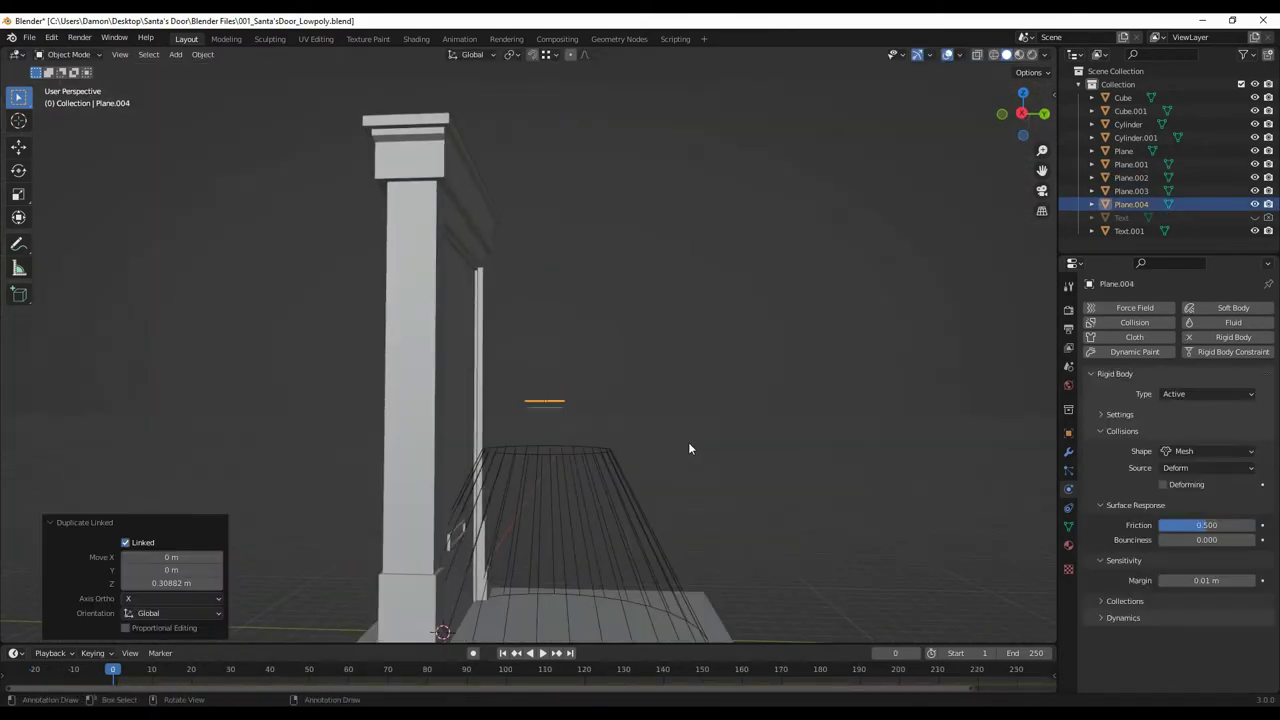
pyautogui.press('space')
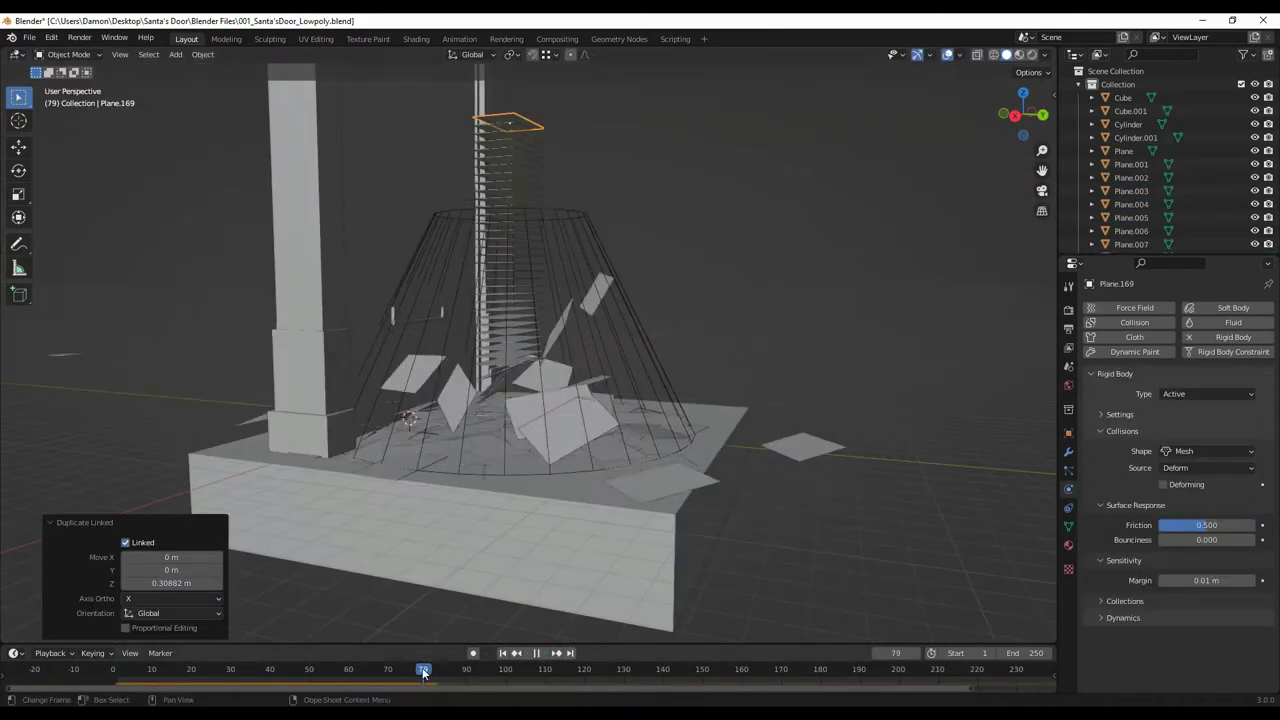
pyautogui.moveTo(587, 551); pyautogui.dragTo(613, 490, button='middle')
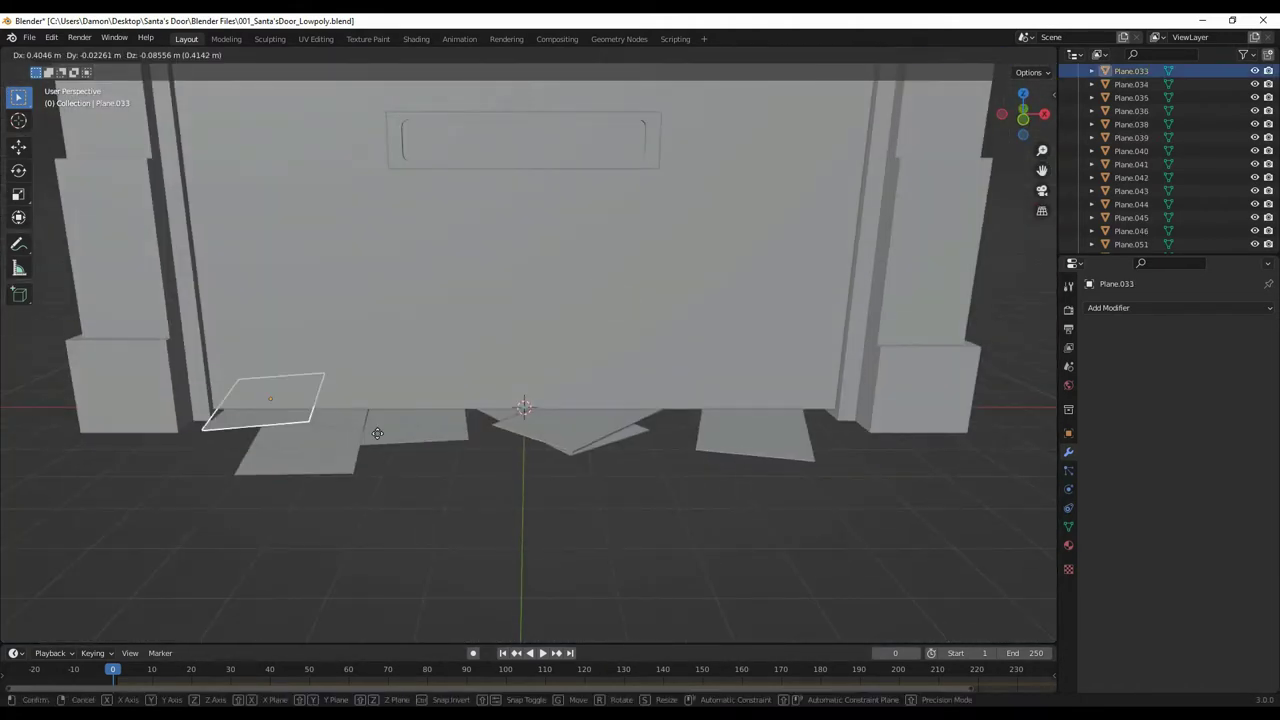
# Snap the 3D cursor to the selected door handle
pyautogui.moveTo(660, 437); pyautogui.dragTo(490, 520, button='middle')
pyautogui.click(452, 378)
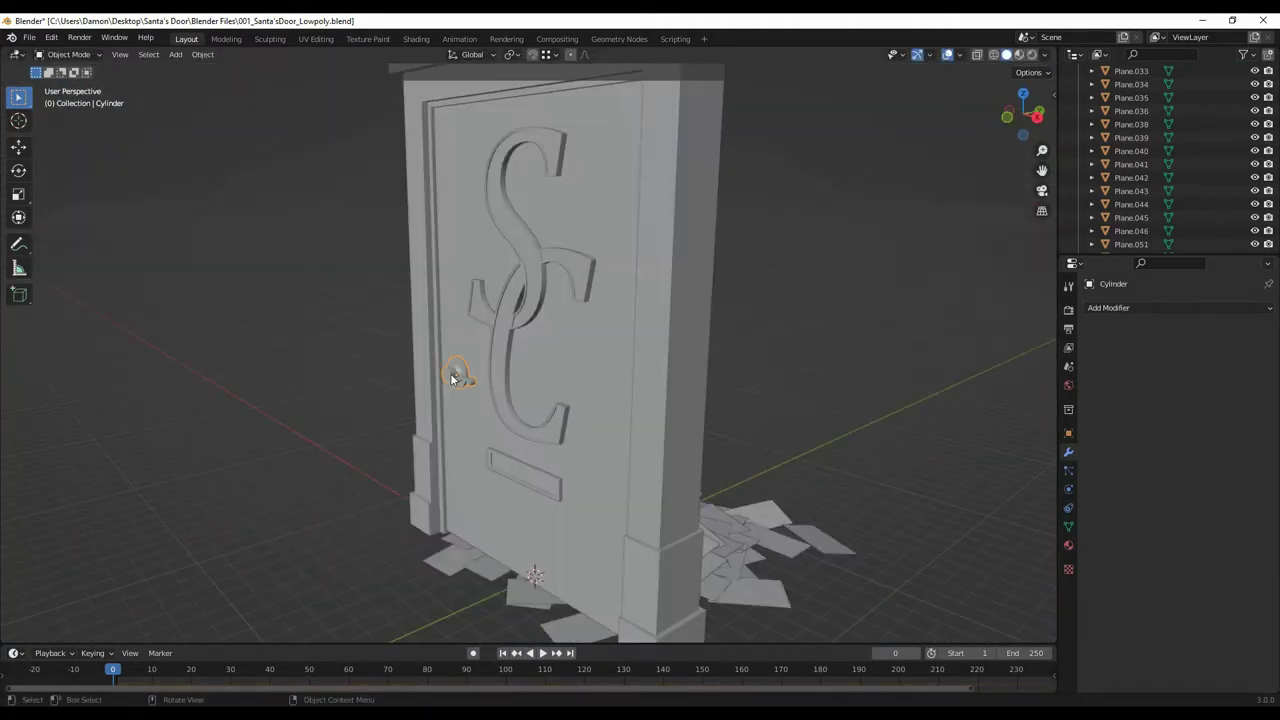
pyautogui.moveTo(452, 378)
pyautogui.mouseDown(button='middle')
pyautogui.moveTo(682, 402)
pyautogui.moveTo(767, 434)
pyautogui.moveTo(546, 417)
pyautogui.mouseUp(button='middle')
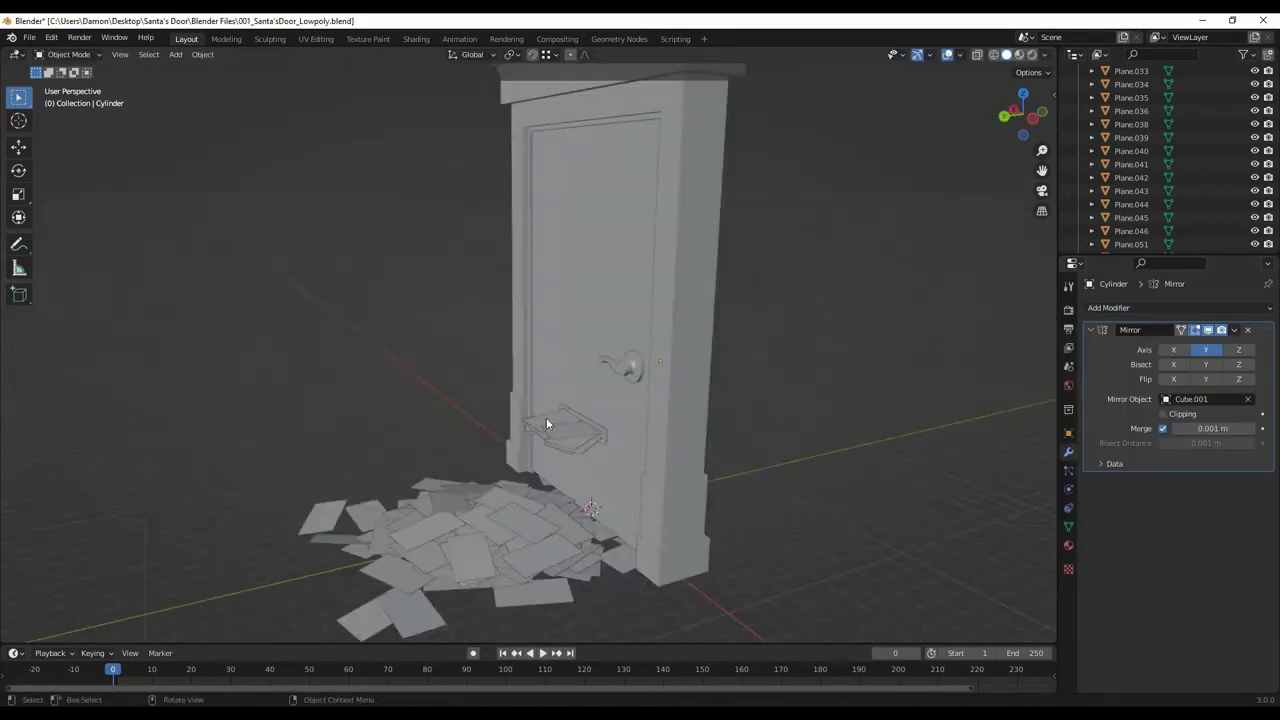
pyautogui.scroll(5, 546, 422)
pyautogui.hotkey('shift', 's')
pyautogui.click(609, 391)
pyautogui.scroll(-2, 637, 277)
# Add a hinge cylinder and slide it along X onto the door's hinge edge
pyautogui.click(1068, 527)
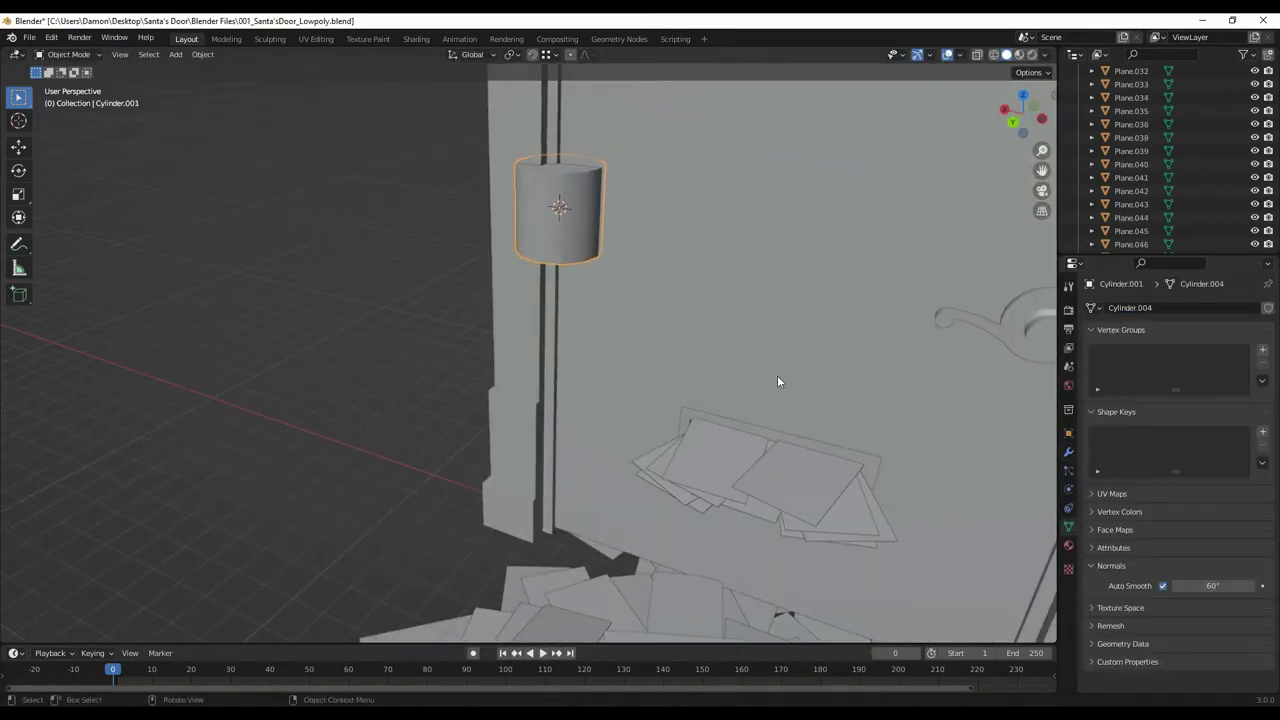
pyautogui.scroll(4, 557, 436)
pyautogui.press('g')
pyautogui.press('x')
pyautogui.moveTo(587, 433); pyautogui.dragTo(813, 530, button='middle')
pyautogui.click(576, 455)
pyautogui.scroll(-5, 611, 421)
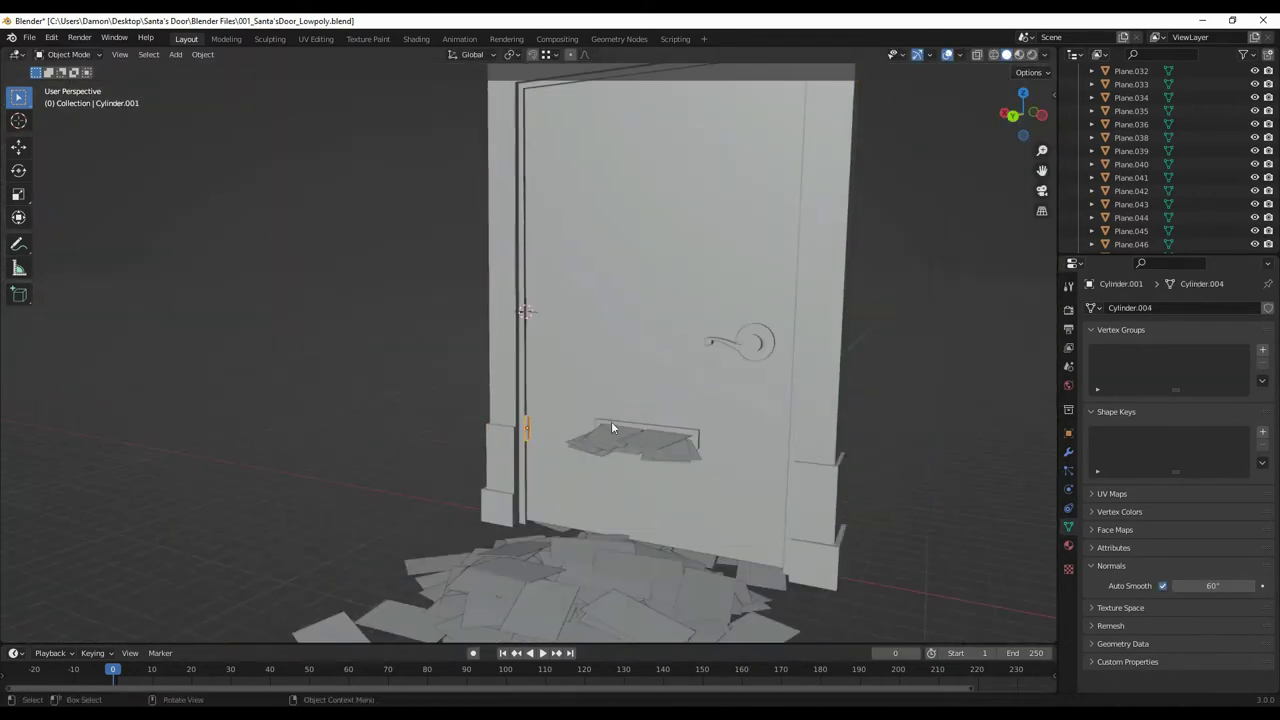
pyautogui.scroll(-2, 611, 421)
# Add a cylinder on the door's back, rotate it 90° about X and shrink it slightly
pyautogui.click(618, 229)
pyautogui.moveTo(618, 229); pyautogui.dragTo(488, 458, button='middle')
pyautogui.scroll(3, 530, 367)
pyautogui.click(530, 367)
pyautogui.press('Tab')
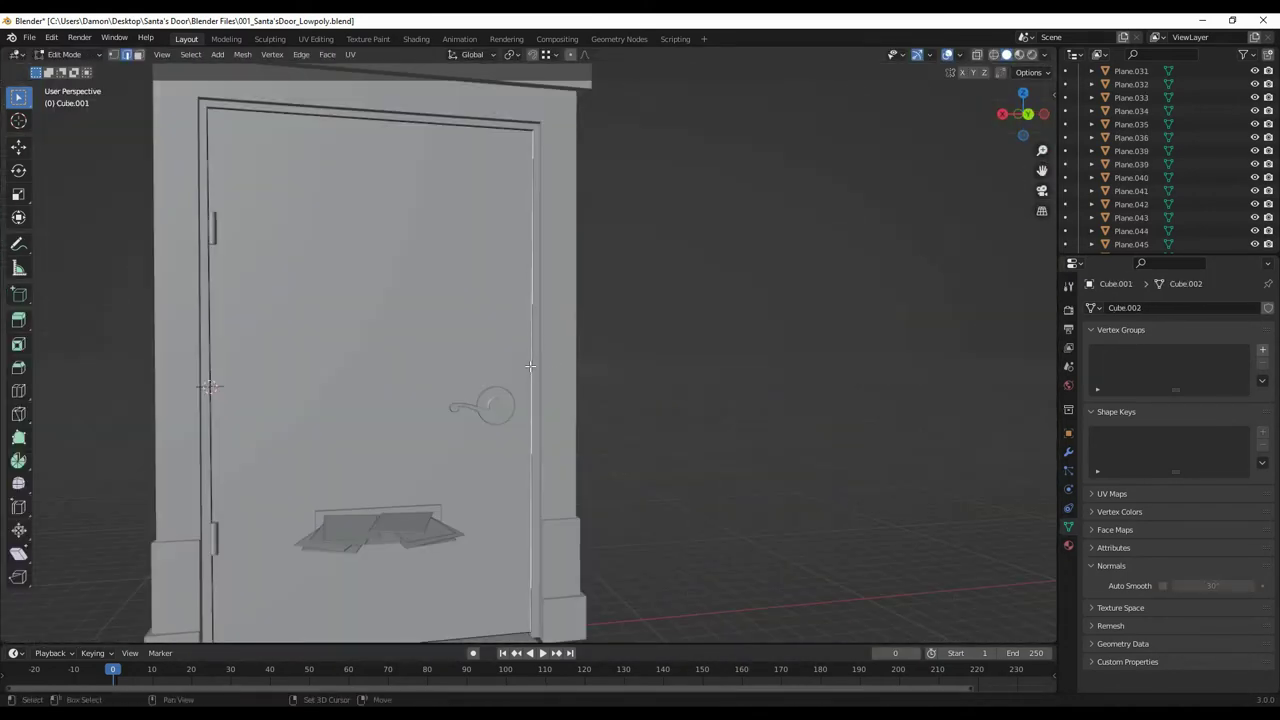
pyautogui.click(729, 502)
pyautogui.moveTo(729, 507); pyautogui.dragTo(870, 451, button='middle')
pyautogui.press('x')
pyautogui.press('9')
pyautogui.press('0')
pyautogui.press('Return')
pyautogui.press('s')
pyautogui.click(649, 470)
# Move the new cylinder's geometry in Edit Mode, then view the door from the back
pyautogui.scroll(4, 649, 470)
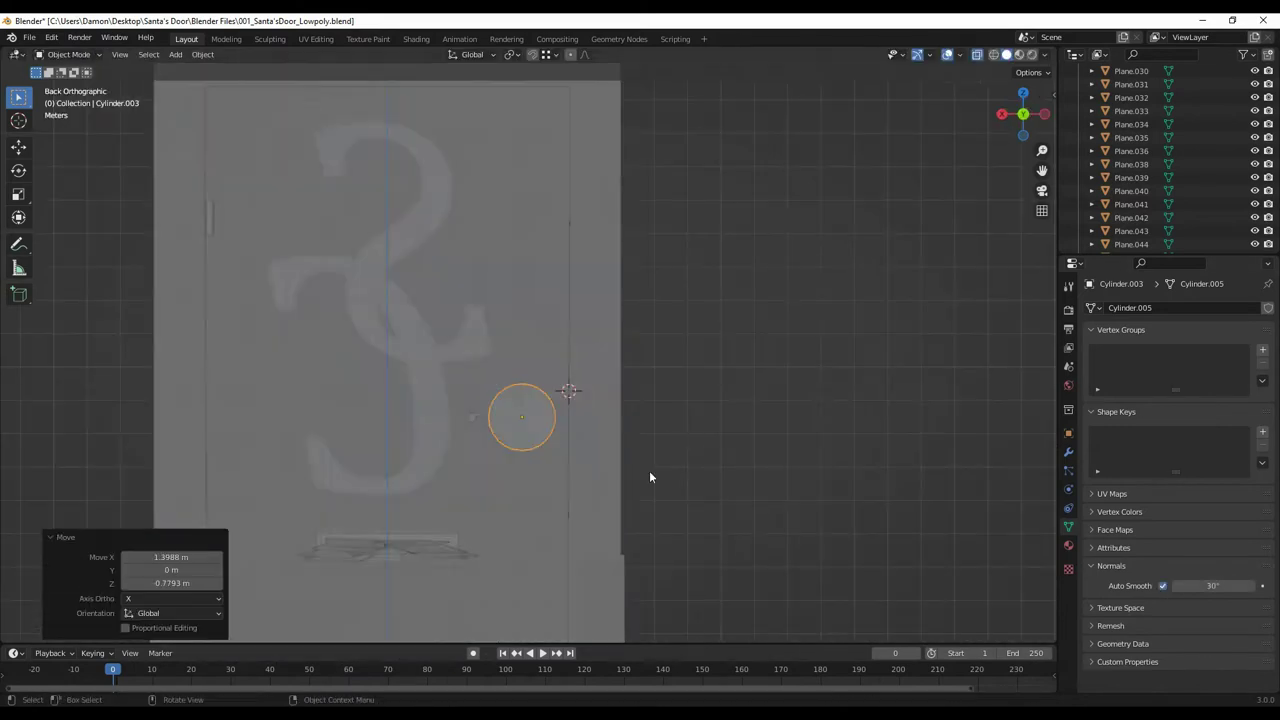
pyautogui.scroll(-4, 613, 442)
pyautogui.moveTo(613, 442)
pyautogui.mouseDown(button='middle')
pyautogui.moveTo(668, 409)
pyautogui.moveTo(547, 367)
pyautogui.mouseUp(button='middle')
pyautogui.press('Tab')
pyautogui.press('g')
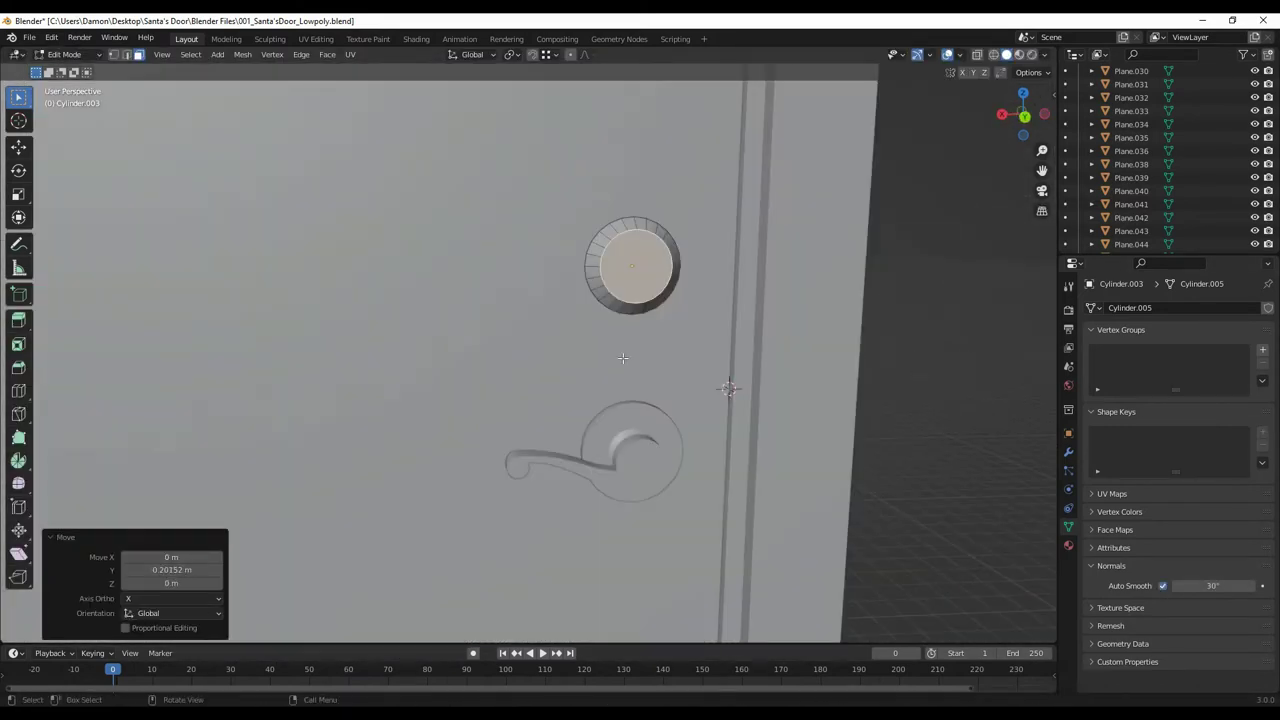
pyautogui.moveTo(454, 421); pyautogui.dragTo(740, 325, button='middle')
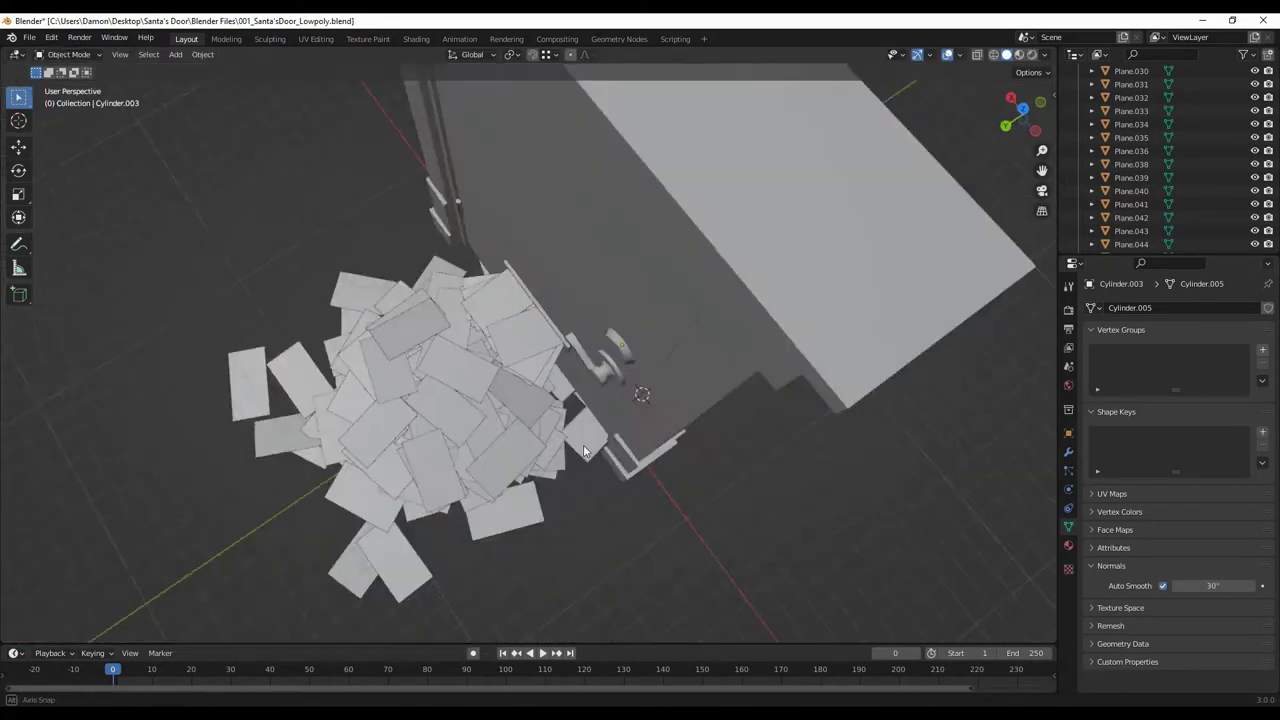
pyautogui.press('Tab')
pyautogui.press('ctrl+KP_1')
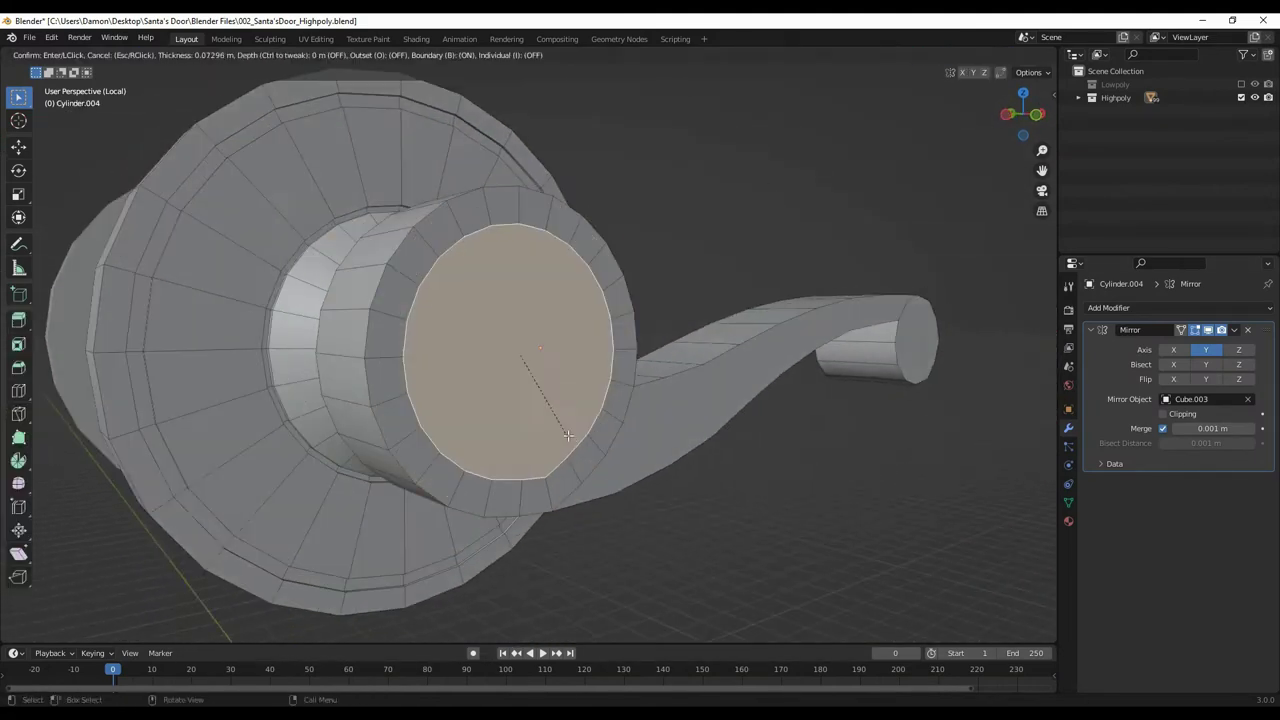
# Select an edge loop on the handle cap to add inset detail
pyautogui.keyDown('alt'); pyautogui.click(448, 508); pyautogui.keyUp('alt')
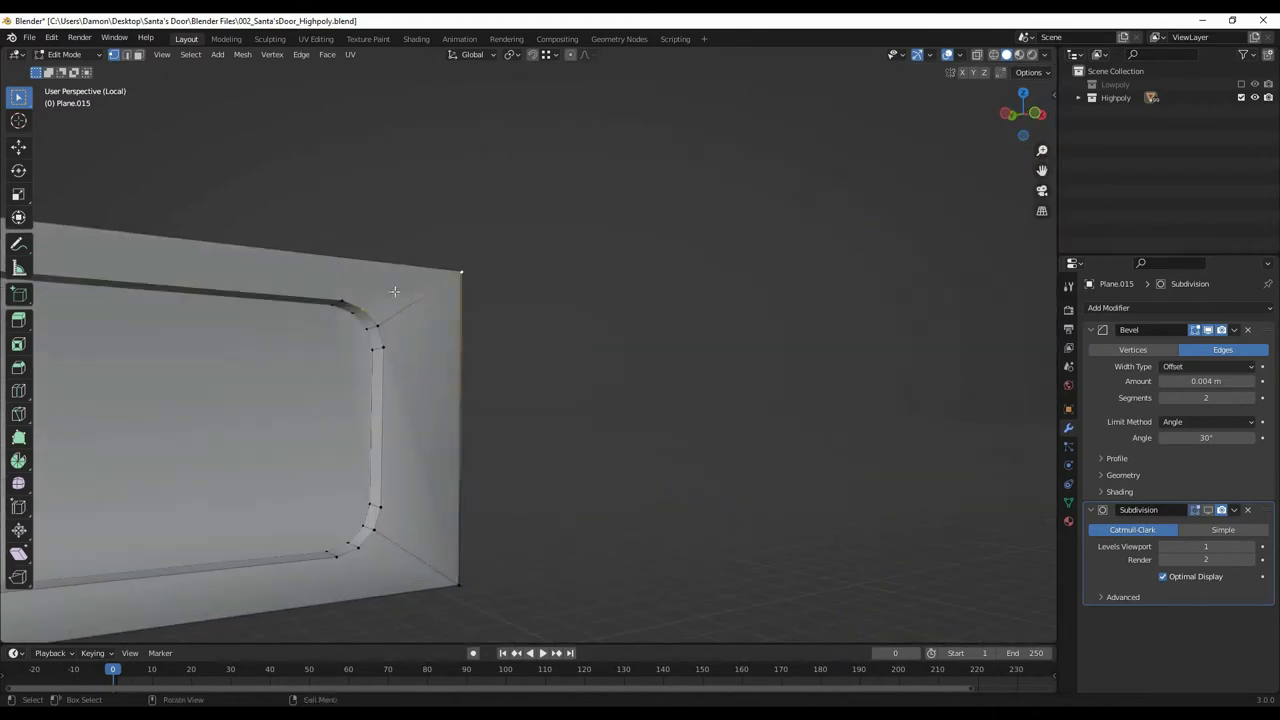
# In front orthographic view, start Knife cuts into the slot plate's rounded end
pyautogui.press('KP_1')
pyautogui.scroll(5, 808, 565)
pyautogui.press('k')
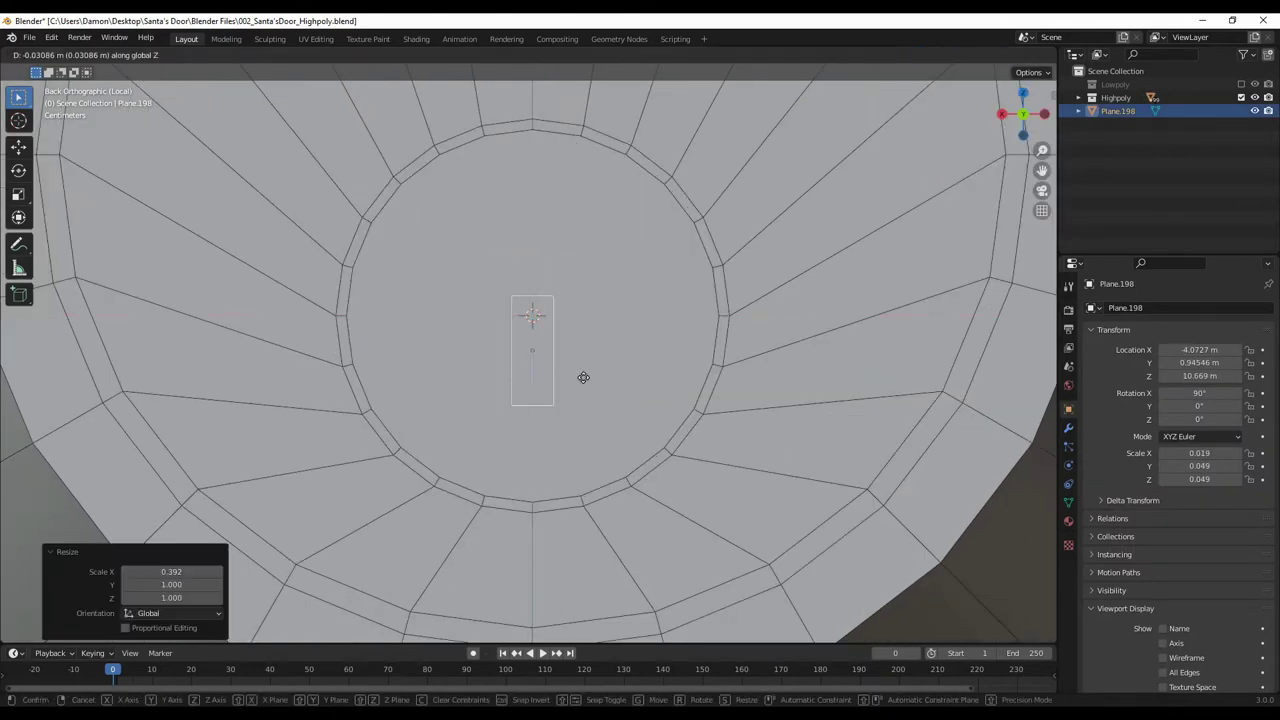
# Centre a loop cut on the window plate, delete its lower-right face and exit local view
pyautogui.click(583, 377)
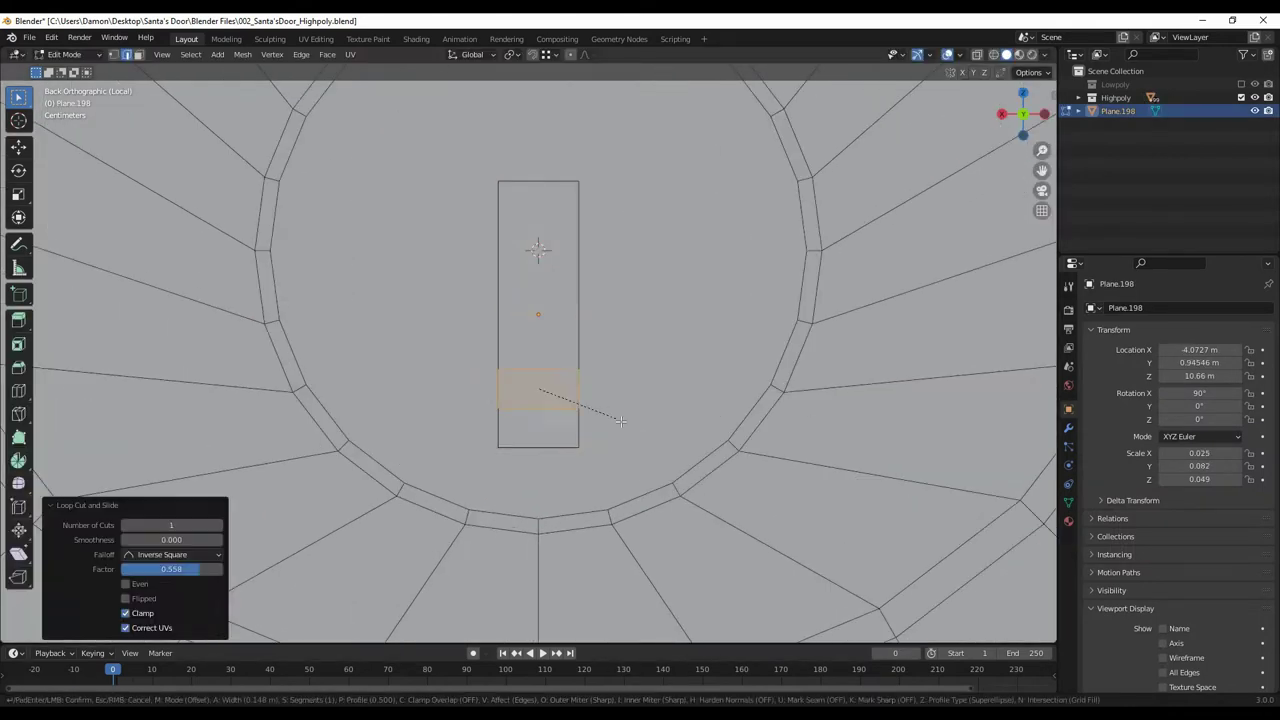
pyautogui.rightClick(621, 421)
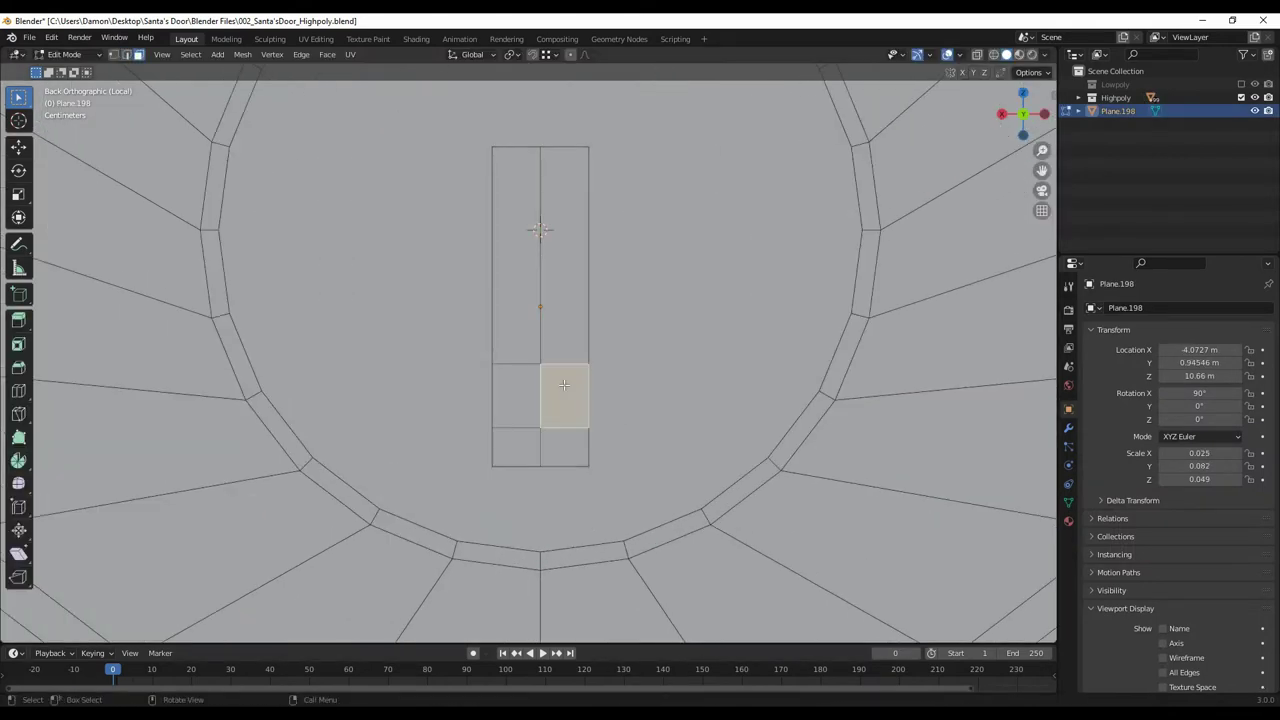
pyautogui.press('x')
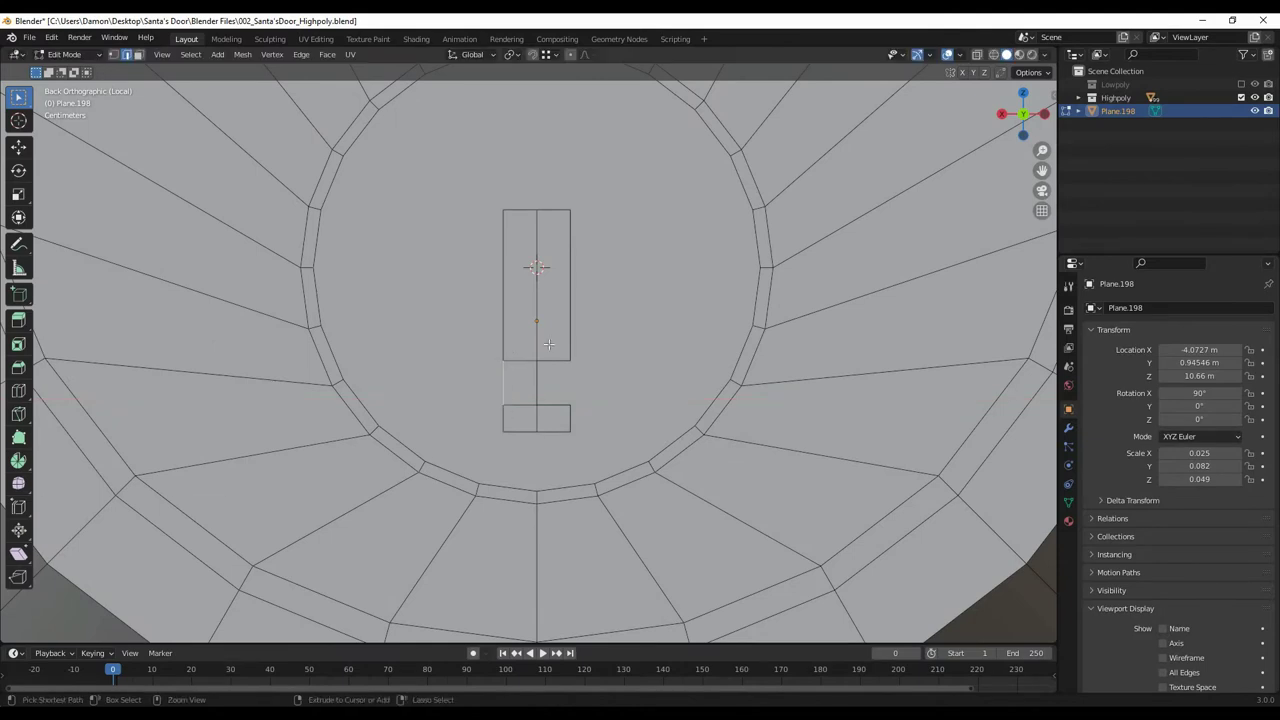
pyautogui.press('Tab')
pyautogui.moveTo(533, 383); pyautogui.dragTo(610, 408, button='middle')
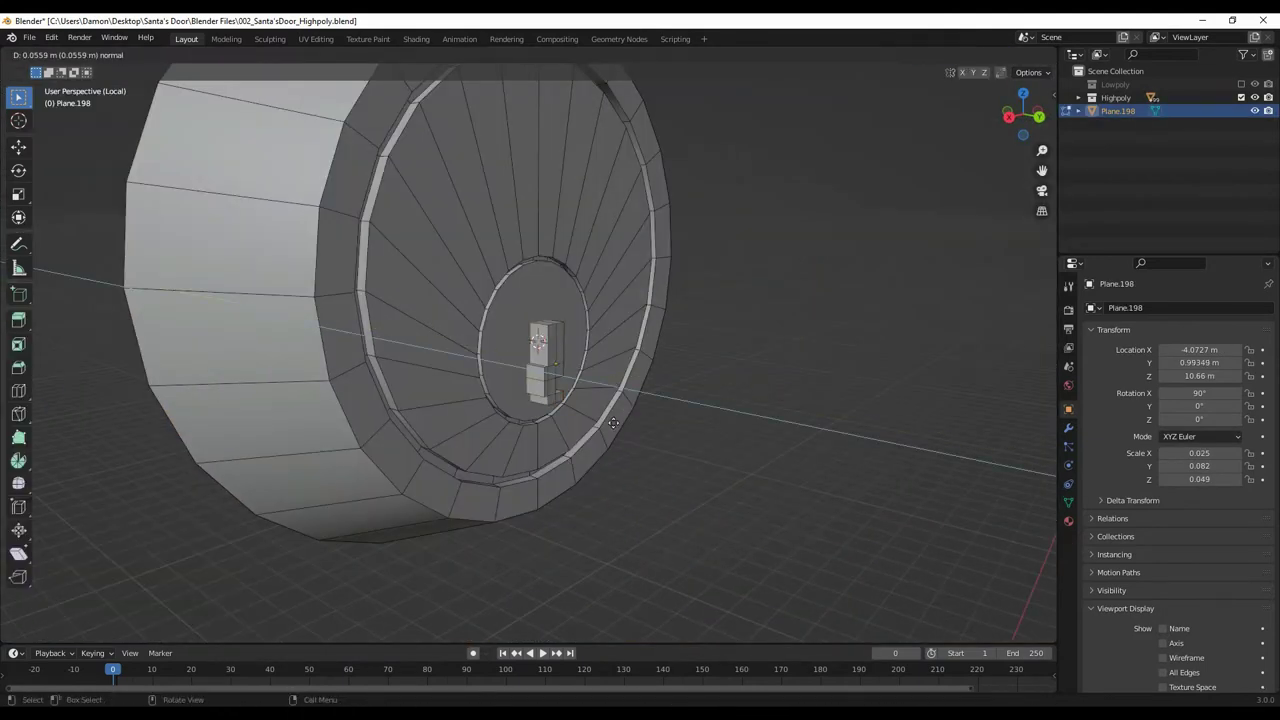
pyautogui.press('/')
pyautogui.moveTo(579, 393)
pyautogui.mouseDown(button='middle')
pyautogui.moveTo(547, 404)
pyautogui.moveTo(661, 409)
pyautogui.mouseUp(button='middle')
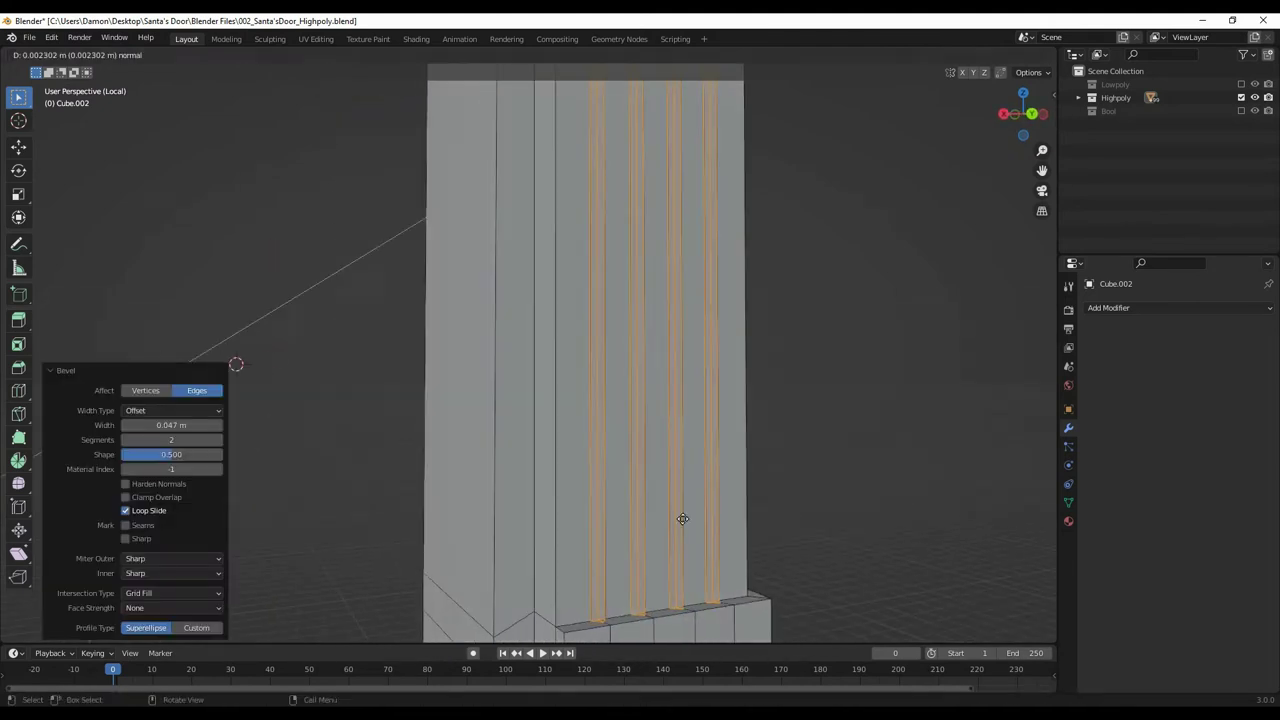
# Isolate the SC monogram and add a Bevel modifier to it
pyautogui.moveTo(595, 490); pyautogui.dragTo(723, 440, button='middle')
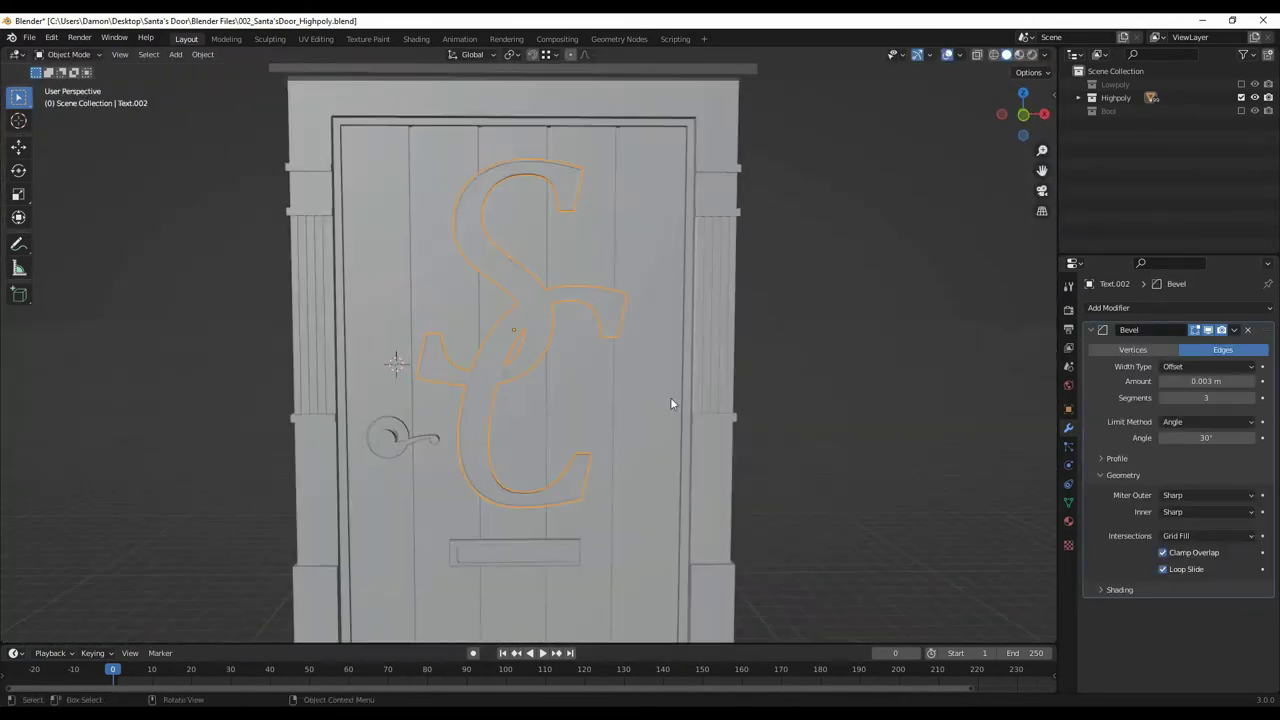
pyautogui.press('KP_Divide')
pyautogui.click(1118, 307)
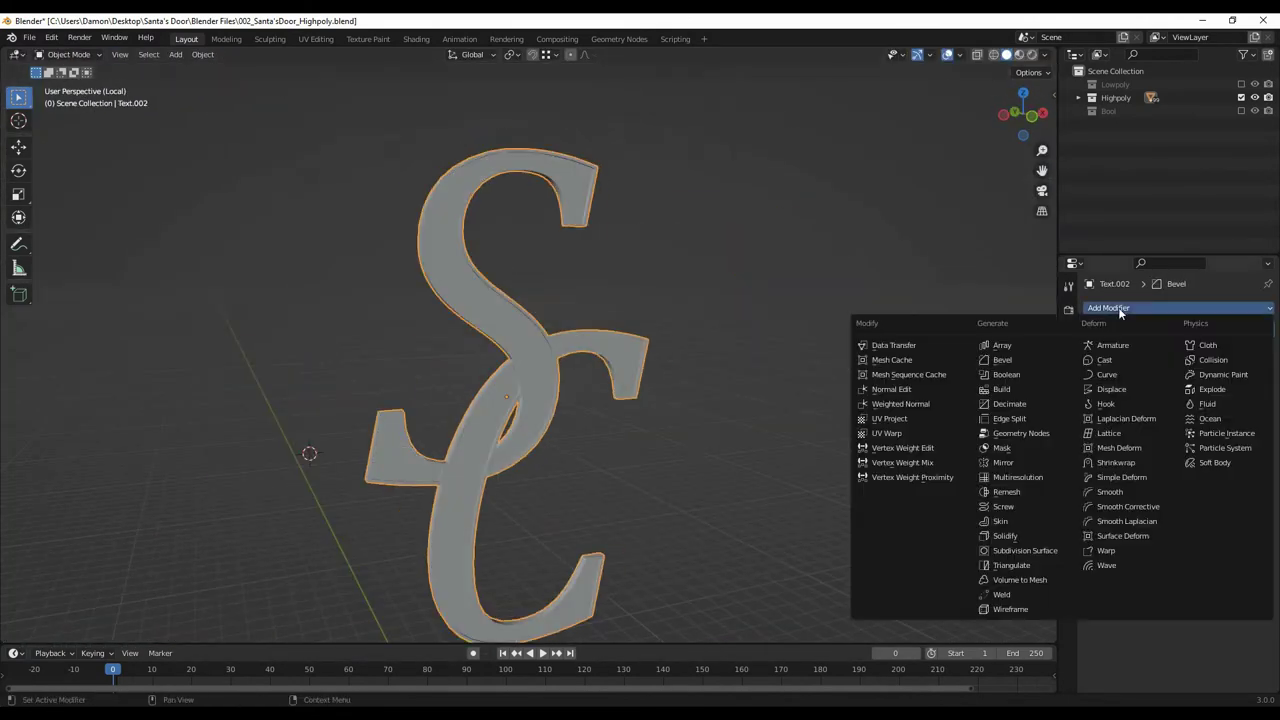
pyautogui.click(1020, 565)
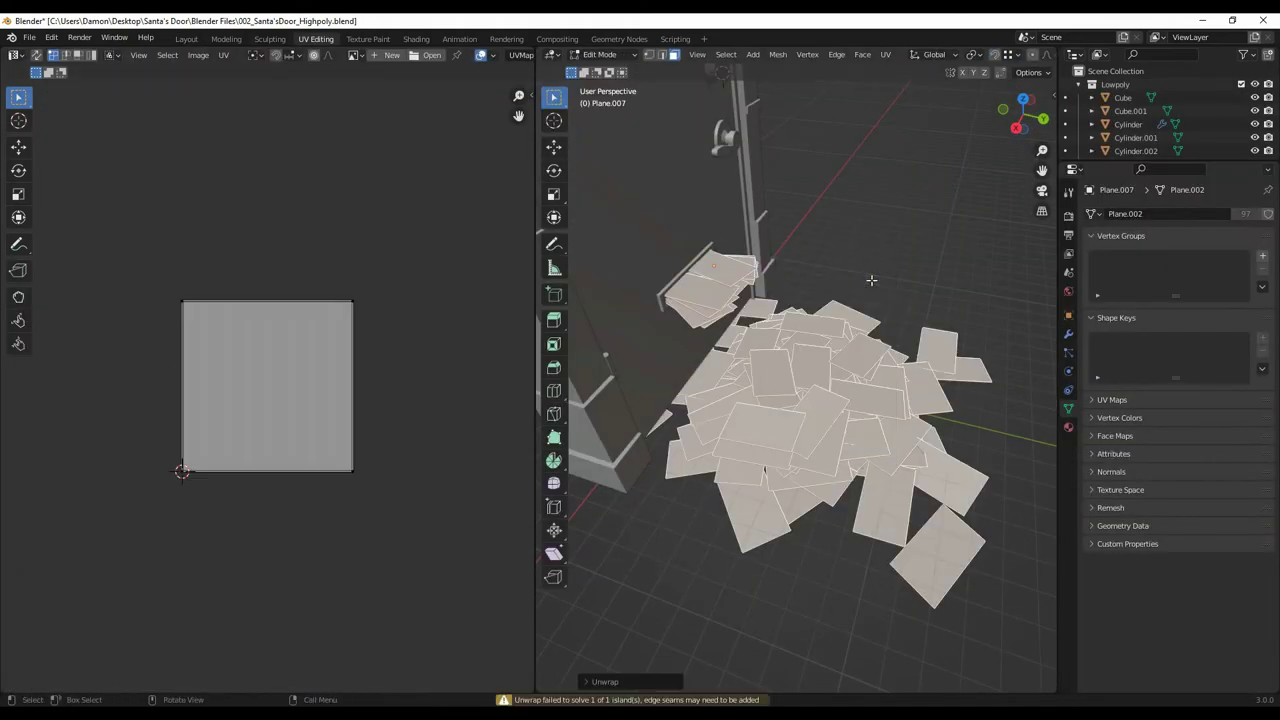
# Isolate the paper sheet and delete the selected board faces
pyautogui.press('KP_Divide')
pyautogui.moveTo(734, 276); pyautogui.dragTo(808, 438, button='middle')
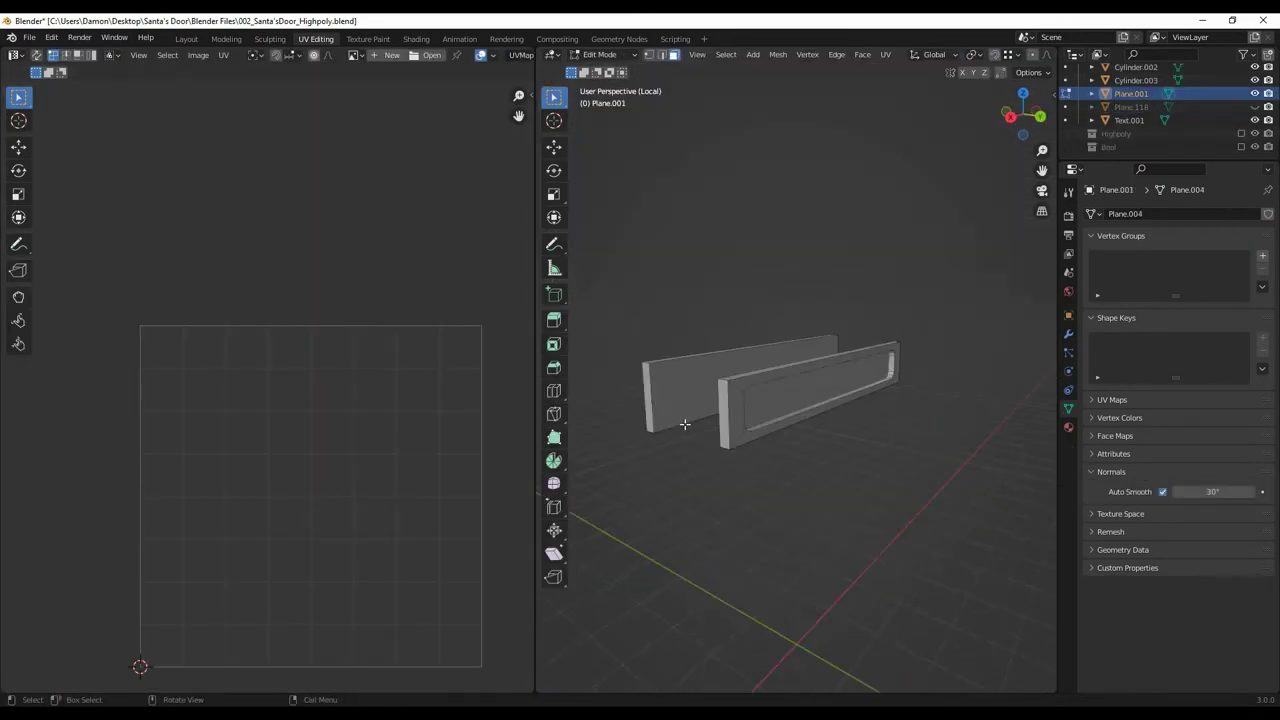
pyautogui.press('x')
pyautogui.click(826, 390)
pyautogui.moveTo(780, 500); pyautogui.dragTo(754, 267, button='middle')
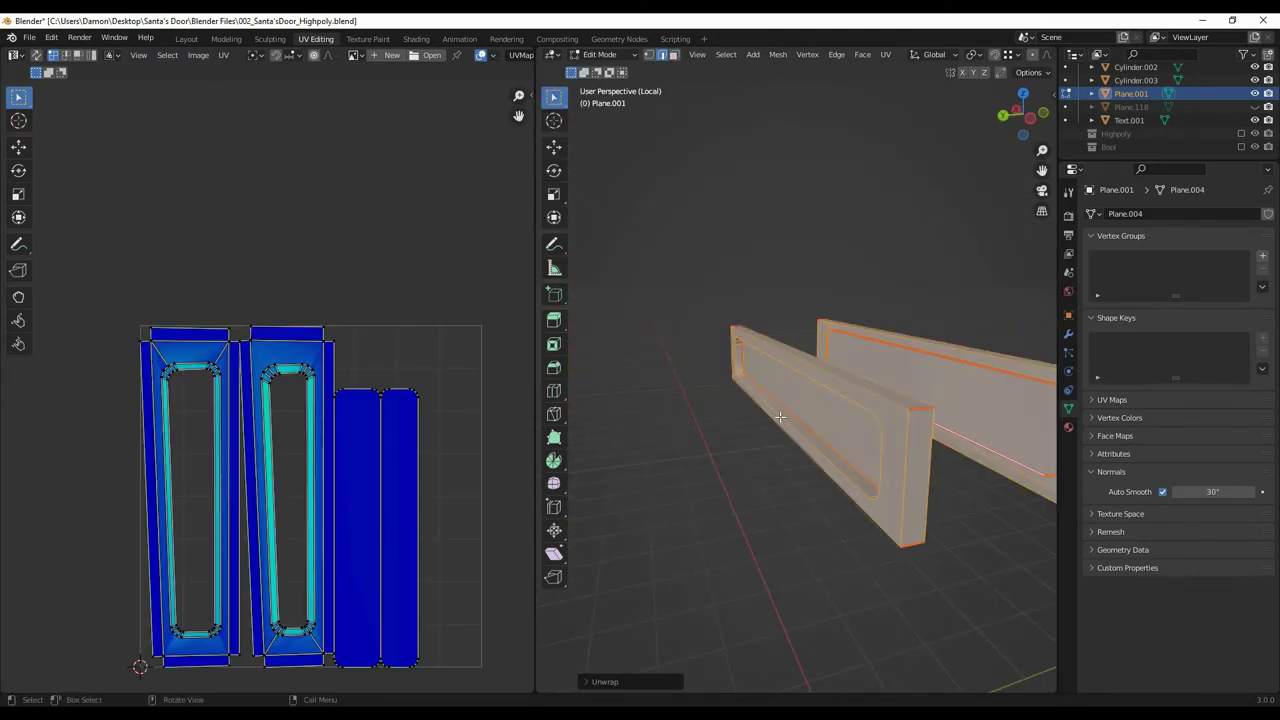
pyautogui.hotkey('alt', 'a')
pyautogui.moveTo(780, 417); pyautogui.dragTo(818, 425, button='middle')
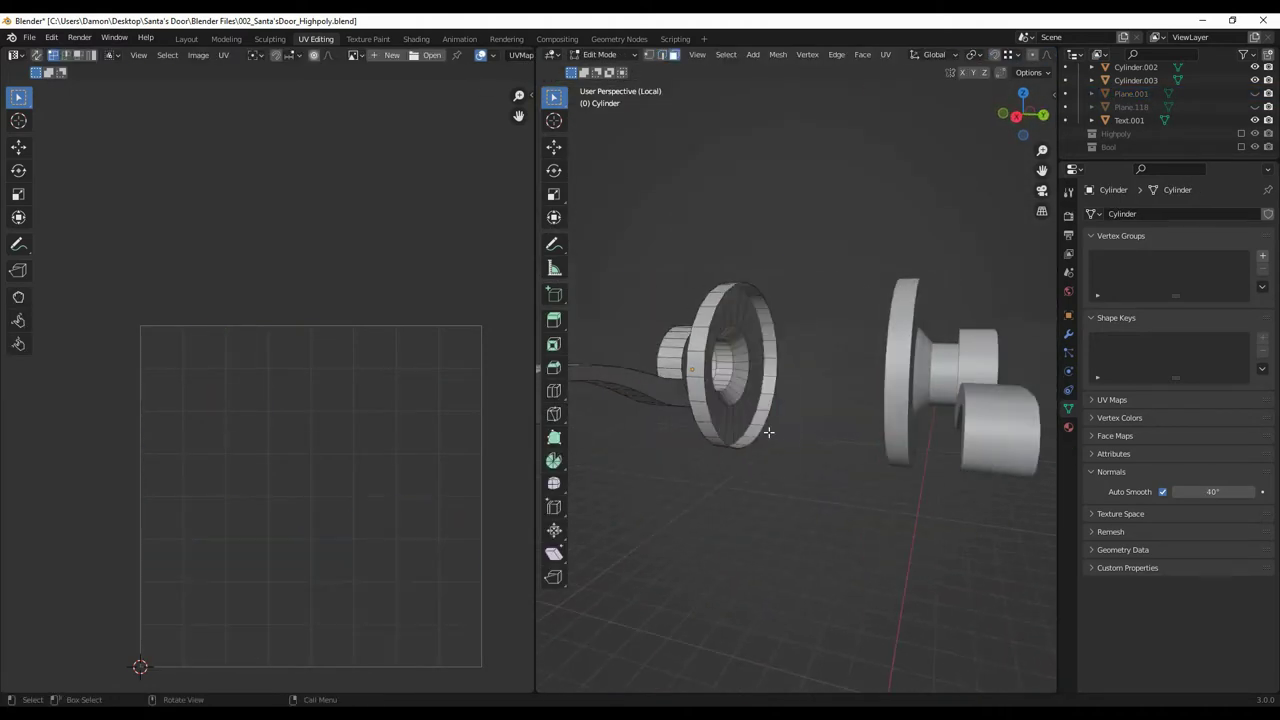
# Select the whole handle mesh and unwrap it into UV islands
pyautogui.moveTo(947, 469); pyautogui.dragTo(835, 322, button='middle')
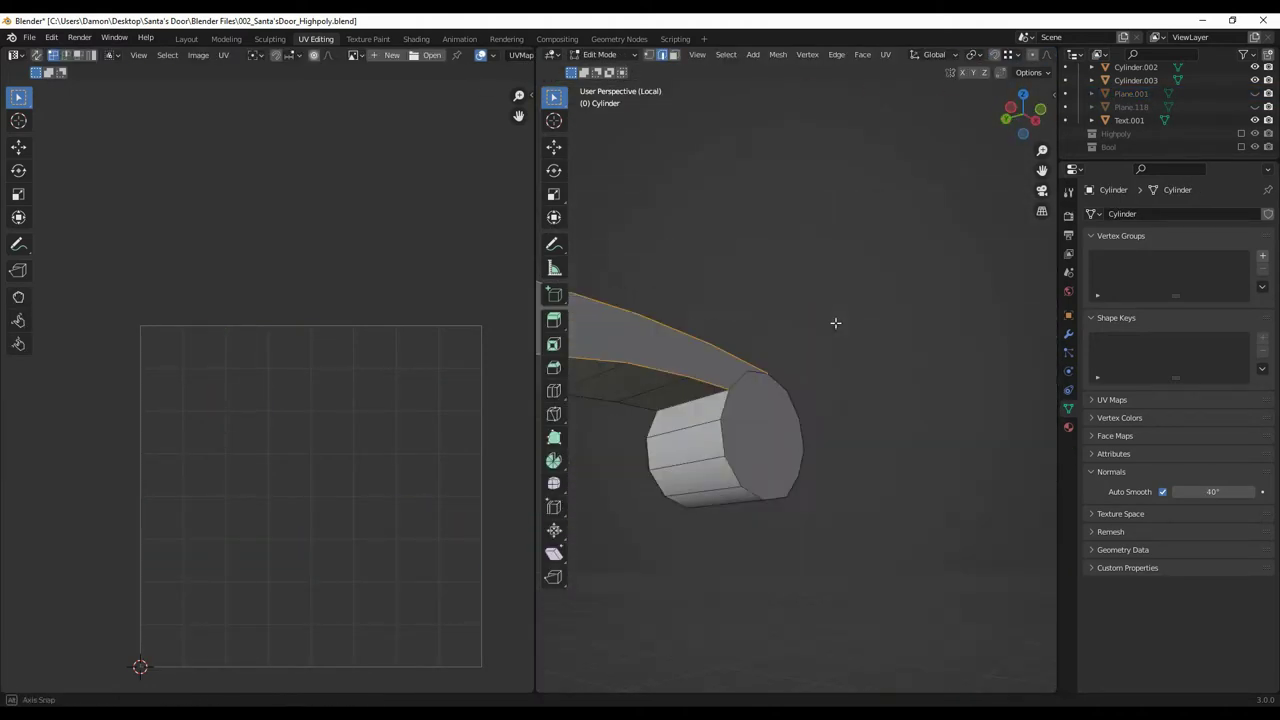
pyautogui.press('a')
pyautogui.press('u')
pyautogui.click(771, 526)
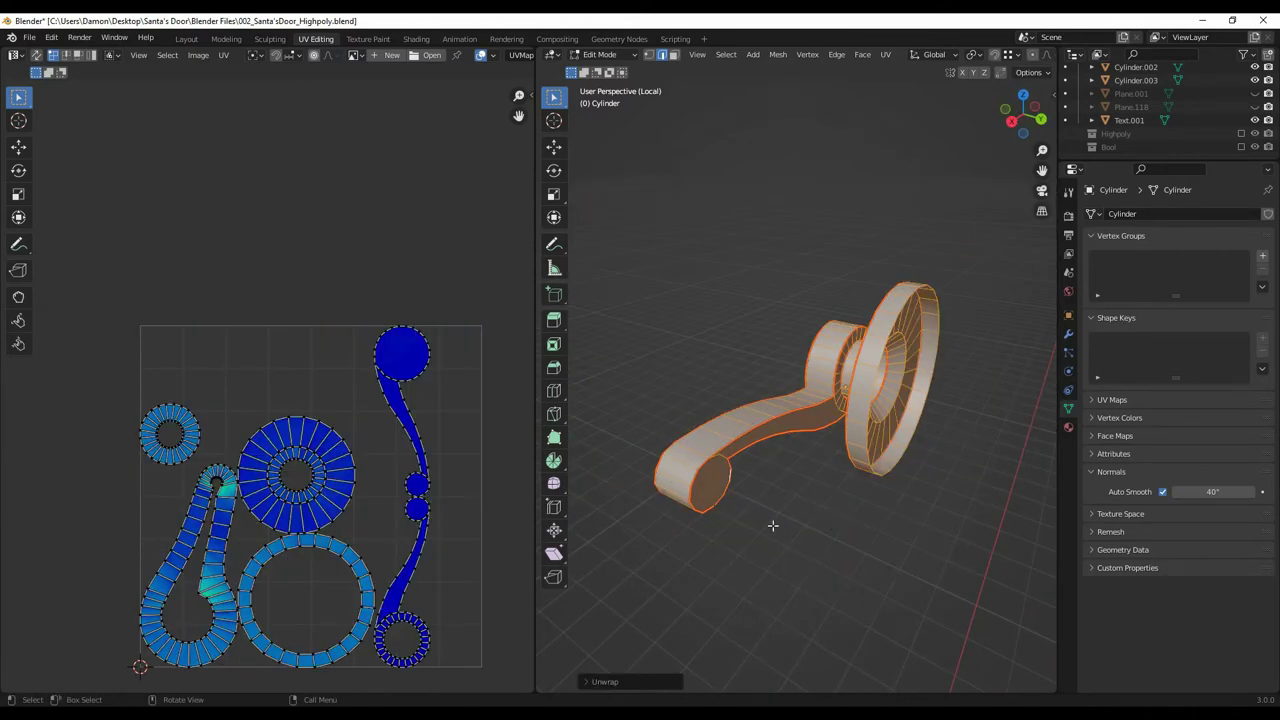
pyautogui.moveTo(771, 526); pyautogui.dragTo(695, 460, button='middle')
pyautogui.hotkey('alt', 'a')
pyautogui.moveTo(613, 548)
pyautogui.mouseDown(button='middle')
pyautogui.moveTo(866, 498)
pyautogui.moveTo(689, 291)
pyautogui.moveTo(634, 577)
pyautogui.moveTo(690, 317)
pyautogui.mouseUp(button='middle')
pyautogui.hotkey('alt', 'a')
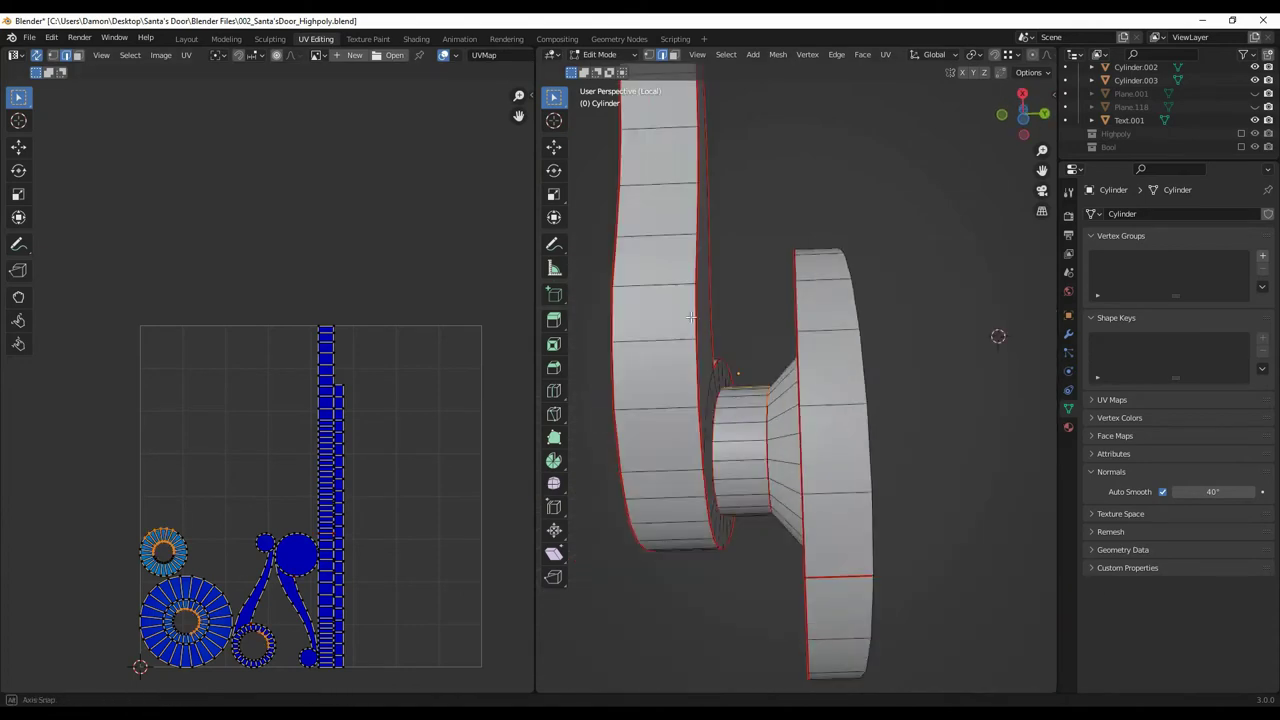
pyautogui.press('Tab')
pyautogui.press('KP_Divide')
# Isolate the Text.001 monogram and enter its Edit Mode
pyautogui.click(719, 415)
pyautogui.press('KP_Divide')
pyautogui.press('Tab')
pyautogui.moveTo(719, 415)
pyautogui.mouseDown(button='middle')
pyautogui.moveTo(740, 432)
pyautogui.moveTo(846, 386)
pyautogui.mouseUp(button='middle')
pyautogui.scroll(-3, 846, 386)
pyautogui.scroll(3, 816, 412)
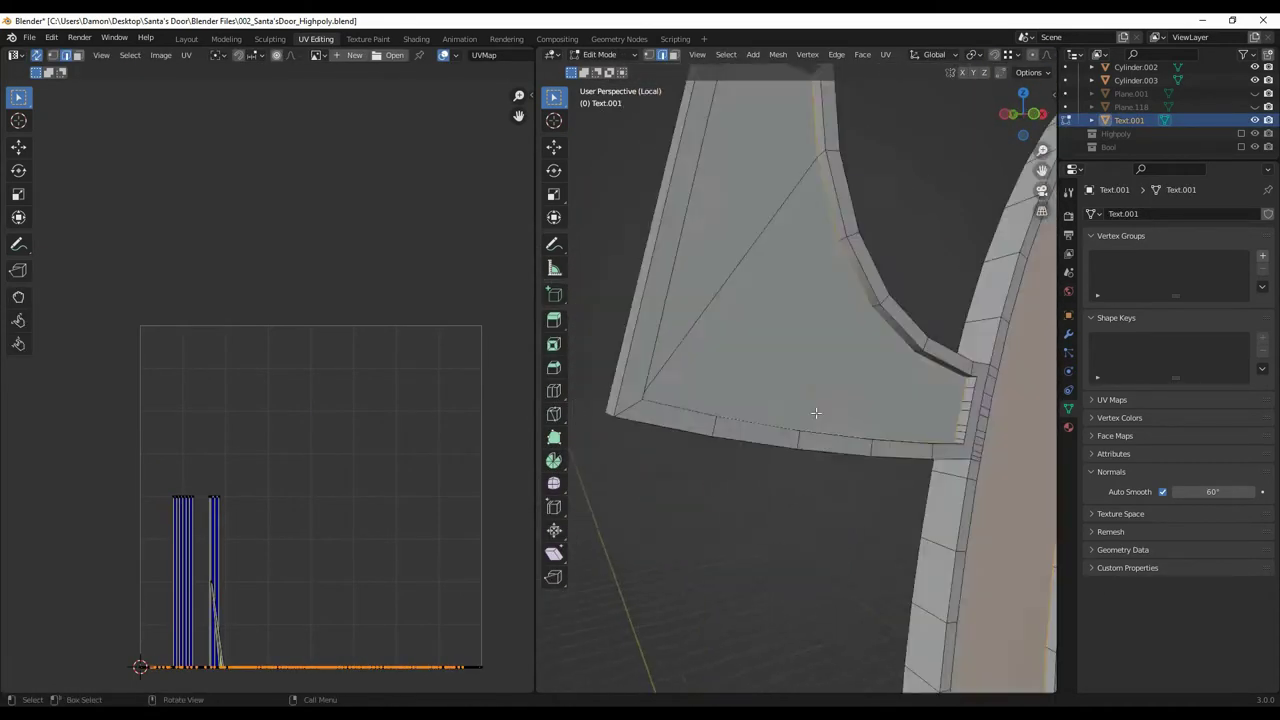
pyautogui.scroll(-5, 816, 412)
pyautogui.moveTo(934, 446); pyautogui.dragTo(897, 489, button='middle')
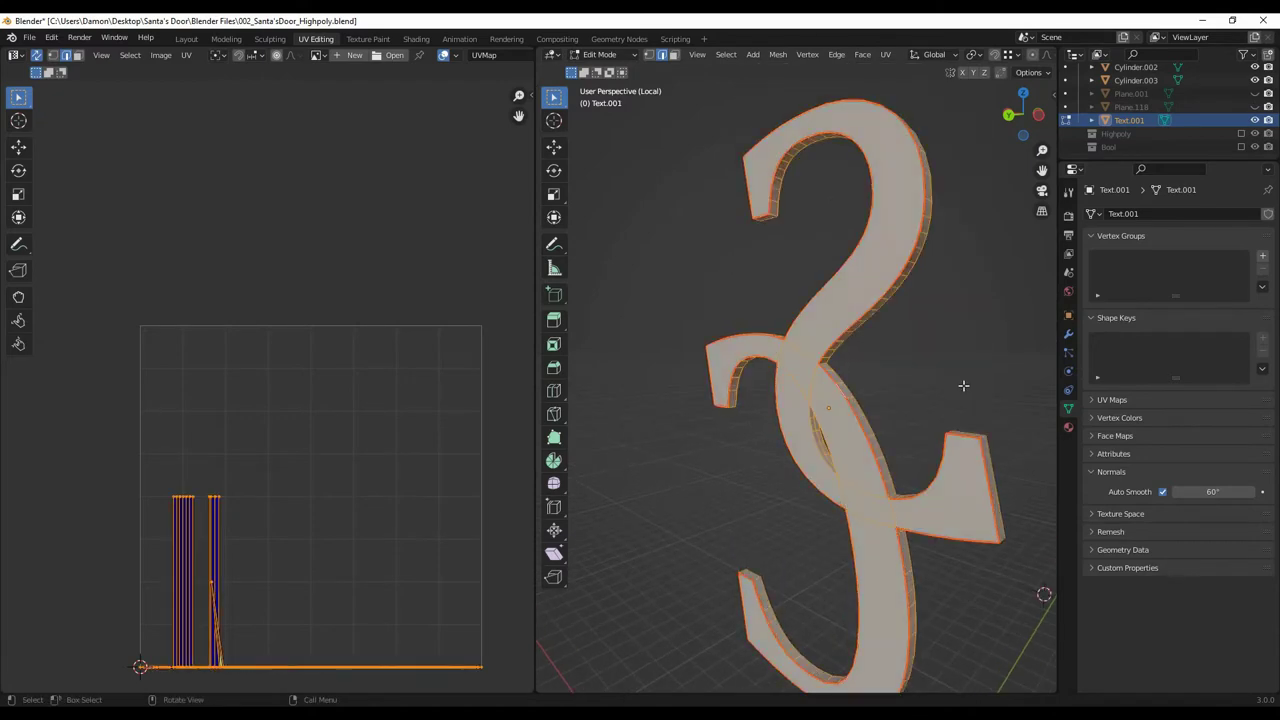
# Select part of the monogram's overlapping letter mesh, then leave Edit Mode and local view
pyautogui.click(448, 543)
pyautogui.moveTo(640, 520); pyautogui.dragTo(681, 533, button='middle')
pyautogui.scroll(4, 681, 533)
pyautogui.scroll(2, 681, 533)
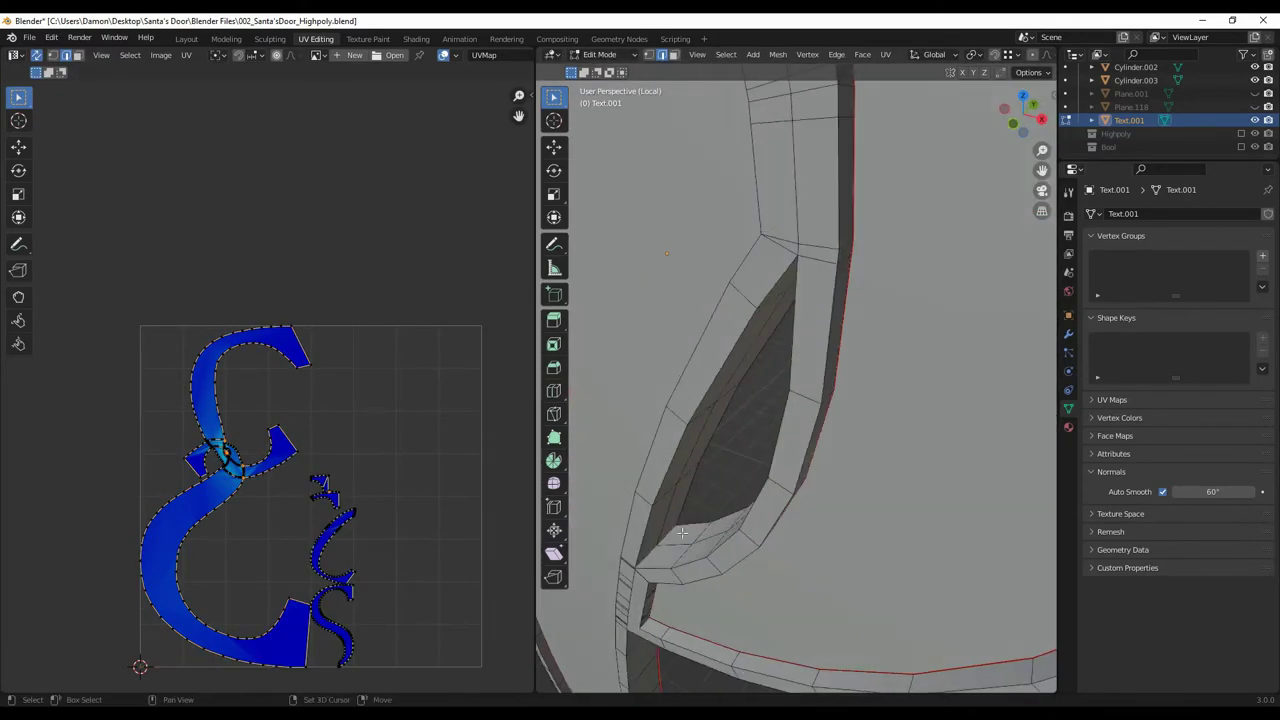
pyautogui.click(706, 540)
pyautogui.scroll(-4, 706, 540)
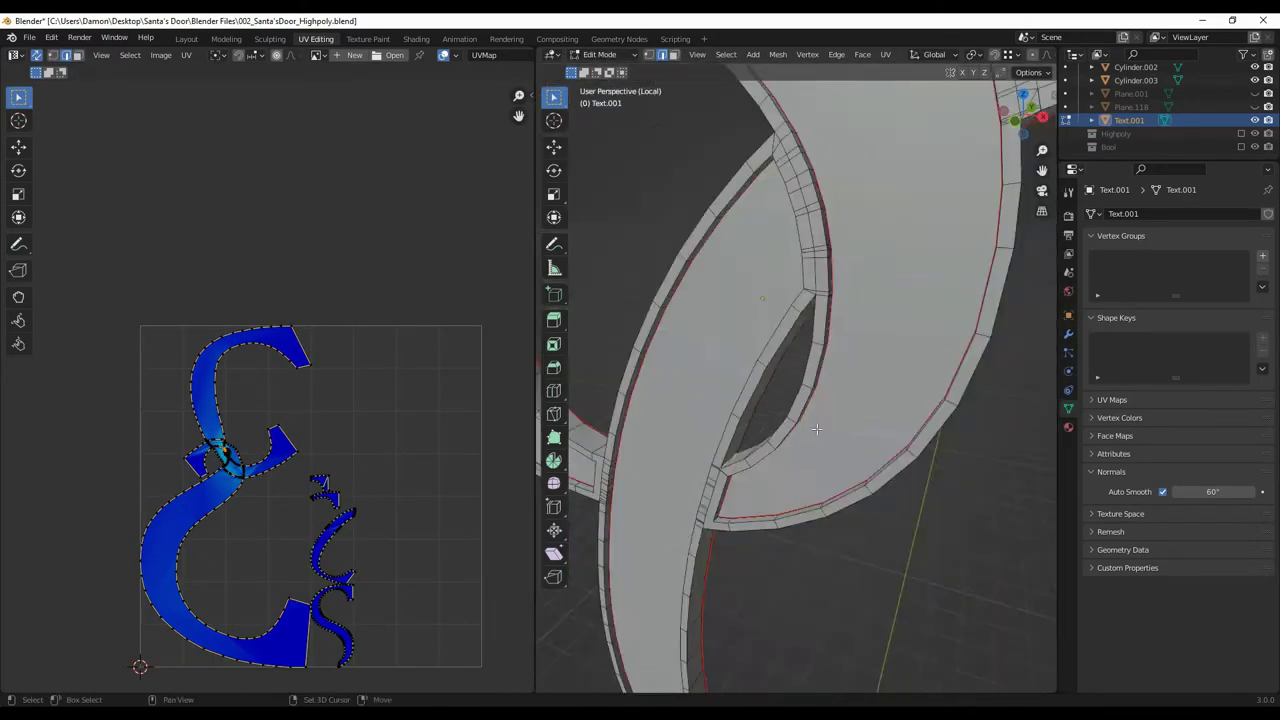
pyautogui.moveTo(706, 540); pyautogui.dragTo(895, 547, button='middle')
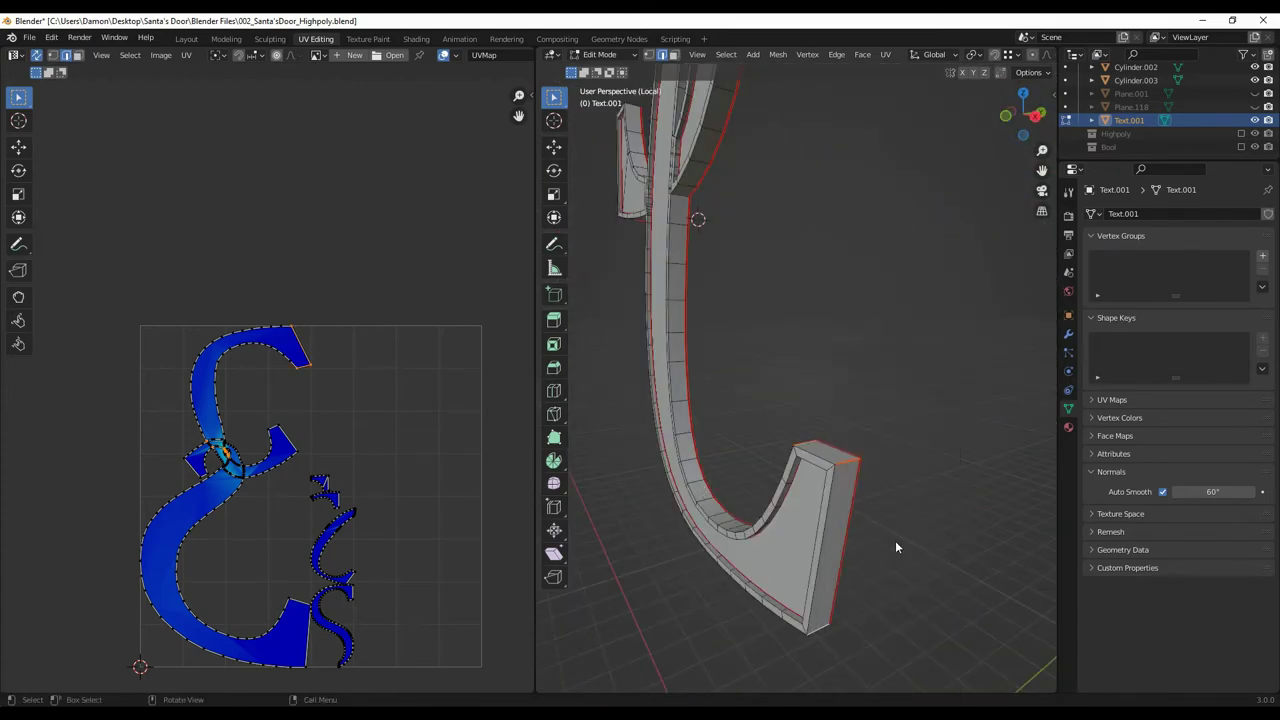
pyautogui.scroll(-5, 895, 547)
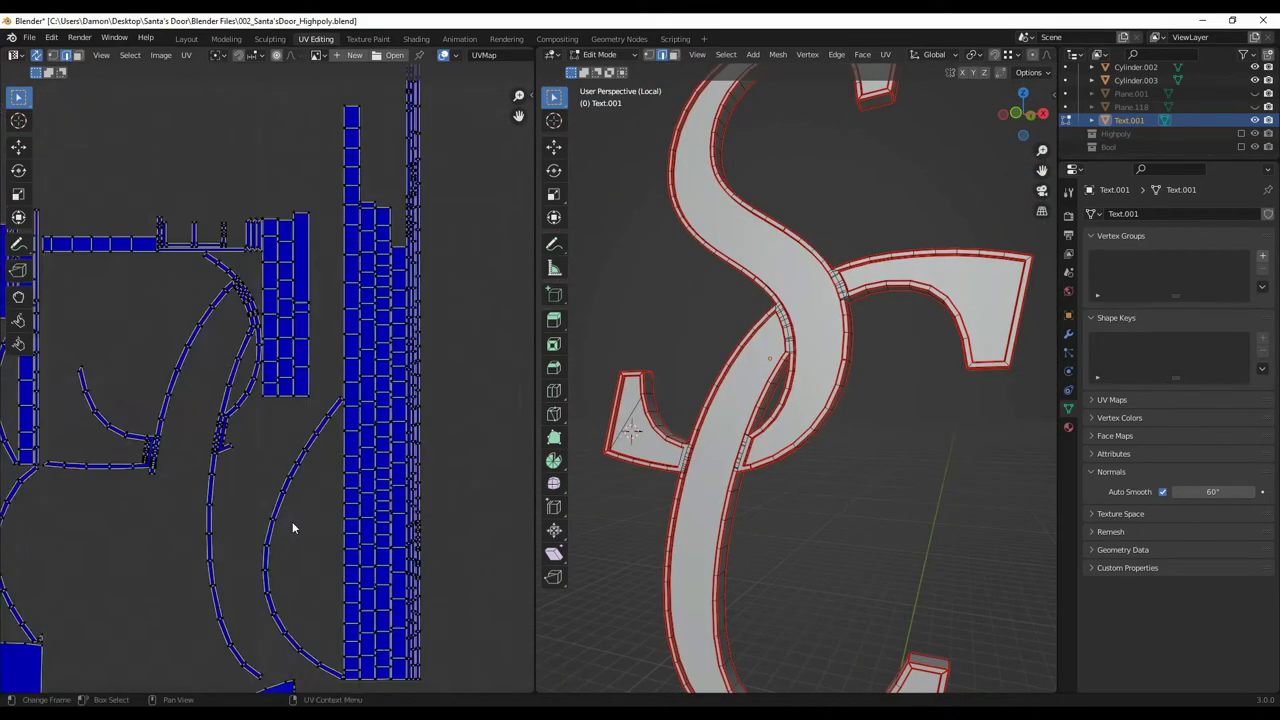
pyautogui.scroll(-4, 292, 521)
pyautogui.press('Tab')
pyautogui.press('KP_Divide')
# Isolate the door panel and enter Edit Mode with nothing selected
pyautogui.click(825, 414)
pyautogui.press('KP_Divide')
pyautogui.press('Tab')
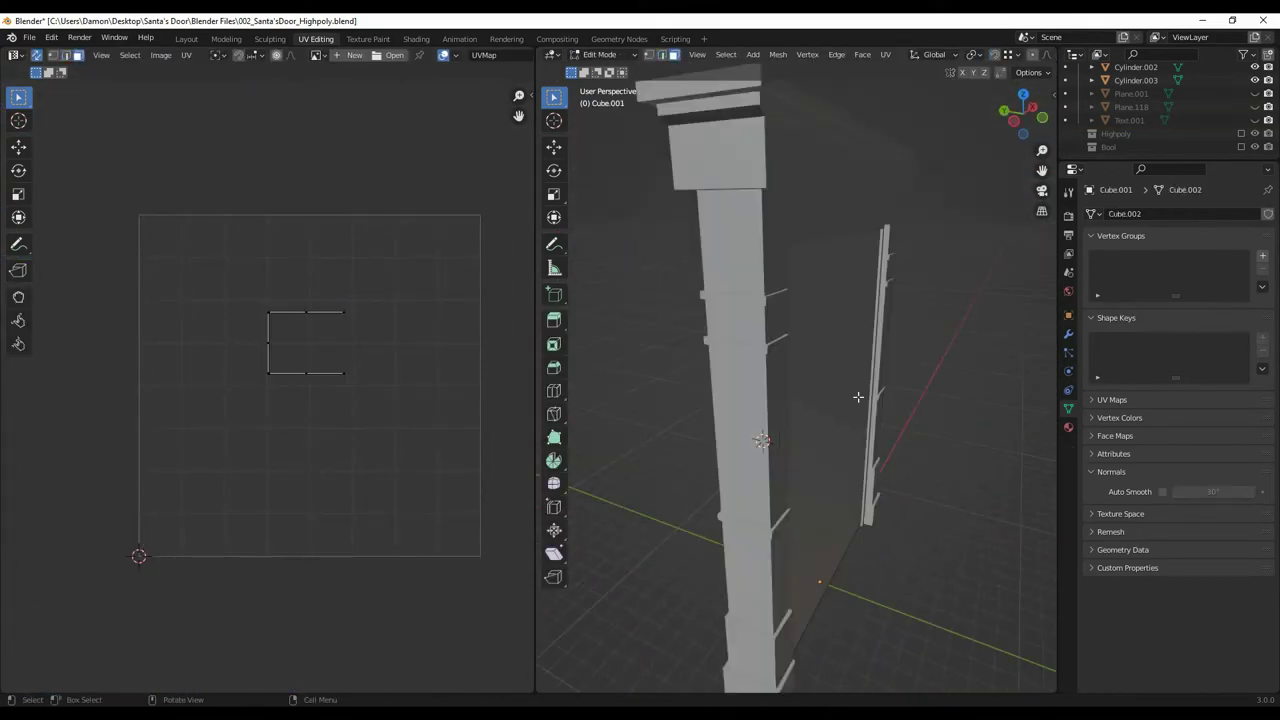
pyautogui.press('KP_Divide')
pyautogui.moveTo(857, 397); pyautogui.dragTo(805, 485, button='middle')
pyautogui.press('Tab')
pyautogui.moveTo(758, 397); pyautogui.dragTo(914, 431, button='middle')
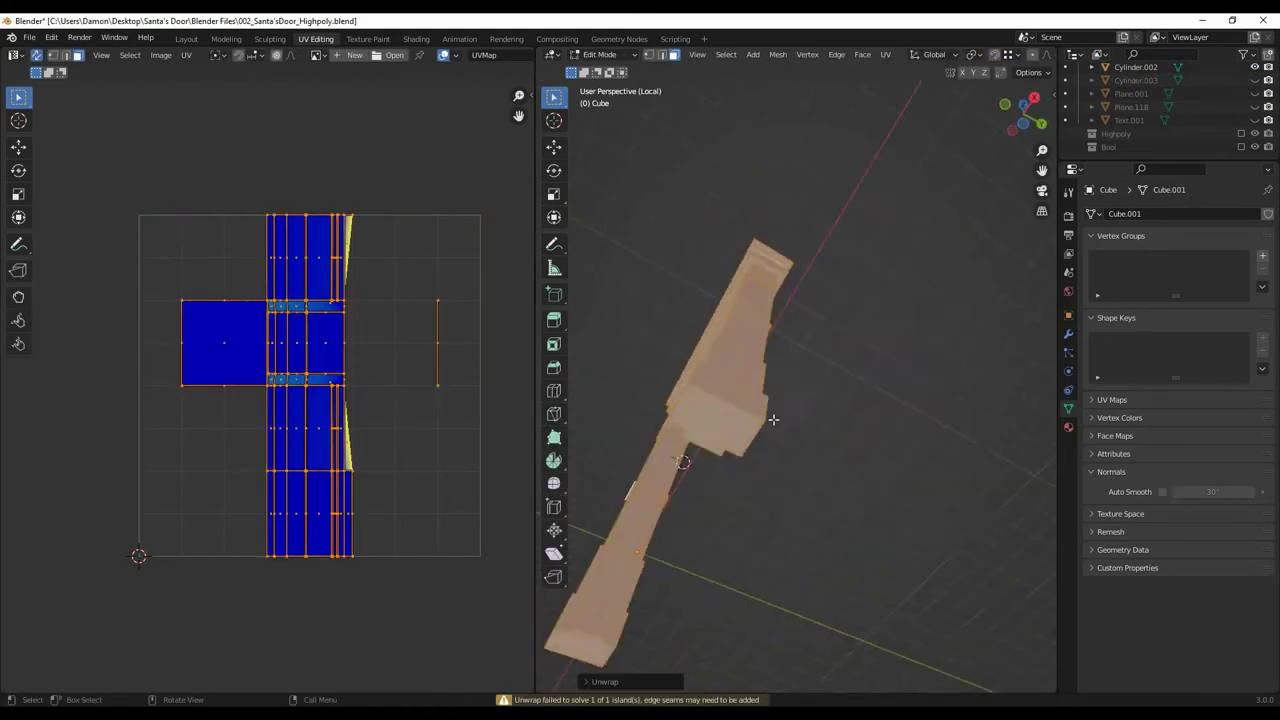
pyautogui.hotkey('alt', 'a')
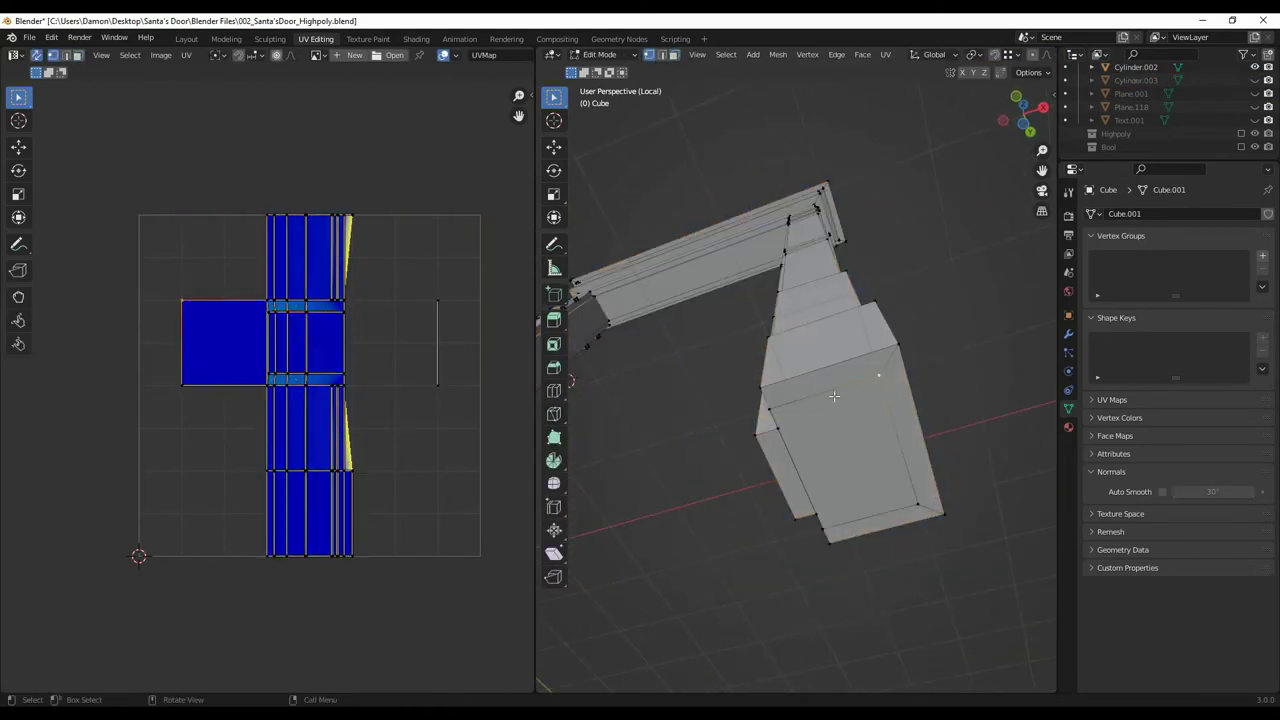
# Mark the selected door-frame column edges as seams
pyautogui.moveTo(773, 419)
pyautogui.mouseDown(button='middle')
pyautogui.moveTo(975, 535)
pyautogui.moveTo(857, 423)
pyautogui.moveTo(827, 426)
pyautogui.mouseUp(button='middle')
pyautogui.rightClick(857, 423)
pyautogui.click(857, 423)
pyautogui.moveTo(703, 393); pyautogui.dragTo(805, 567, button='middle')
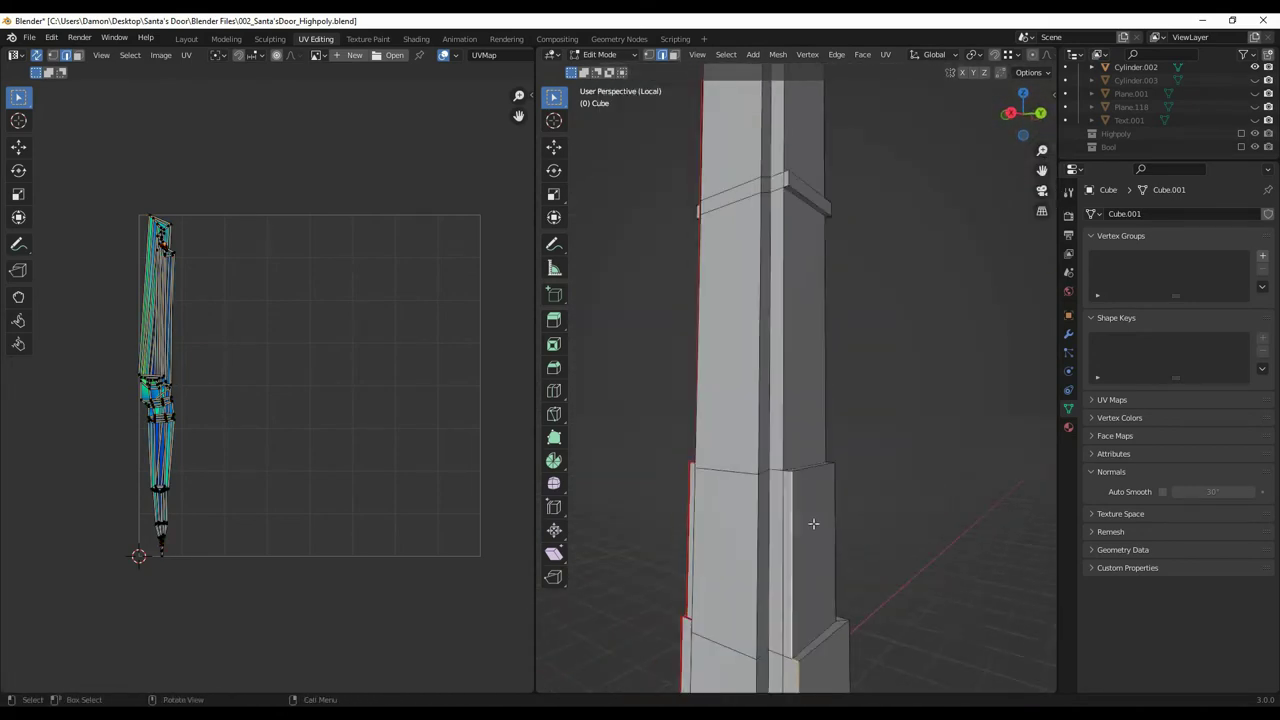
pyautogui.moveTo(813, 523)
pyautogui.mouseDown(button='middle')
pyautogui.moveTo(860, 470)
pyautogui.moveTo(822, 508)
pyautogui.moveTo(920, 449)
pyautogui.moveTo(971, 320)
pyautogui.mouseUp(button='middle')
# Unwrap the door frame along its seams and mark the beam edges as seams
pyautogui.press('a')
pyautogui.press('u')
pyautogui.click(860, 470)
pyautogui.hotkey('alt', 'a')
pyautogui.rightClick(971, 320)
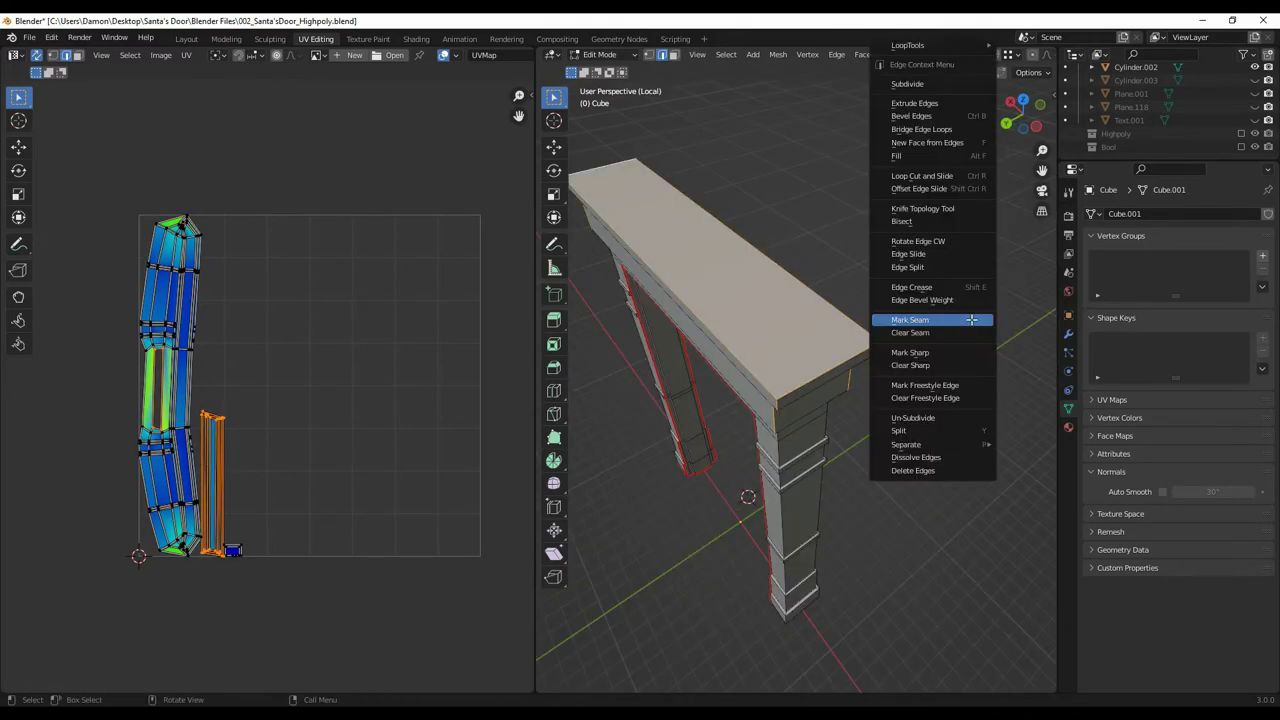
pyautogui.click(971, 320)
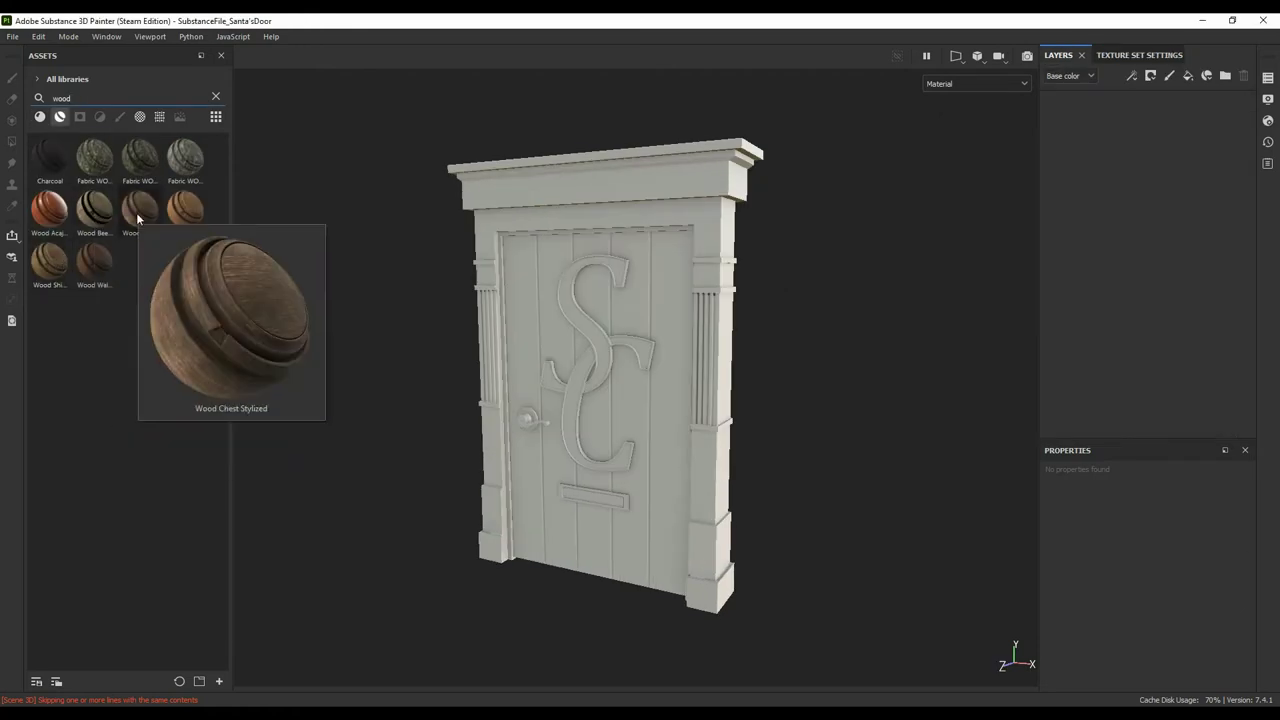
# Apply Wood Beech Veined with a black mask for the frame, then add Wood Ship Hull Nordic above it
pyautogui.moveTo(95, 207); pyautogui.dragTo(796, 327)
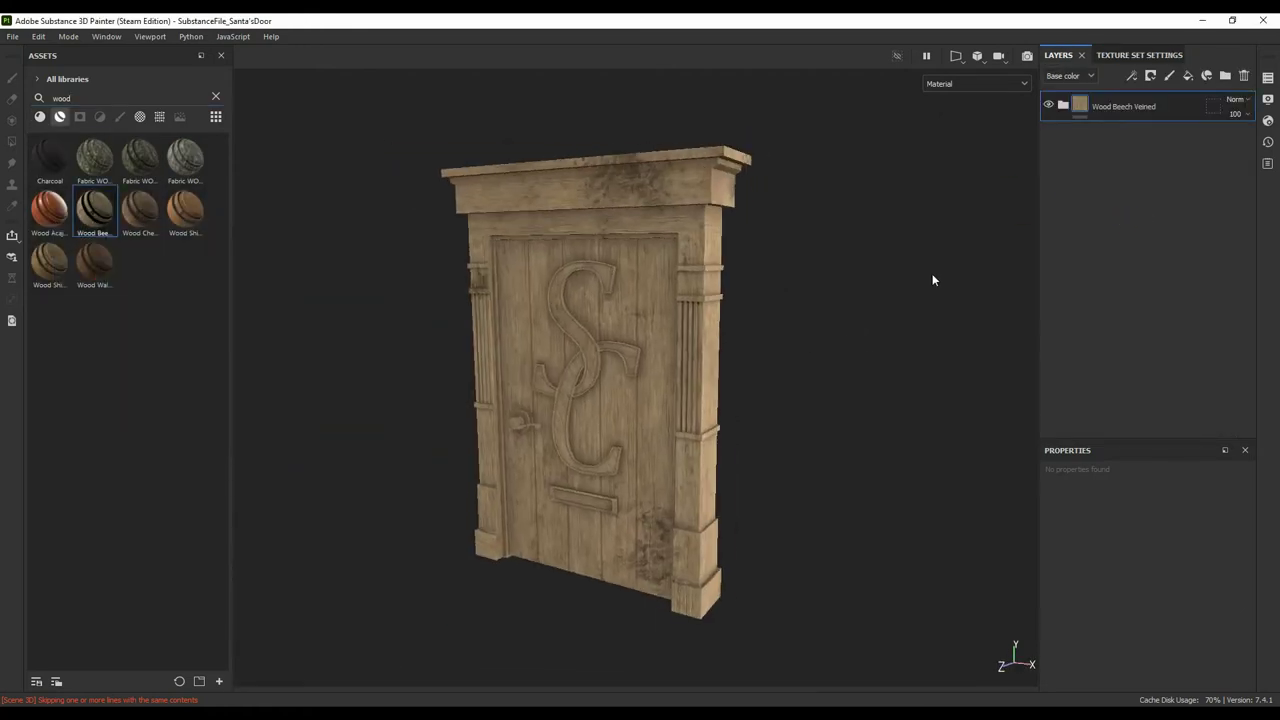
pyautogui.rightClick(1082, 104)
pyautogui.click(1057, 195)
pyautogui.rightClick(1141, 111)
pyautogui.click(1153, 132)
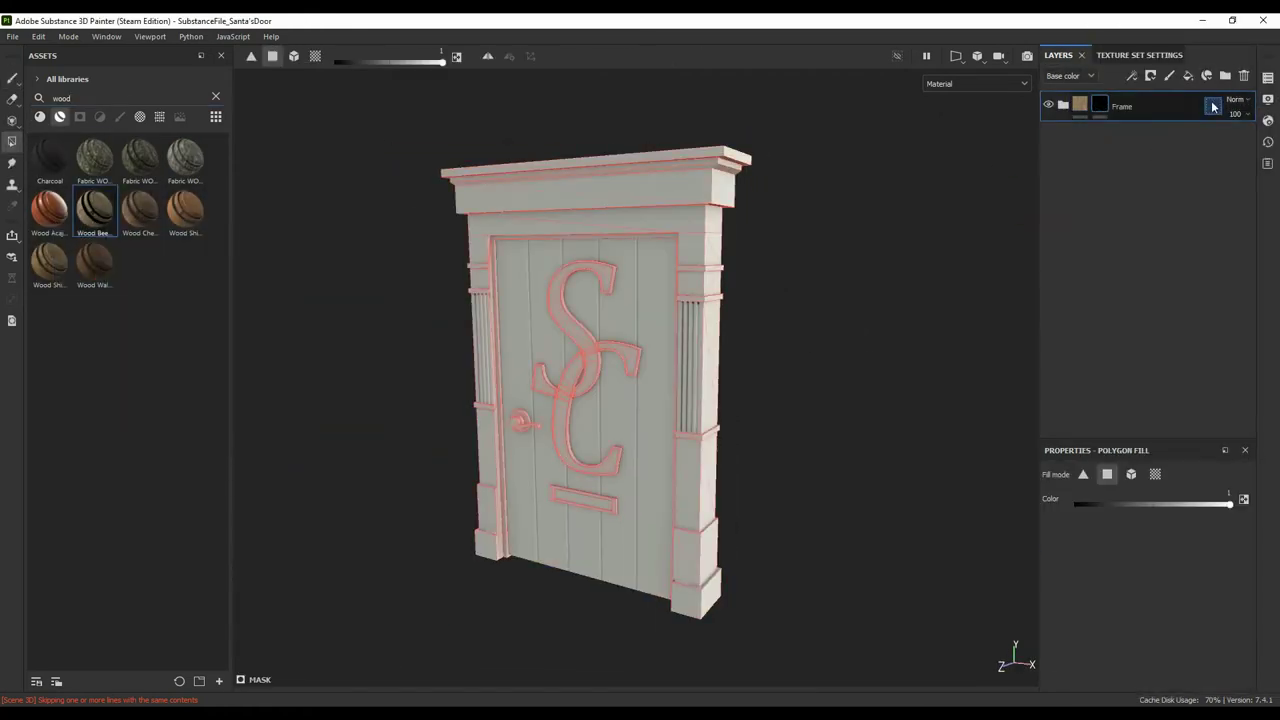
pyautogui.press('1')
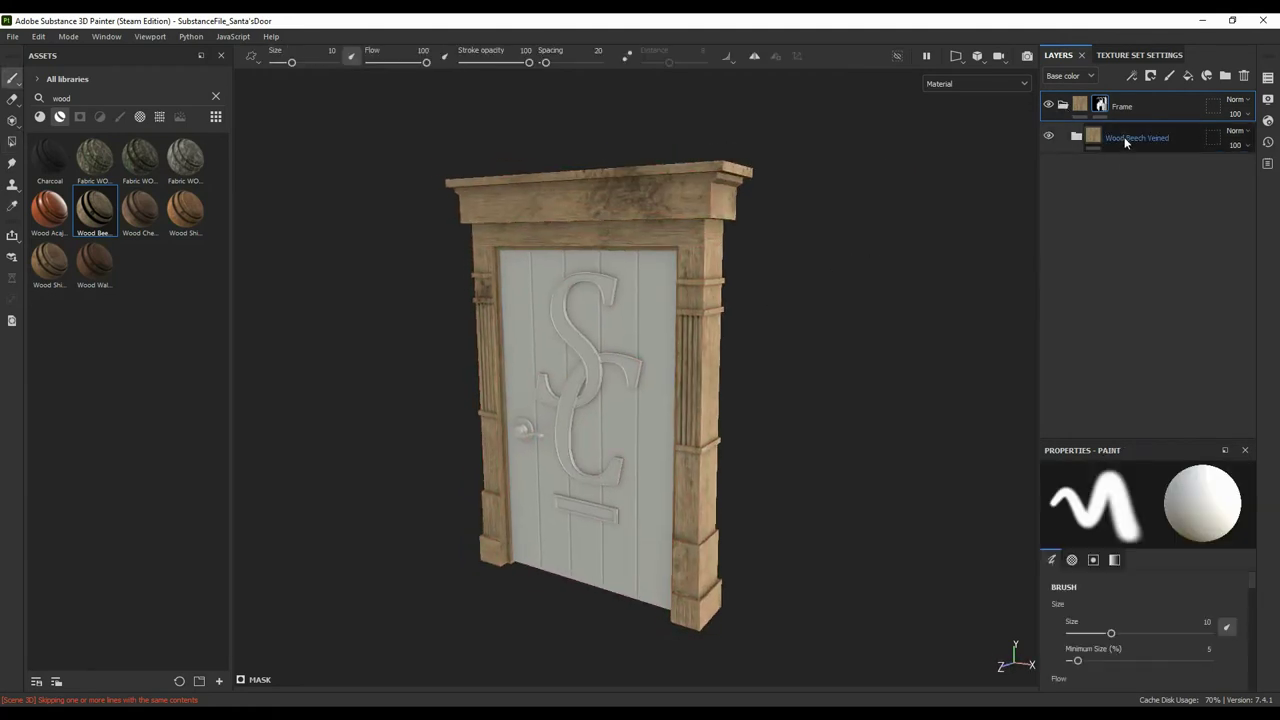
pyautogui.click(1124, 141)
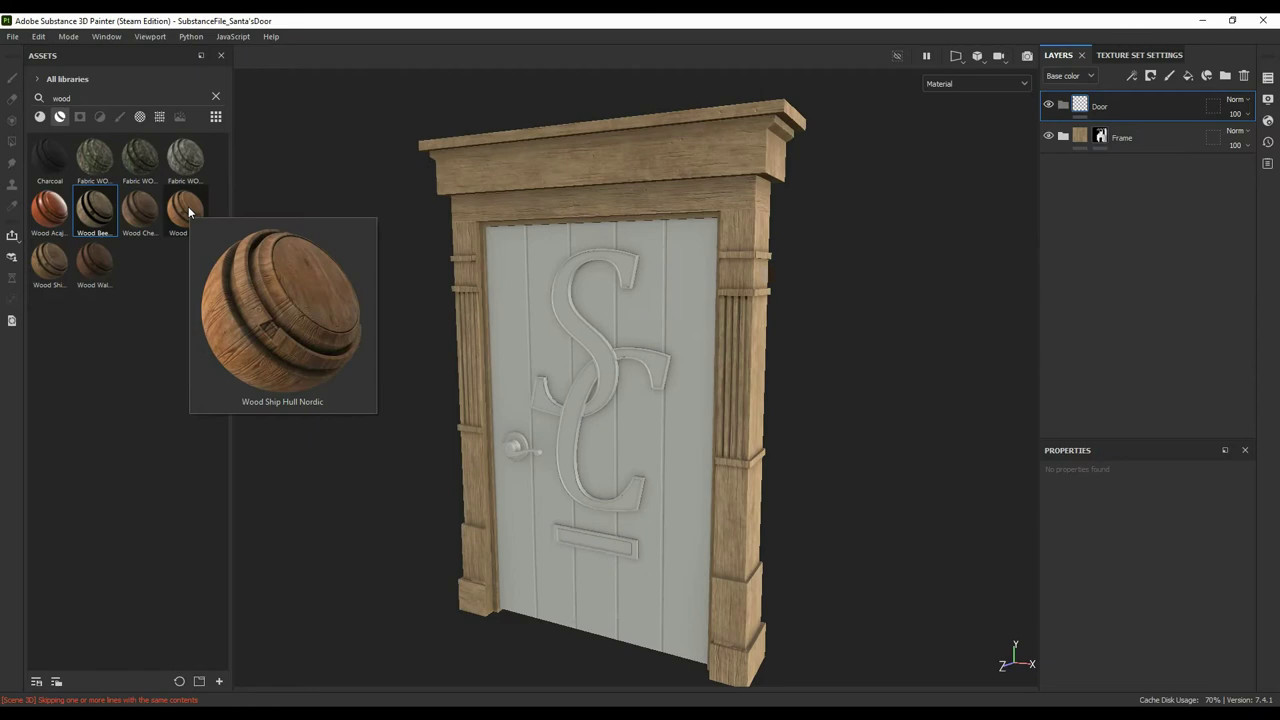
pyautogui.moveTo(185, 208); pyautogui.dragTo(1080, 140)
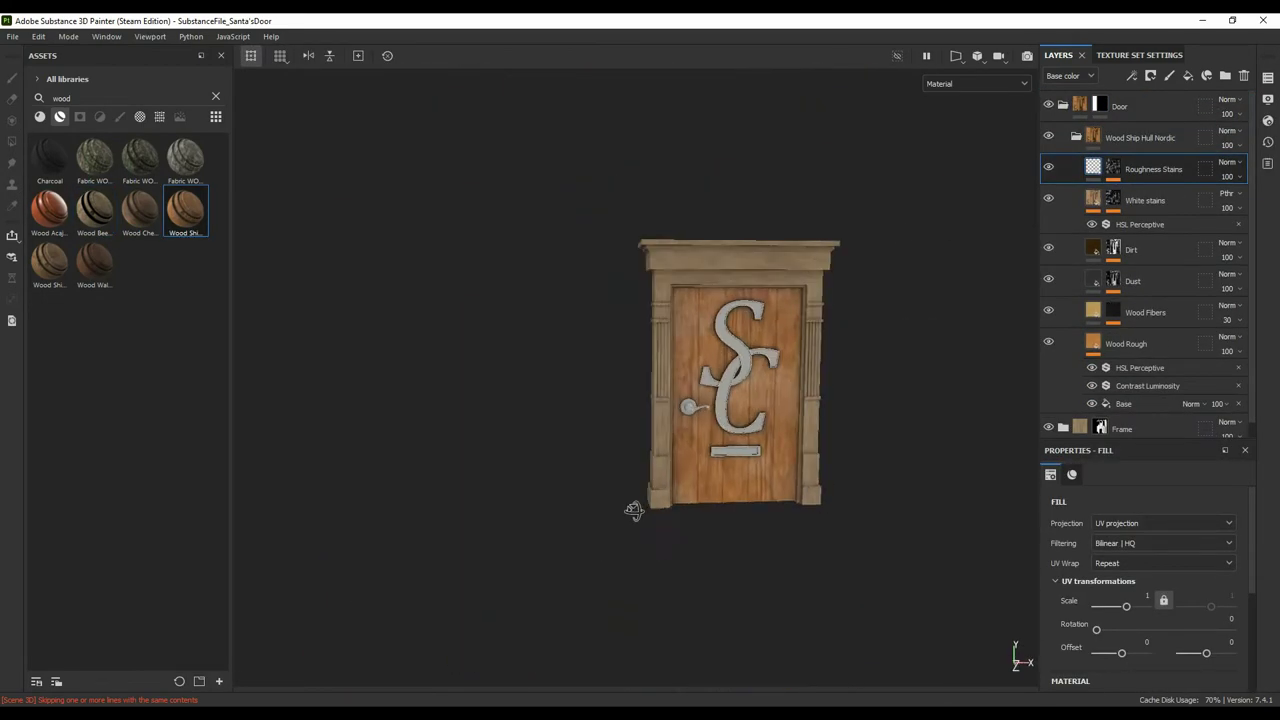
# Toggle the wood detail and Surface Details layers to compare, and inspect the gaussian_sp fill settings
pyautogui.click(1048, 312)
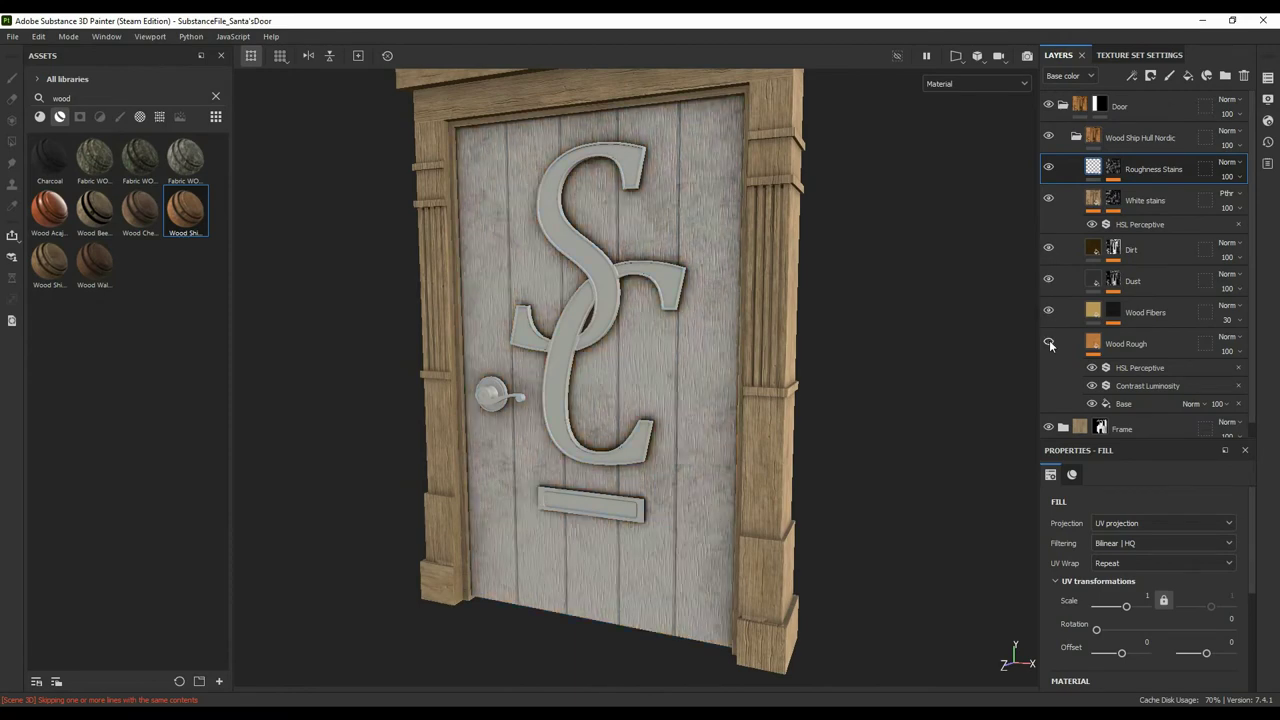
pyautogui.click(1048, 312)
pyautogui.scroll(-1, 1075, 124)
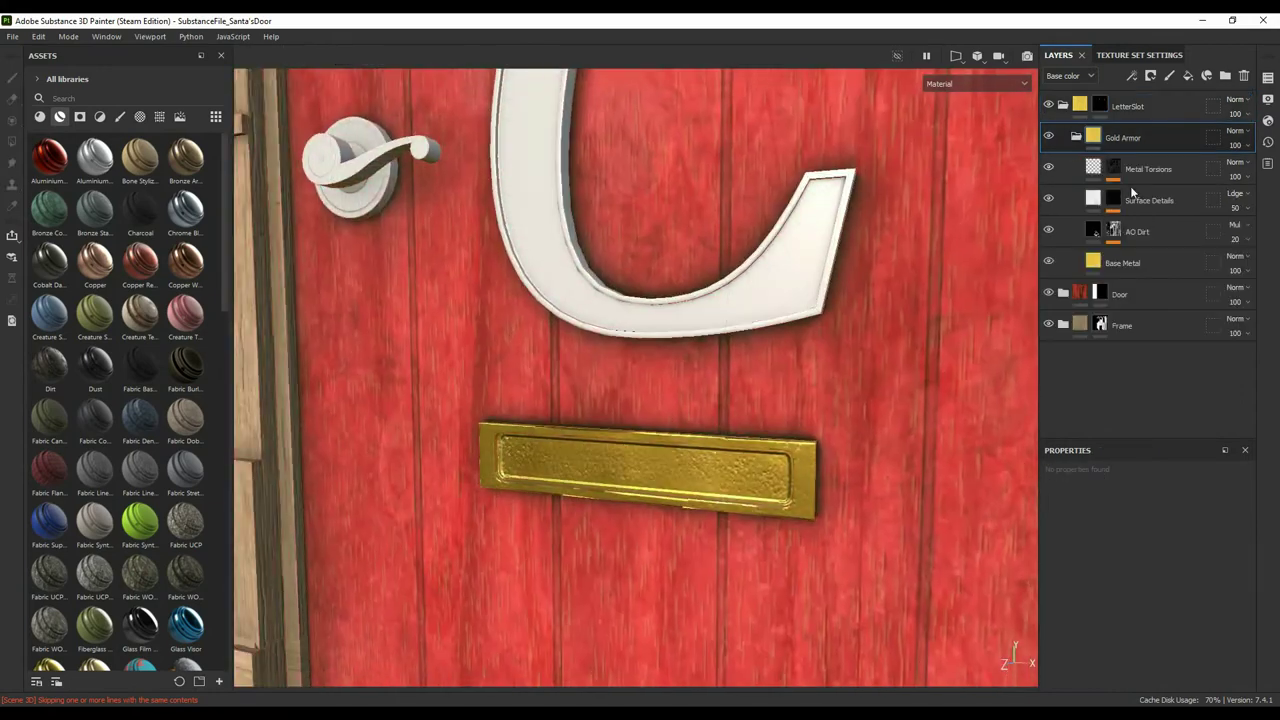
pyautogui.click(1049, 199)
pyautogui.click(1154, 231)
pyautogui.click(1118, 245)
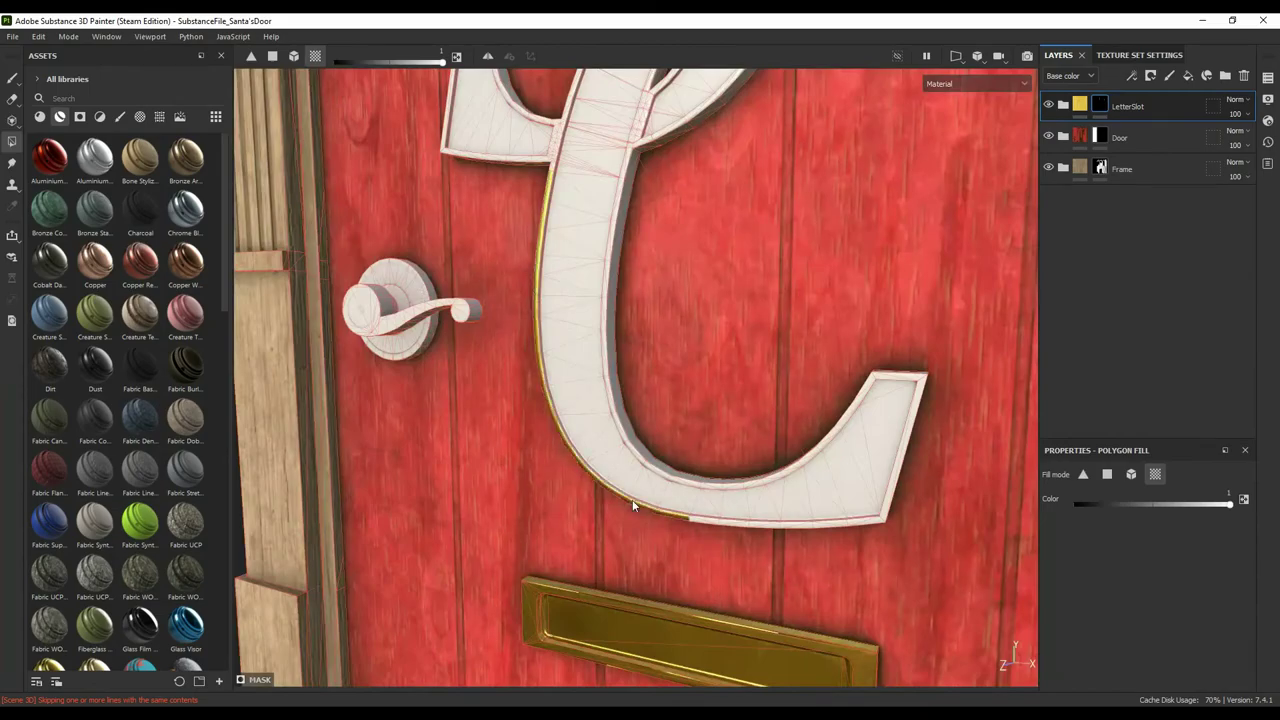
pyautogui.moveTo(632, 506)
pyautogui.keyDown('alt'); pyautogui.mouseDown()
pyautogui.moveTo(572, 316)
pyautogui.moveTo(486, 371)
pyautogui.moveTo(1014, 457)
pyautogui.moveTo(549, 391)
pyautogui.moveTo(619, 342)
pyautogui.moveTo(903, 229)
pyautogui.moveTo(806, 581)
pyautogui.mouseUp(); pyautogui.keyUp('alt')
# Switch Polygon Fill to mesh mode and fill the knob into the Knob folder's black mask
pyautogui.press('f')
pyautogui.click(293, 55)
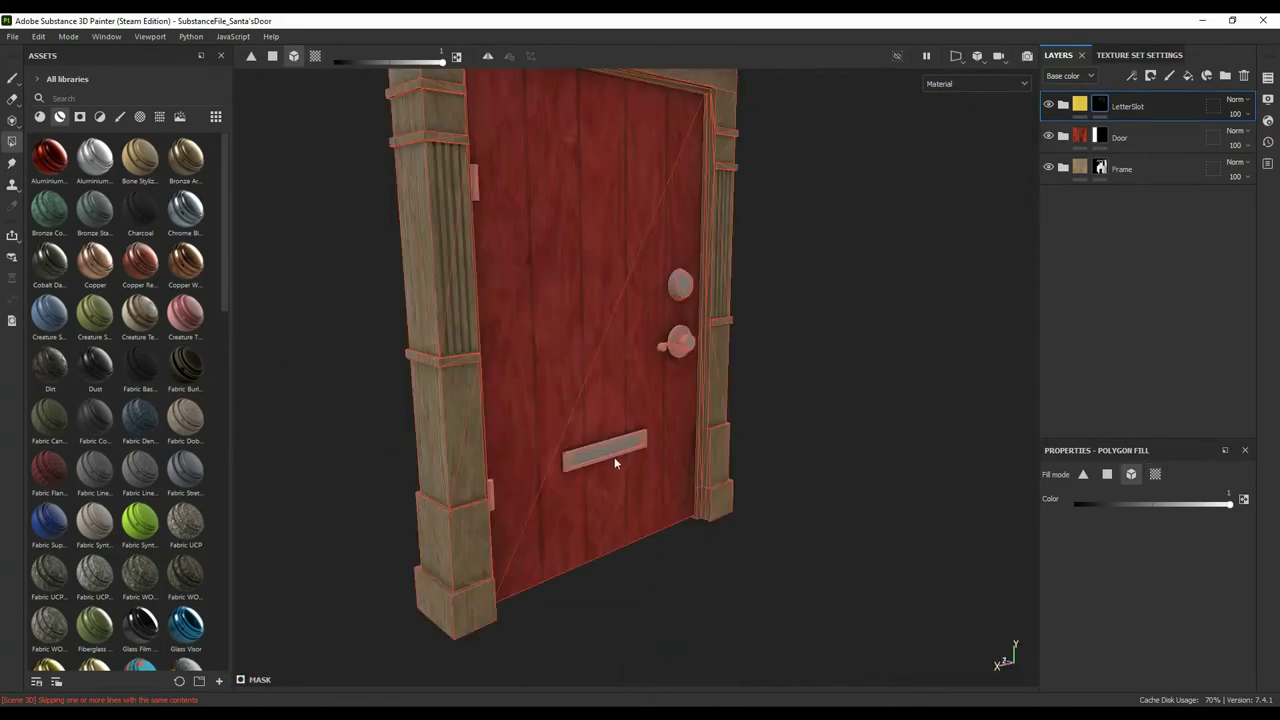
pyautogui.keyDown('alt'); pyautogui.moveTo(700, 300); pyautogui.dragTo(852, 285); pyautogui.keyUp('alt')
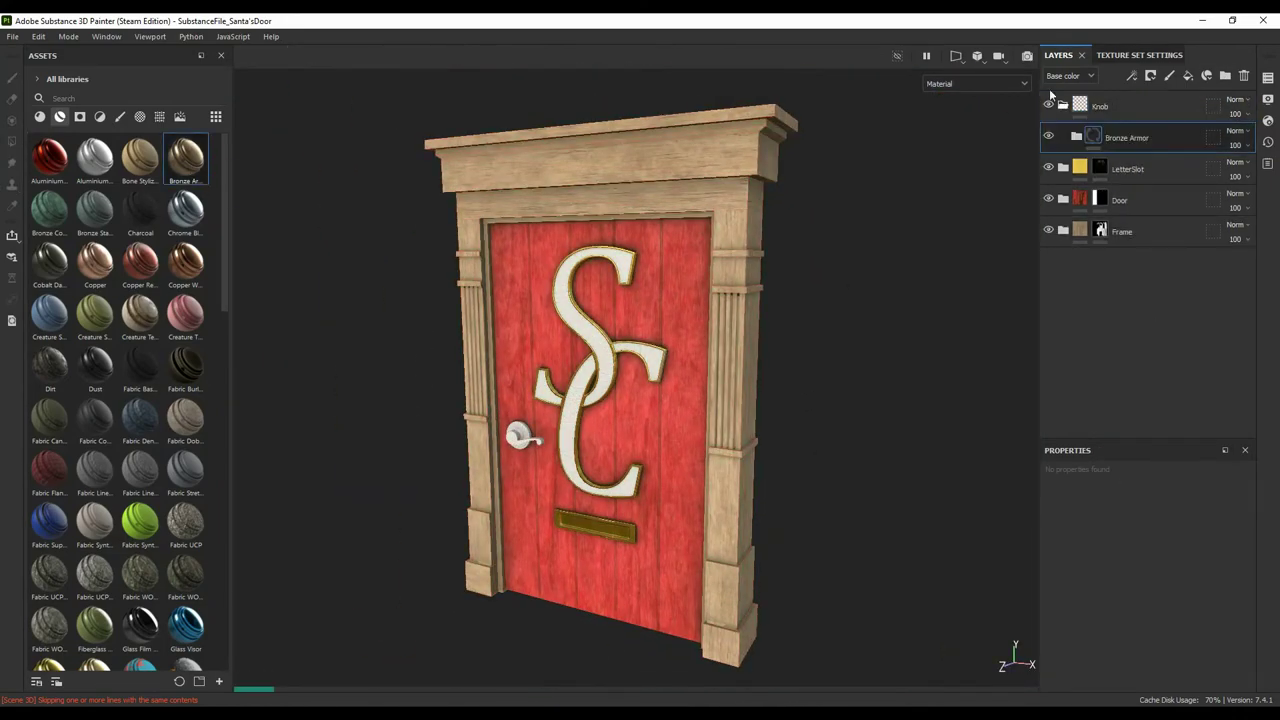
pyautogui.click(1063, 104)
pyautogui.moveTo(640, 400)
pyautogui.keyDown('alt'); pyautogui.mouseDown()
pyautogui.moveTo(757, 371)
pyautogui.moveTo(700, 300)
pyautogui.mouseUp(); pyautogui.keyUp('alt')
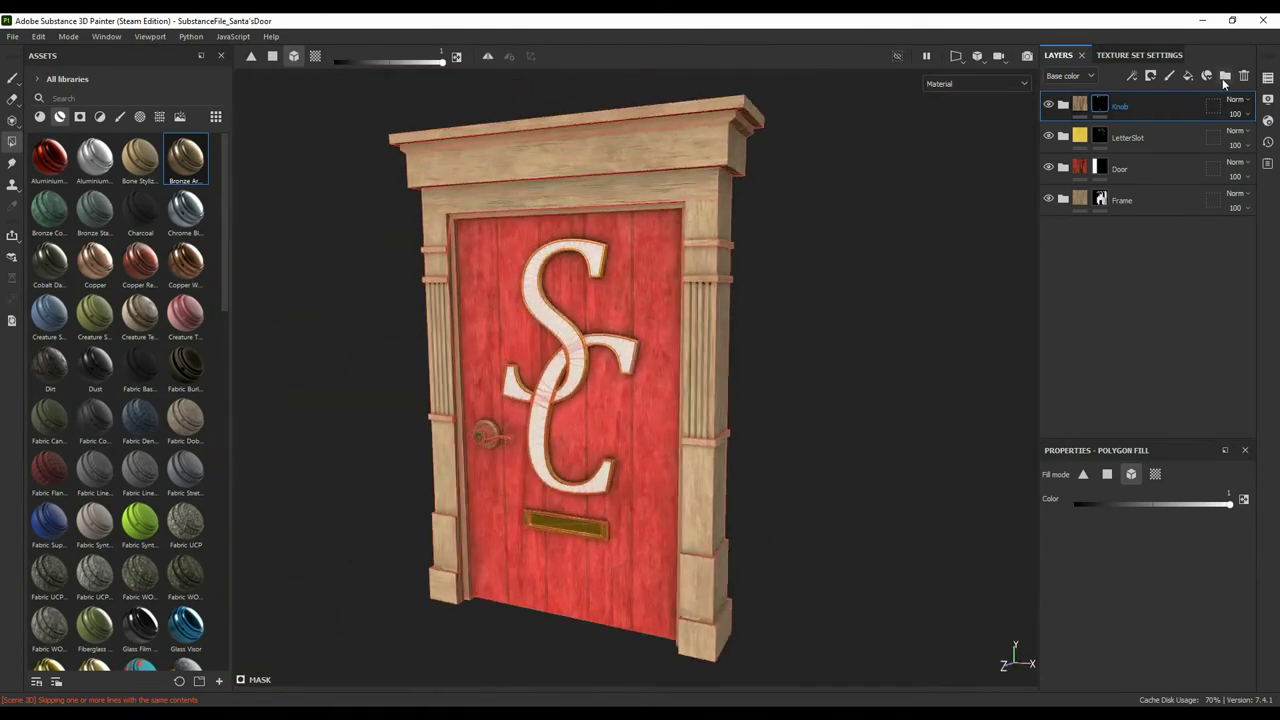
# Undo the misplaced gold armor copy under Claus and select the Door layer
pyautogui.moveTo(1151, 190); pyautogui.dragTo(1130, 146)
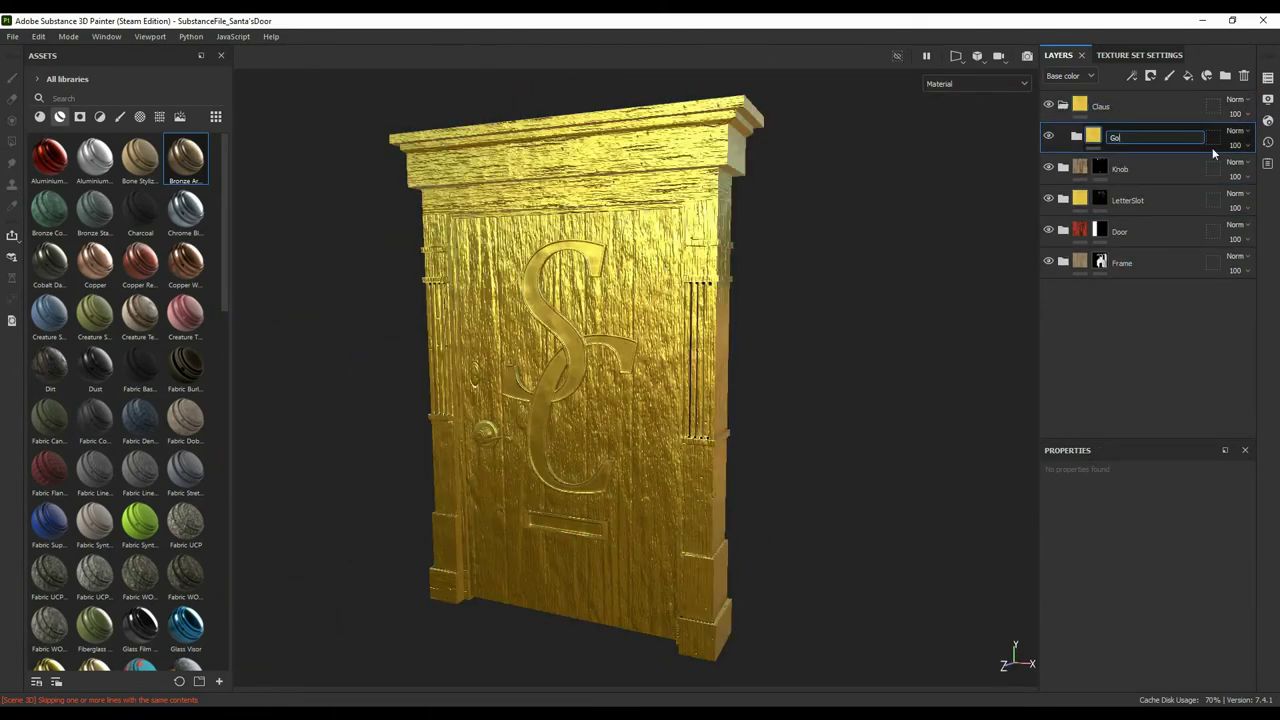
pyautogui.hotkey('ctrl', 'z')
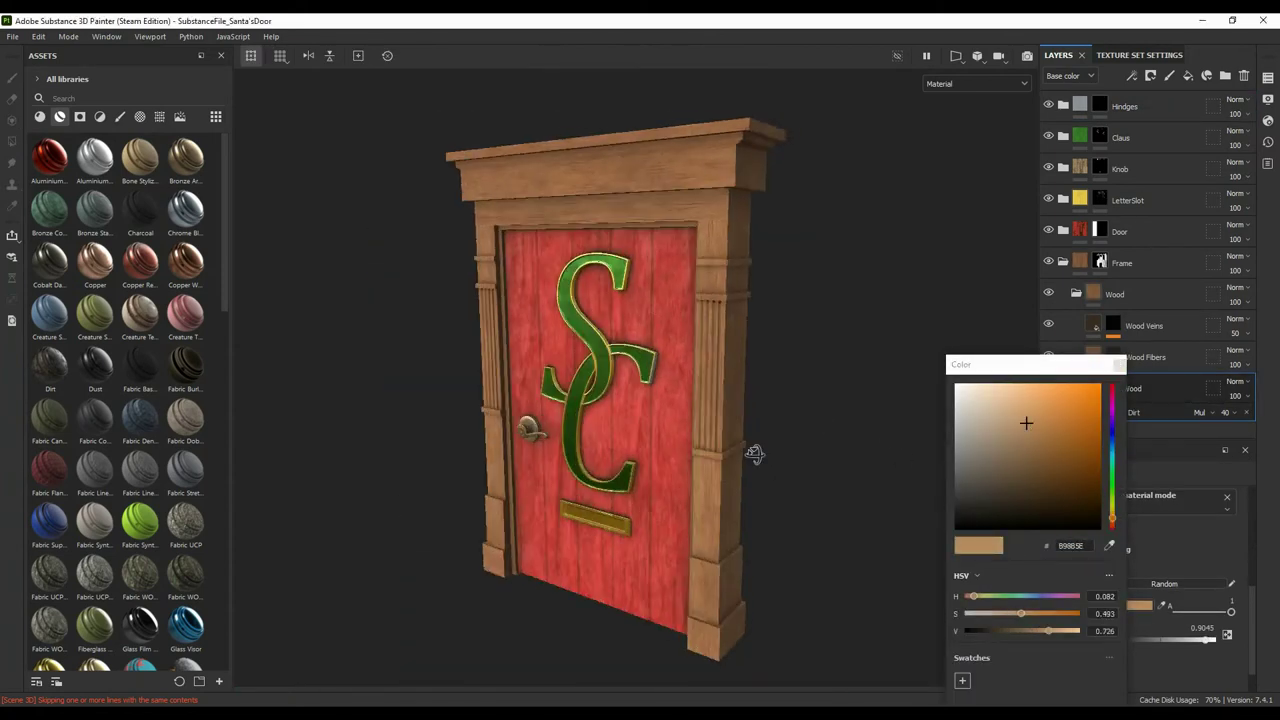
pyautogui.click(1149, 237)
pyautogui.click(118, 98)
# Add Wood Ship Hull Nordic above Door, lower RedPaint's balance, set height 0.1 and deepen the red
pyautogui.write('wood')
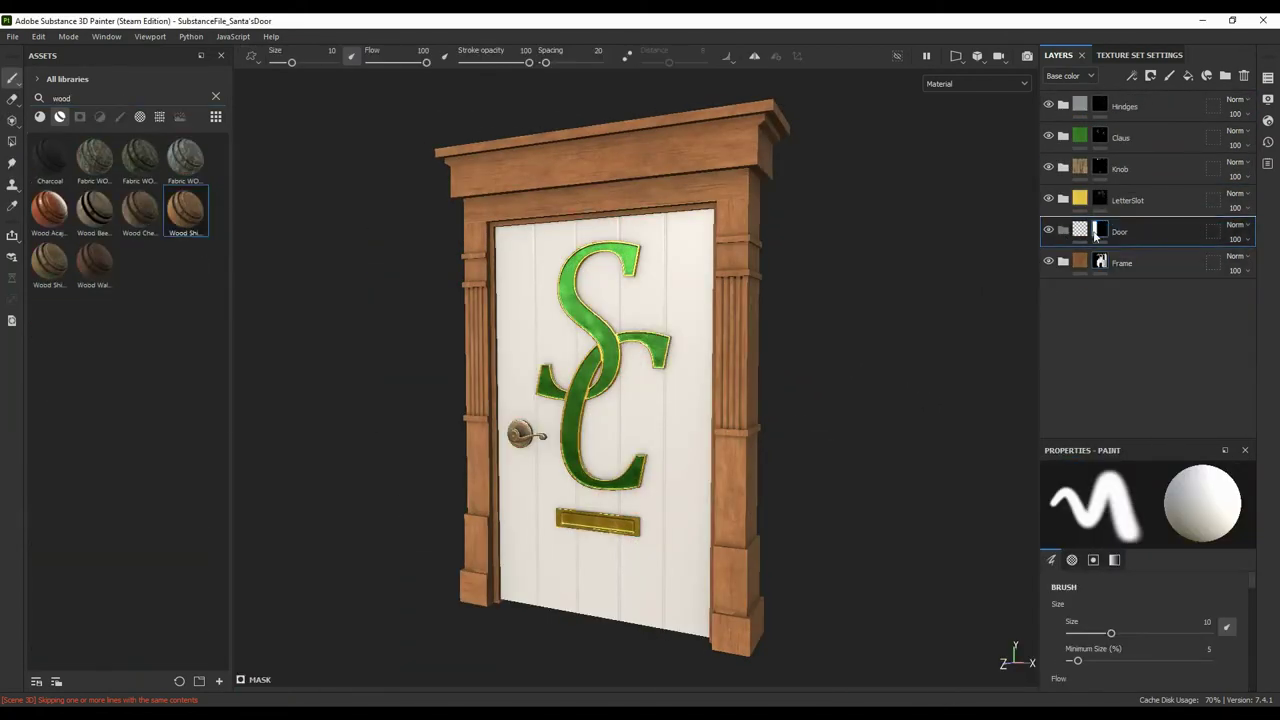
pyautogui.moveTo(1096, 234); pyautogui.dragTo(1097, 234)
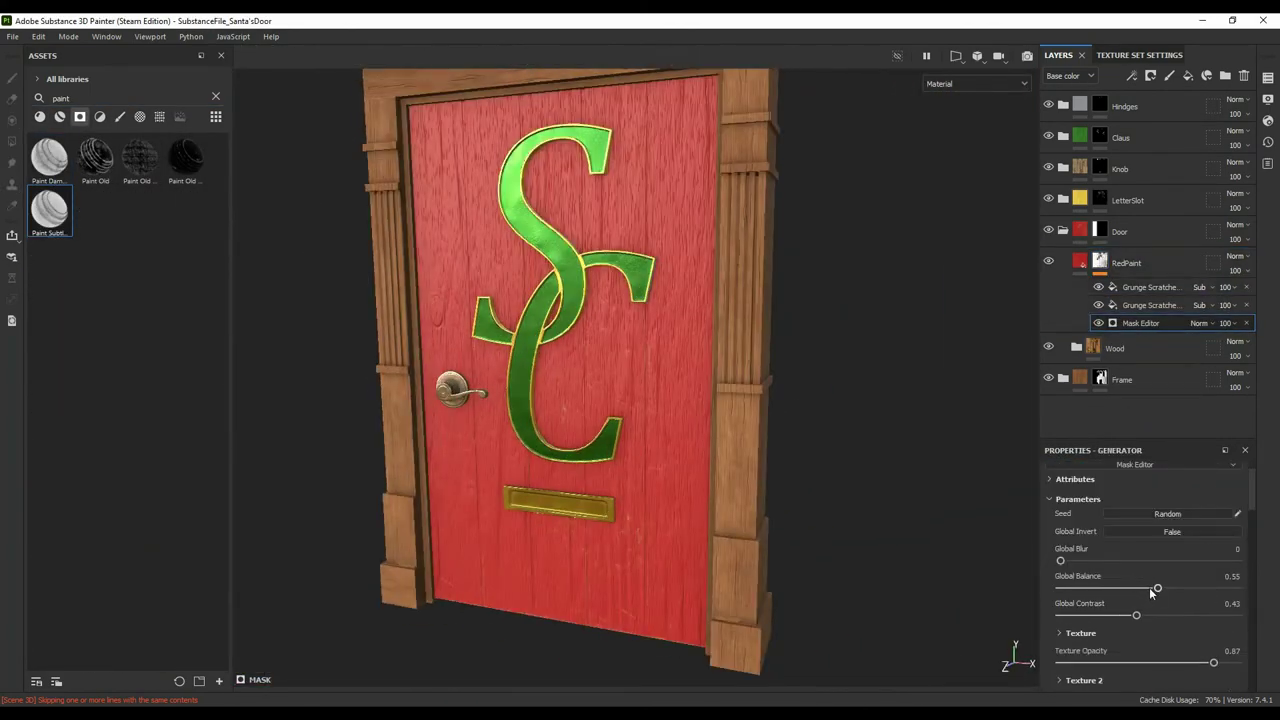
pyautogui.moveTo(1142, 587); pyautogui.dragTo(1112, 587)
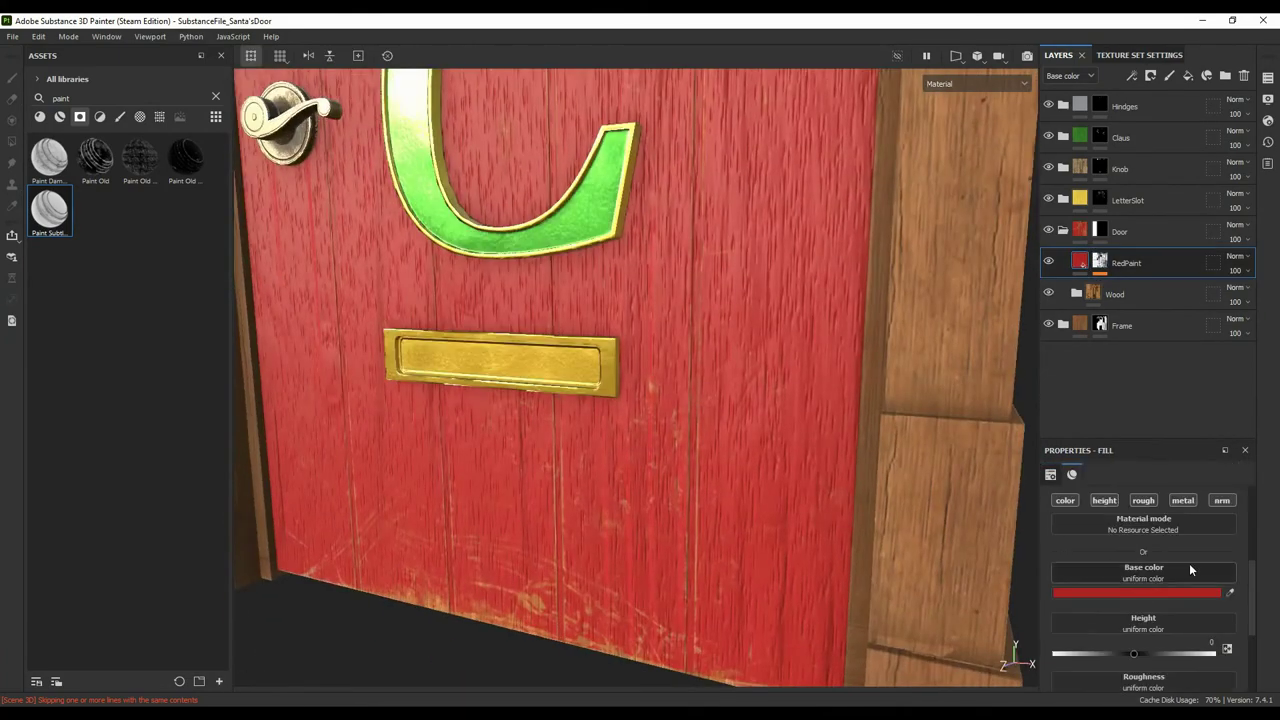
pyautogui.scroll(2, 1189, 563)
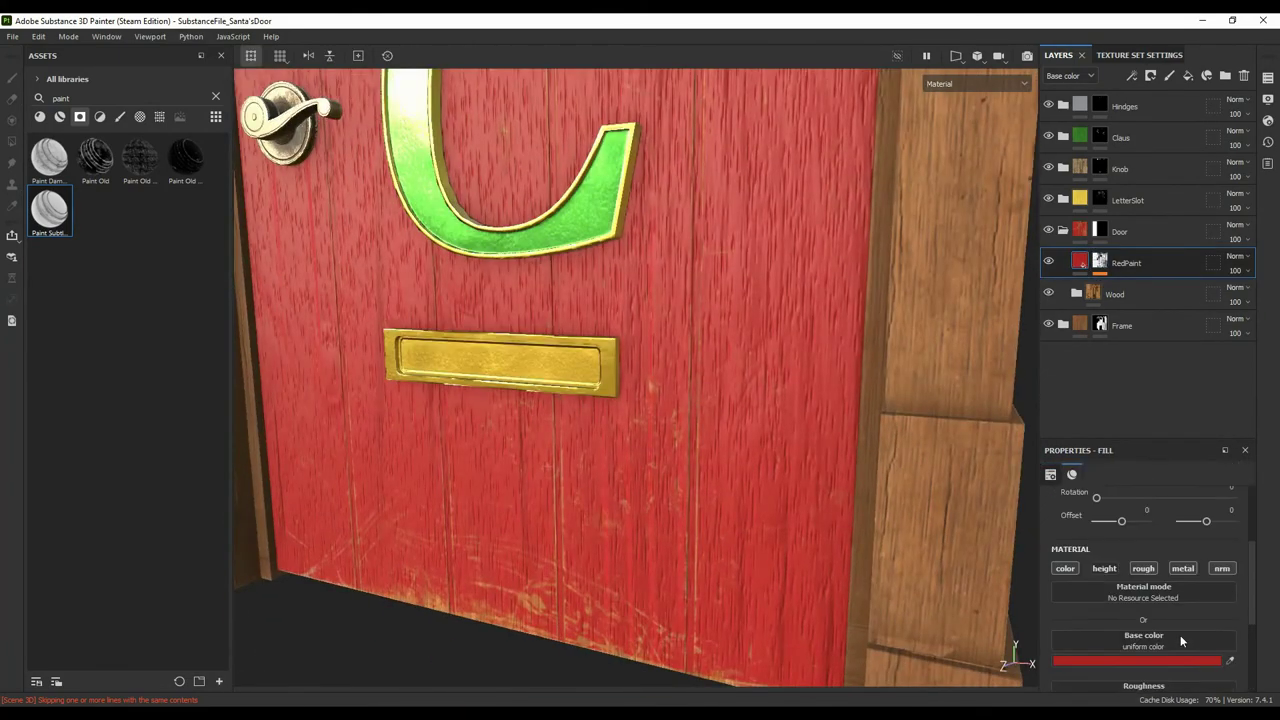
pyautogui.scroll(-3, 1180, 635)
pyautogui.moveTo(1179, 601); pyautogui.dragTo(1141, 601)
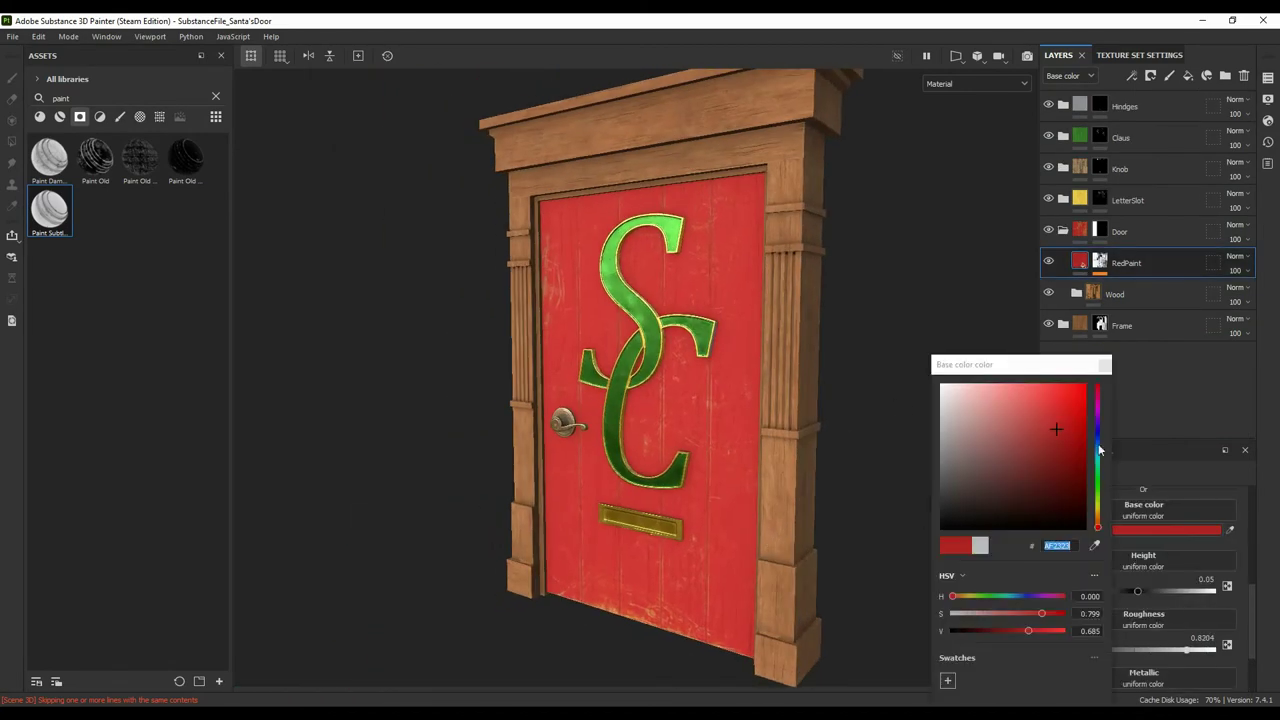
pyautogui.click(1076, 428)
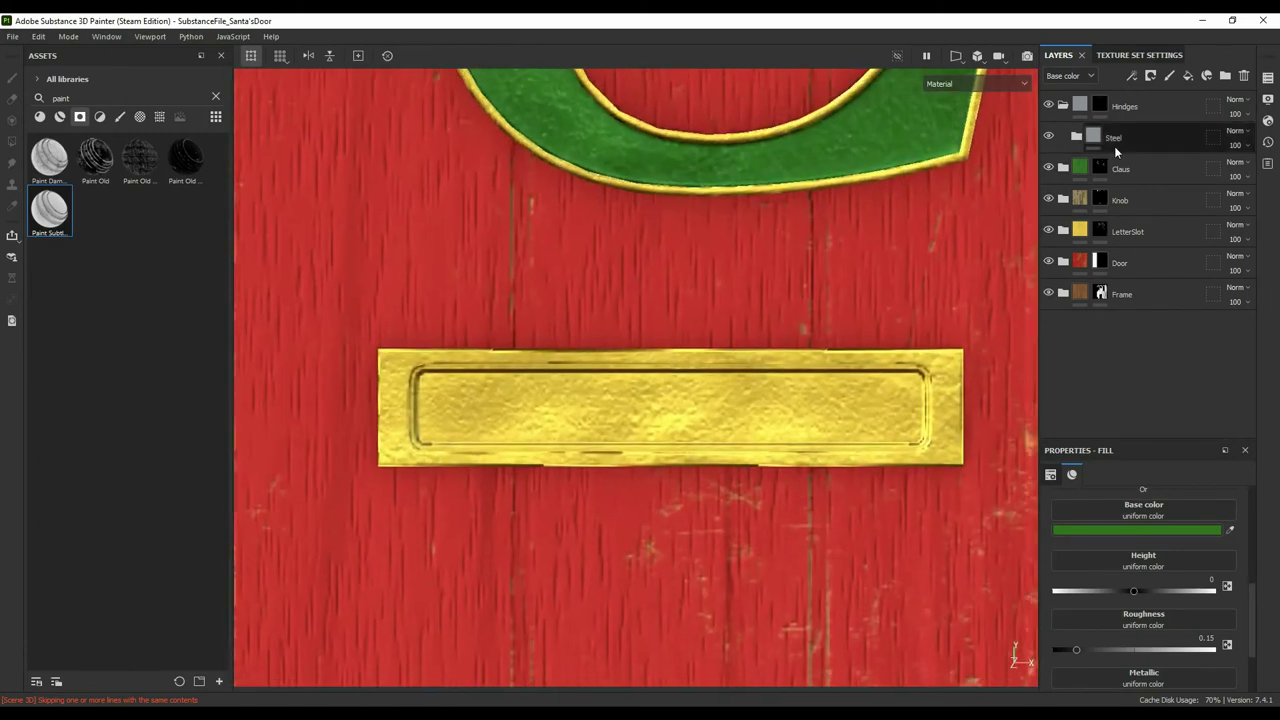
# Name the Detail folder and add a fill layer with colour off and a dark brown base
pyautogui.press('Return')
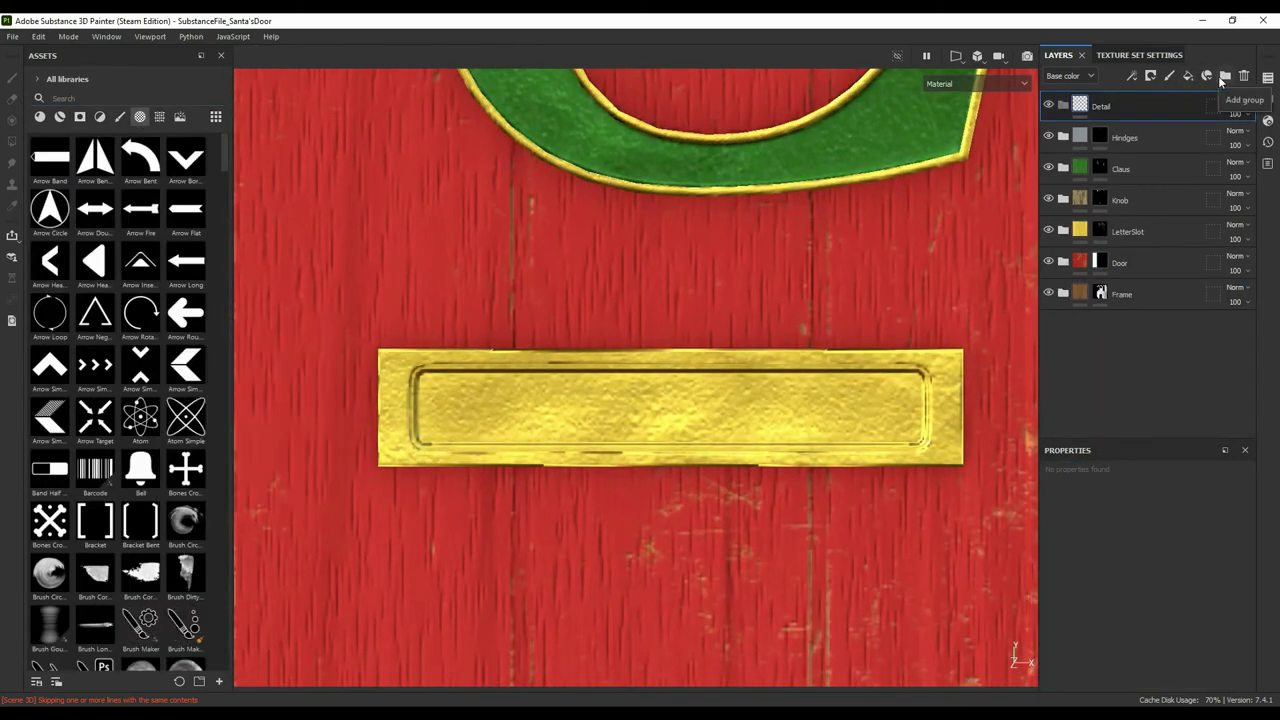
pyautogui.click(1188, 77)
pyautogui.click(1065, 540)
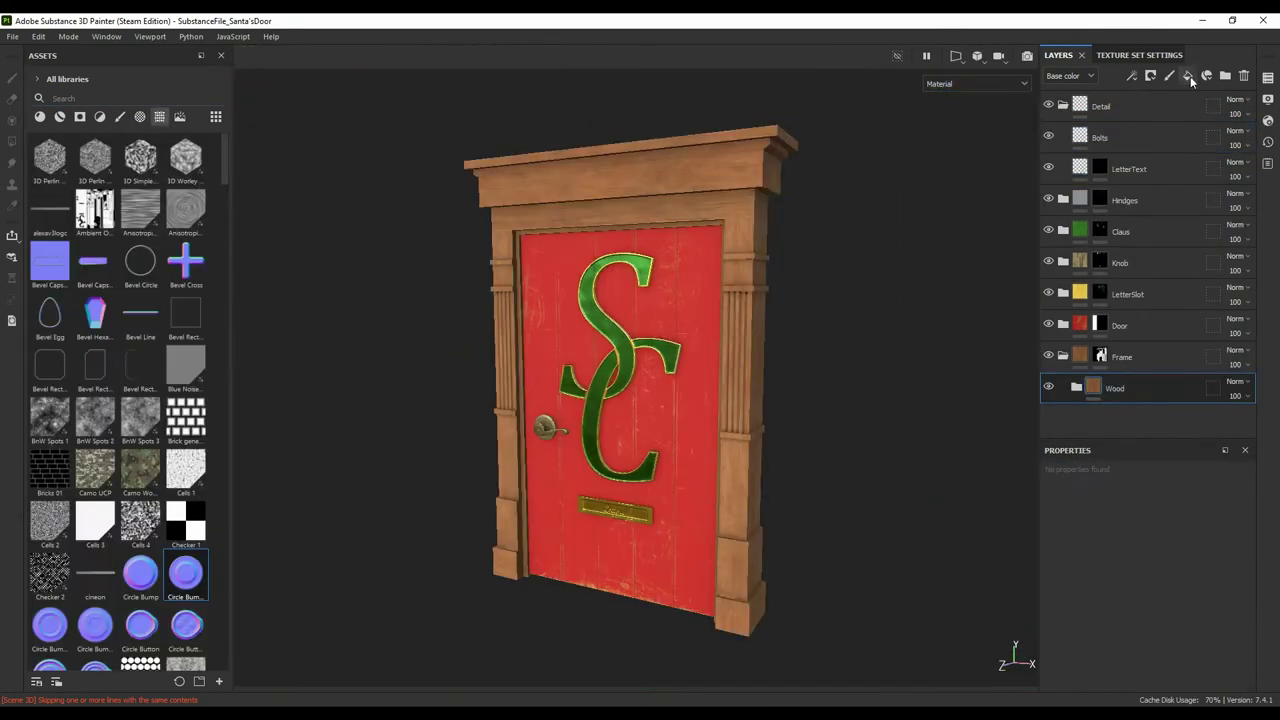
pyautogui.scroll(-3, 1143, 560)
pyautogui.click(1137, 460)
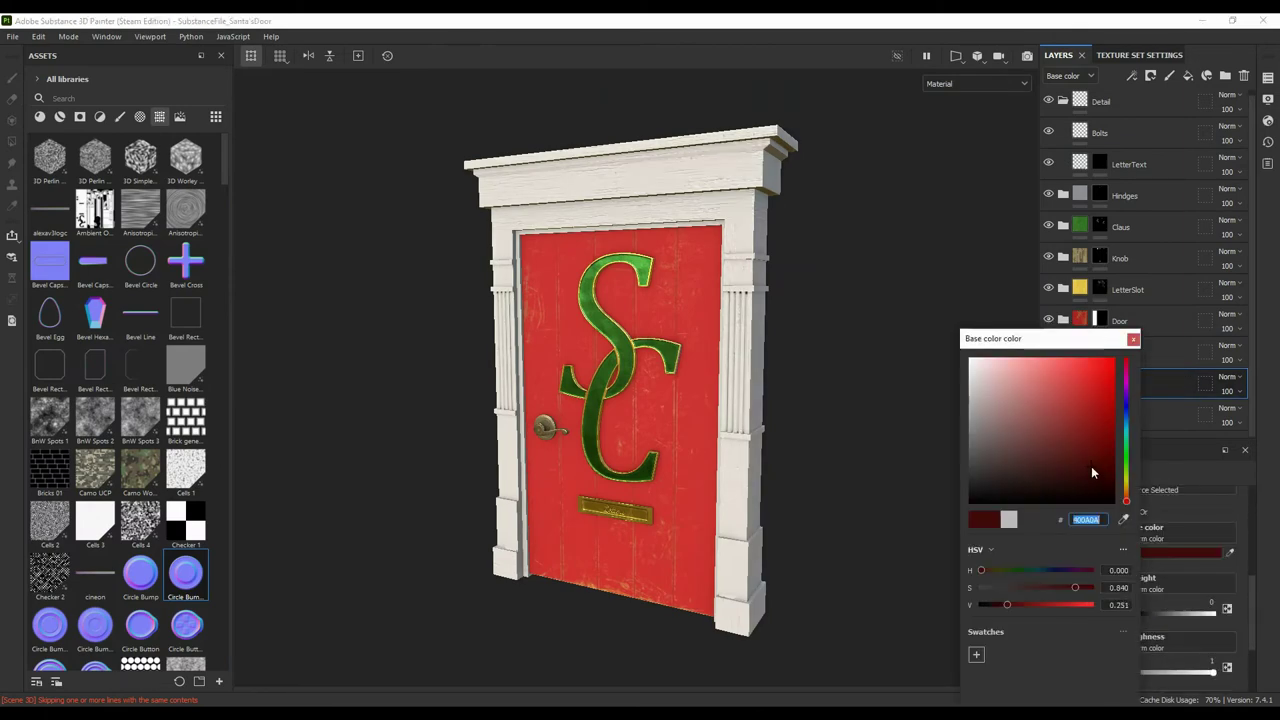
pyautogui.click(1090, 475)
pyautogui.click(80, 116)
# Apply the Dirt Cavities smart material and rename its copy to Sof Dirt
pyautogui.write('dirt')
pyautogui.moveTo(95, 157); pyautogui.dragTo(1090, 383)
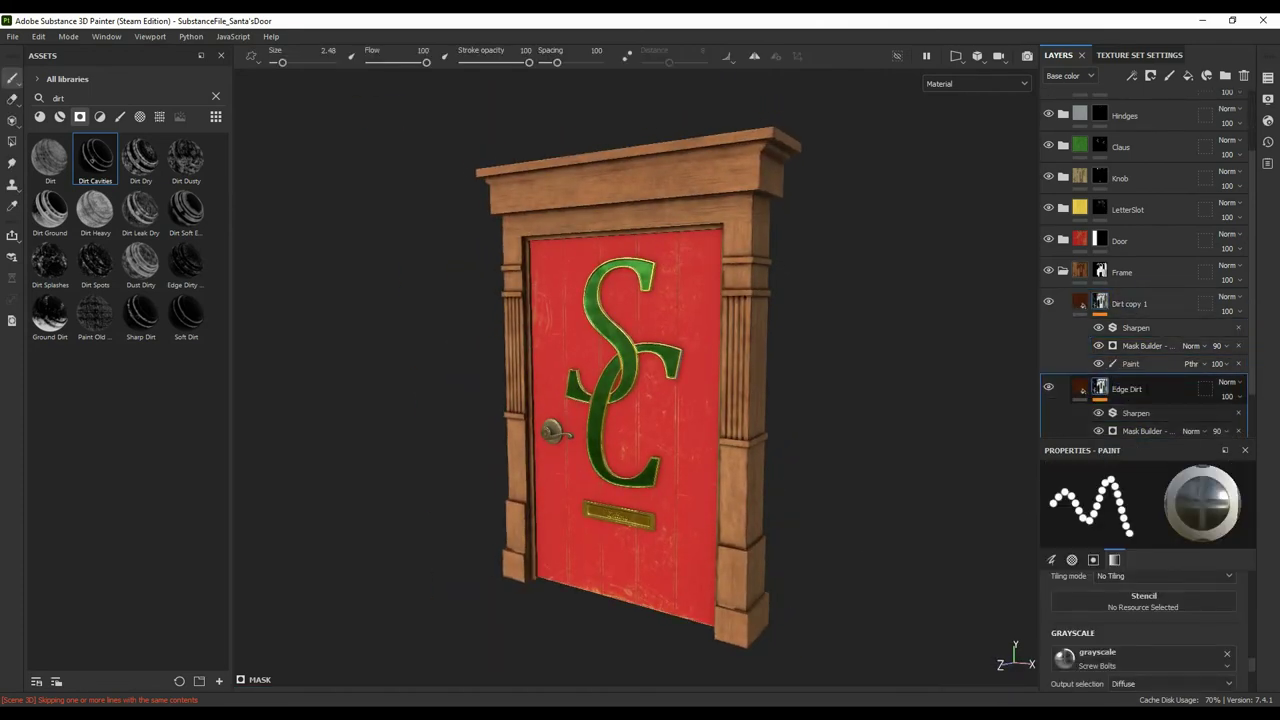
pyautogui.doubleClick(1129, 303)
pyautogui.write('rt')
pyautogui.press('Return')
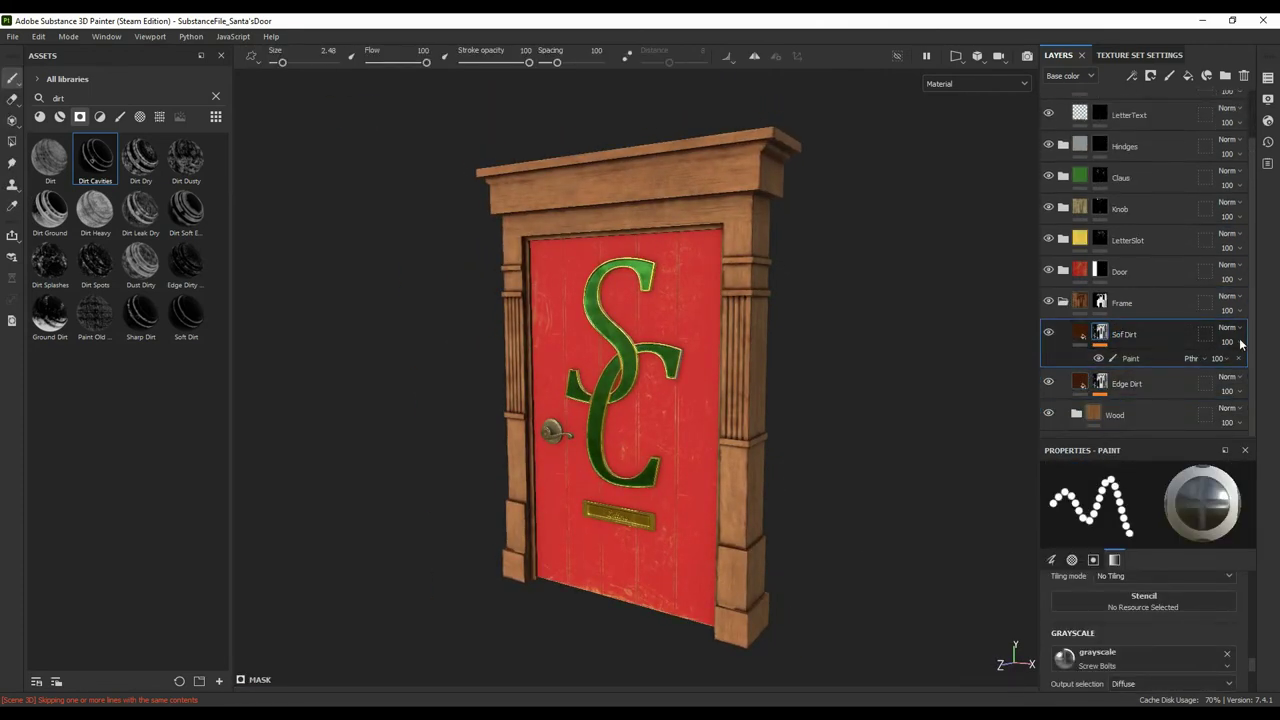
# Apply Dirt Dry and Dirt Soft Edge to Sof Dirt, then open Edge Dirt's mask generator settings
pyautogui.moveTo(145, 160); pyautogui.dragTo(1103, 356)
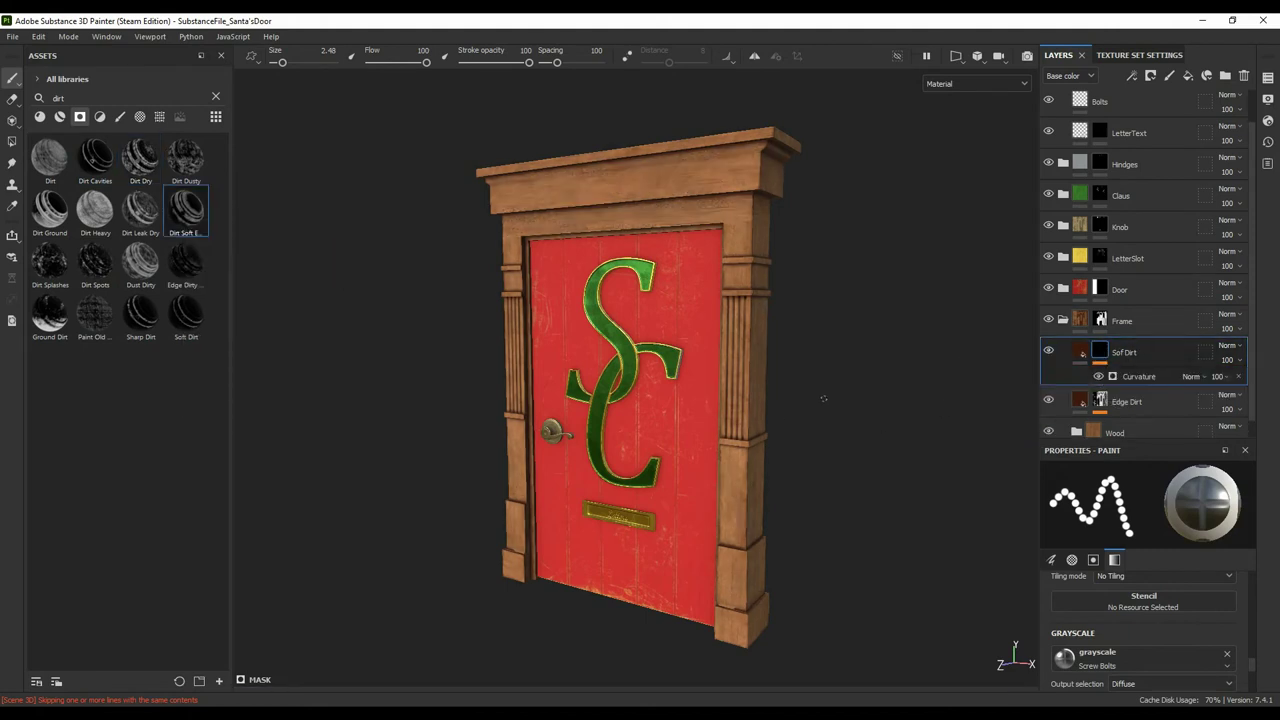
pyautogui.moveTo(175, 216); pyautogui.dragTo(1103, 352)
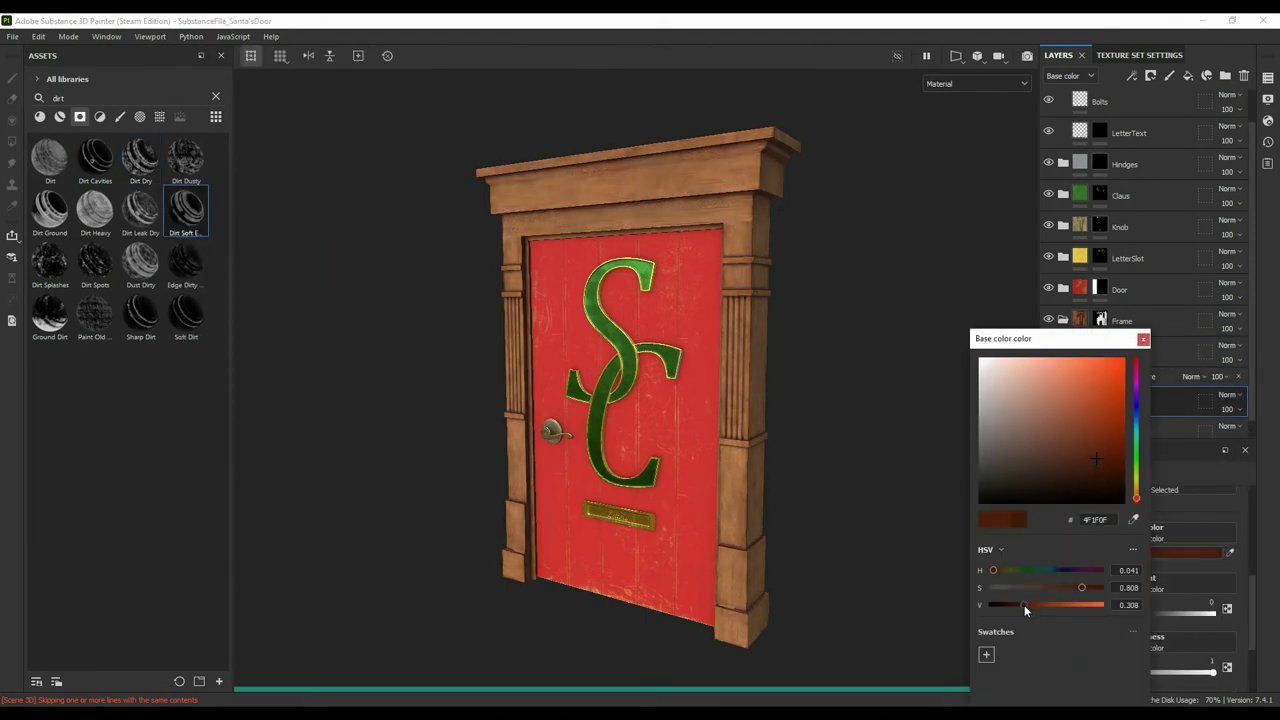
pyautogui.click(1133, 390)
pyautogui.click(1141, 371)
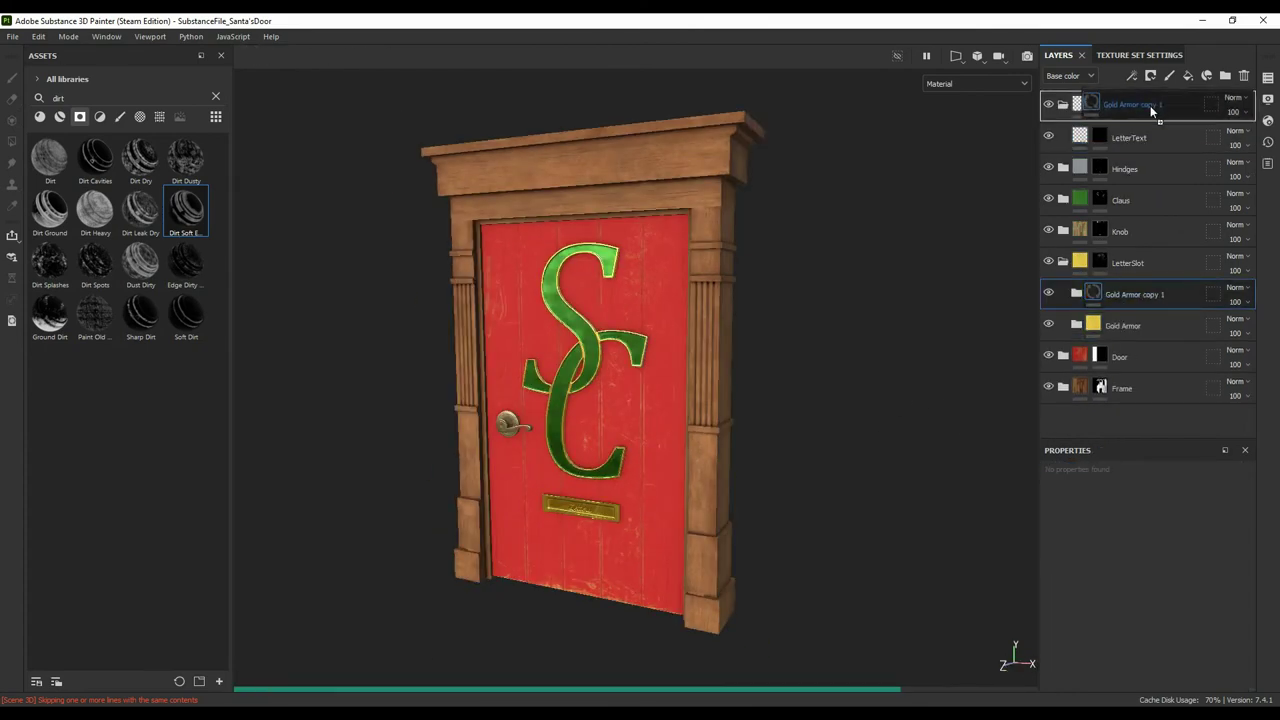
# Move the gold layer copy into Detail, choose a Medieval ornament brush and zoom onto the frame corners
pyautogui.moveTo(1150, 110); pyautogui.dragTo(1140, 140)
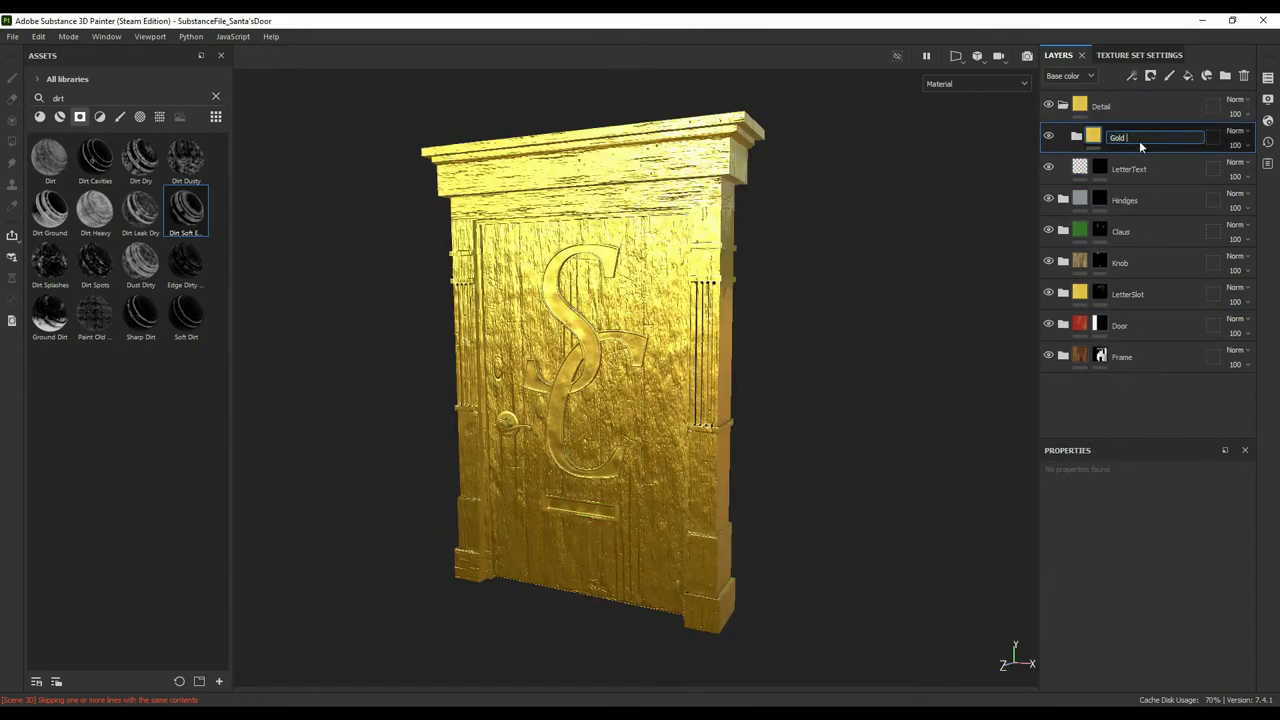
pyautogui.rightClick(1140, 143)
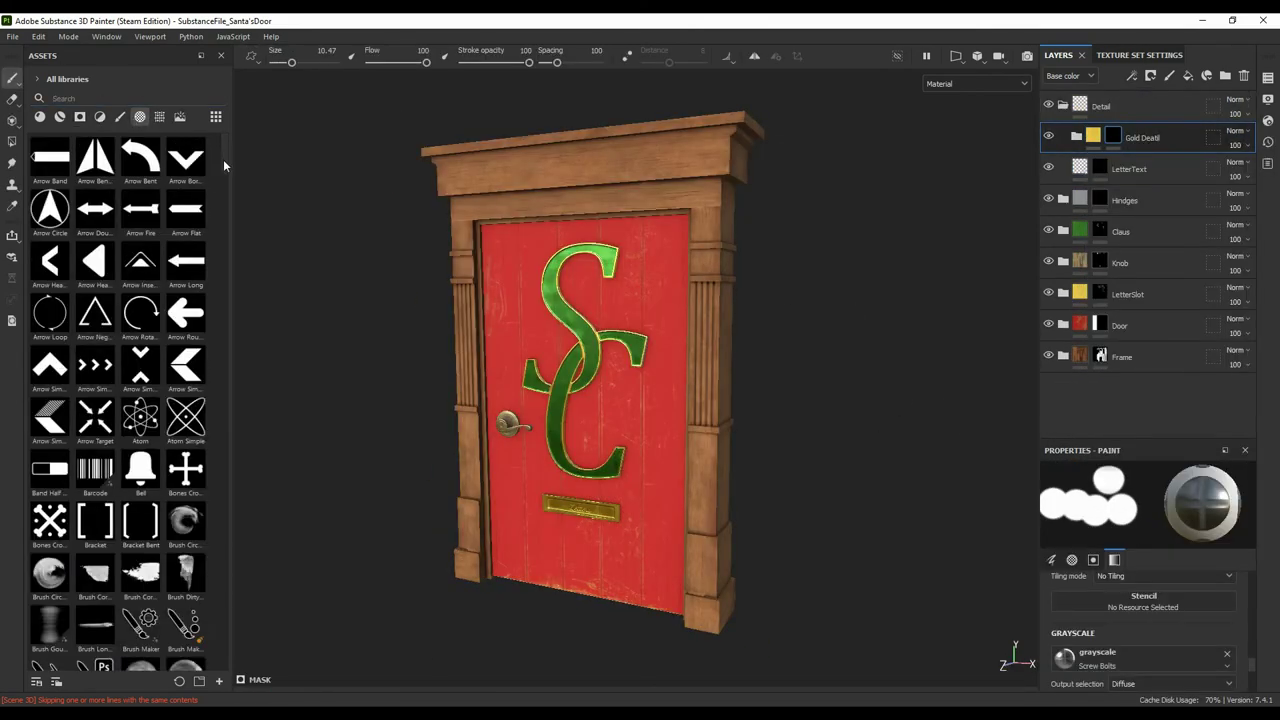
pyautogui.moveTo(223, 159); pyautogui.dragTo(223, 470)
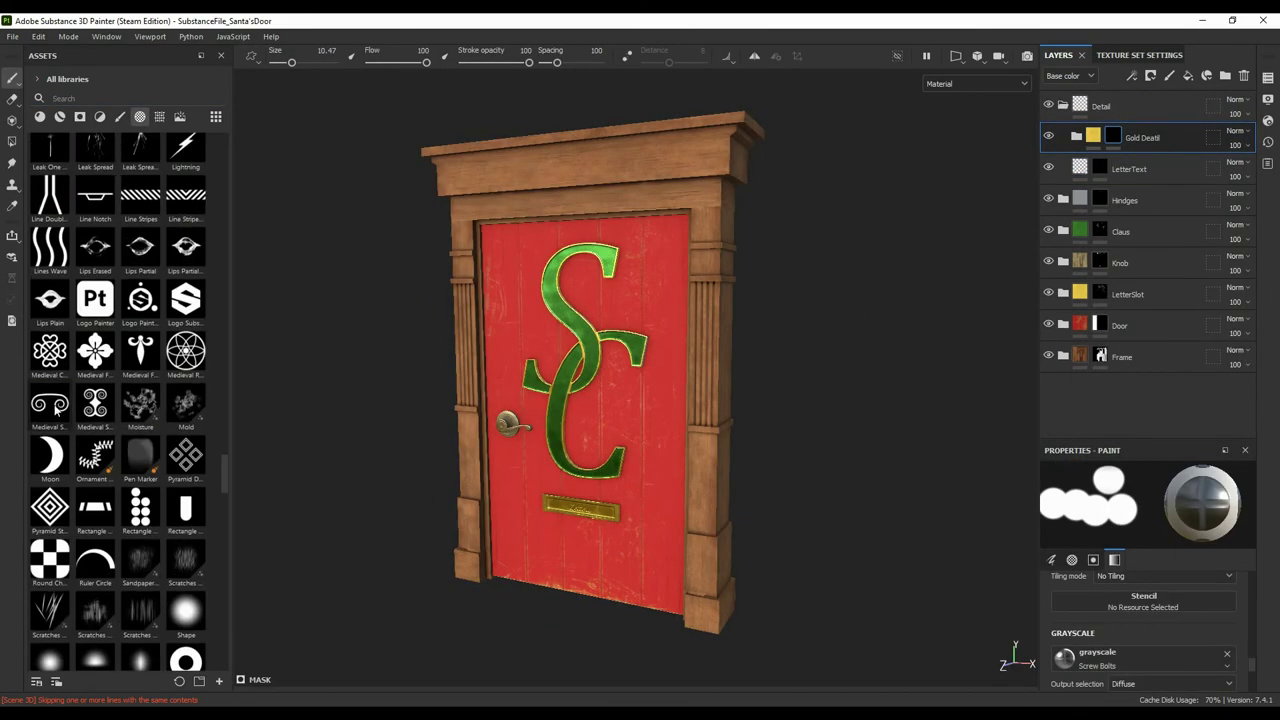
pyautogui.click(95, 403)
pyautogui.keyDown('alt'); pyautogui.moveTo(700, 400); pyautogui.dragTo(777, 357); pyautogui.keyUp('alt')
pyautogui.scroll(2, 738, 480)
pyautogui.scroll(4, 738, 480)
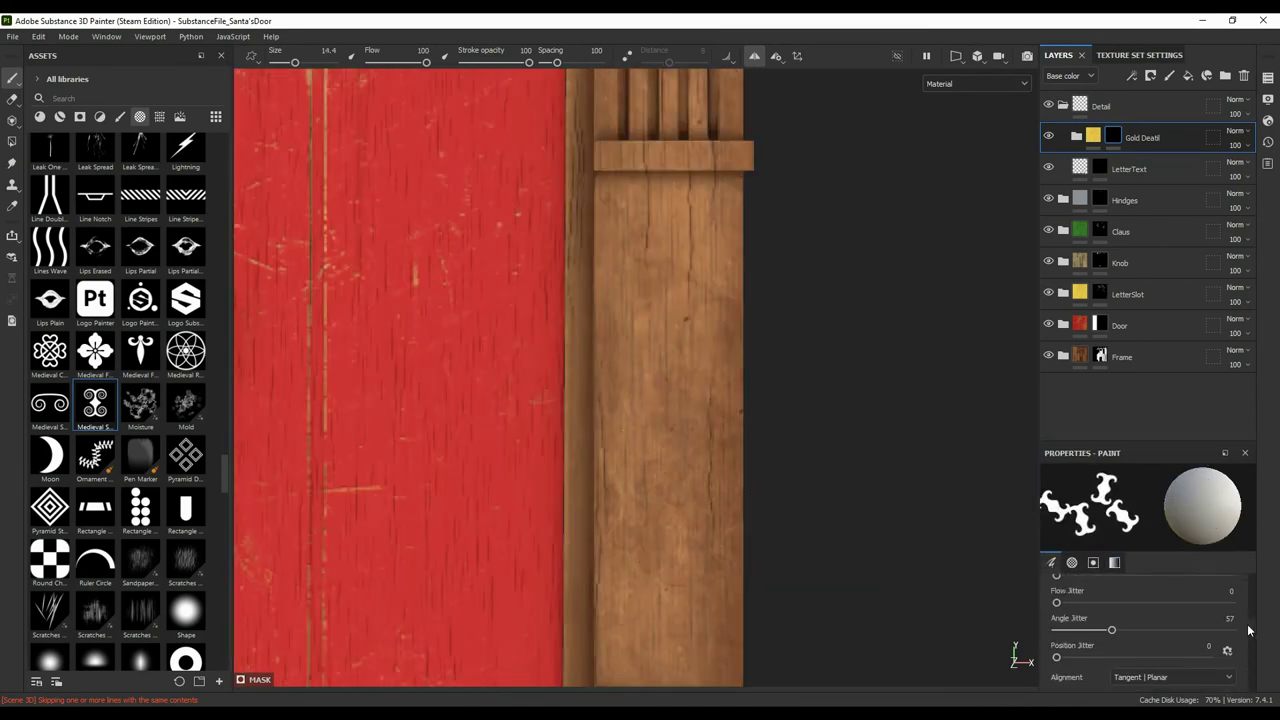
pyautogui.click(1093, 167)
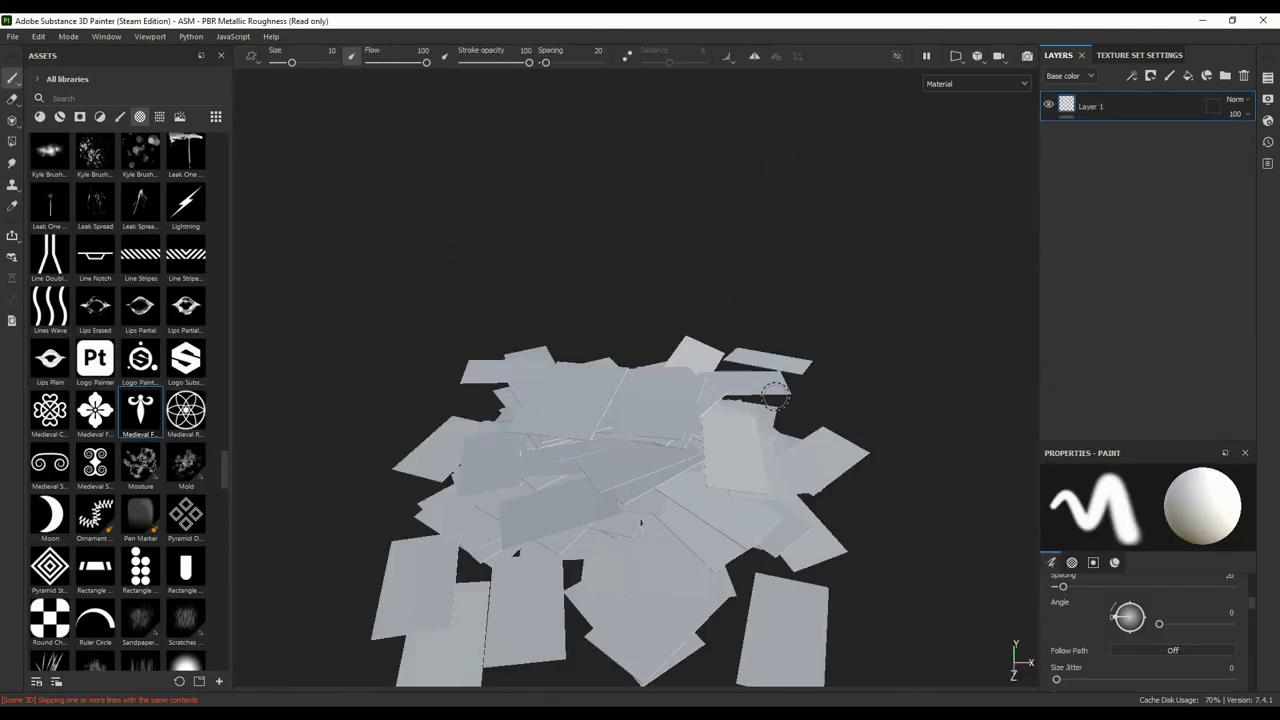
# Bake the paper pile's mesh maps and apply the Bone Stylized material to the papers
pyautogui.click(819, 573)
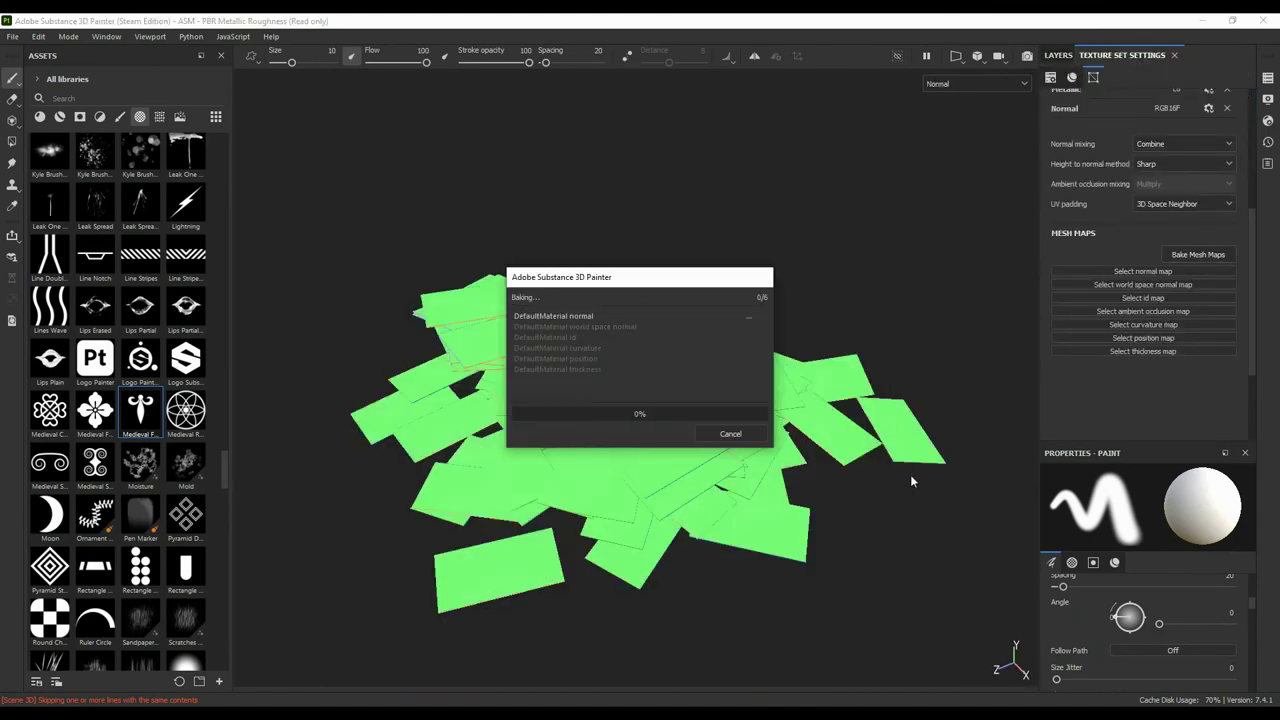
pyautogui.click(728, 434)
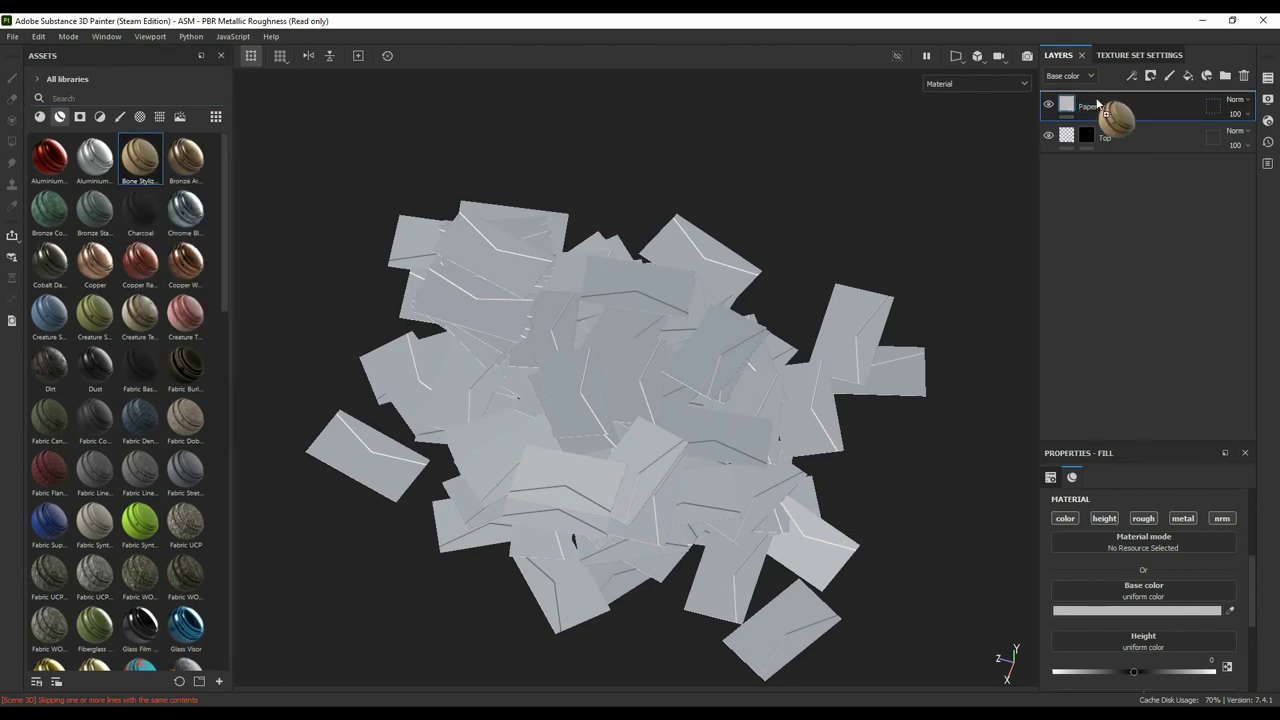
pyautogui.moveTo(1097, 103); pyautogui.dragTo(1100, 106)
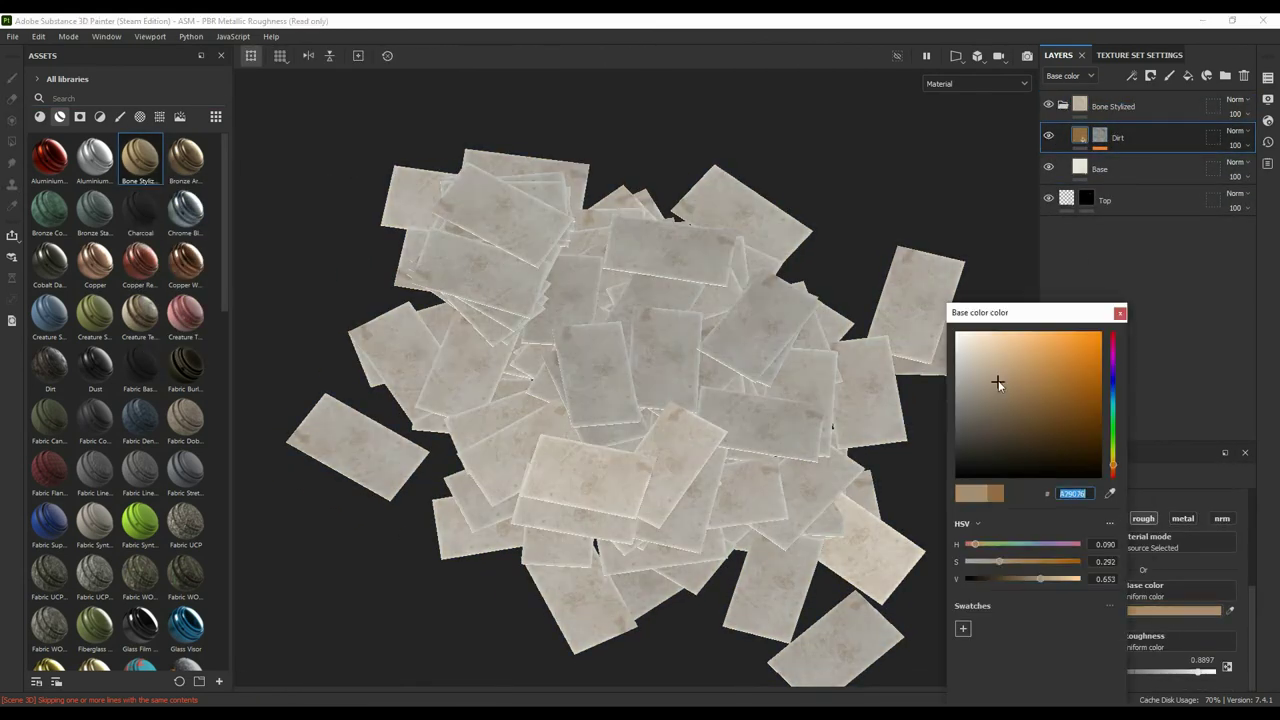